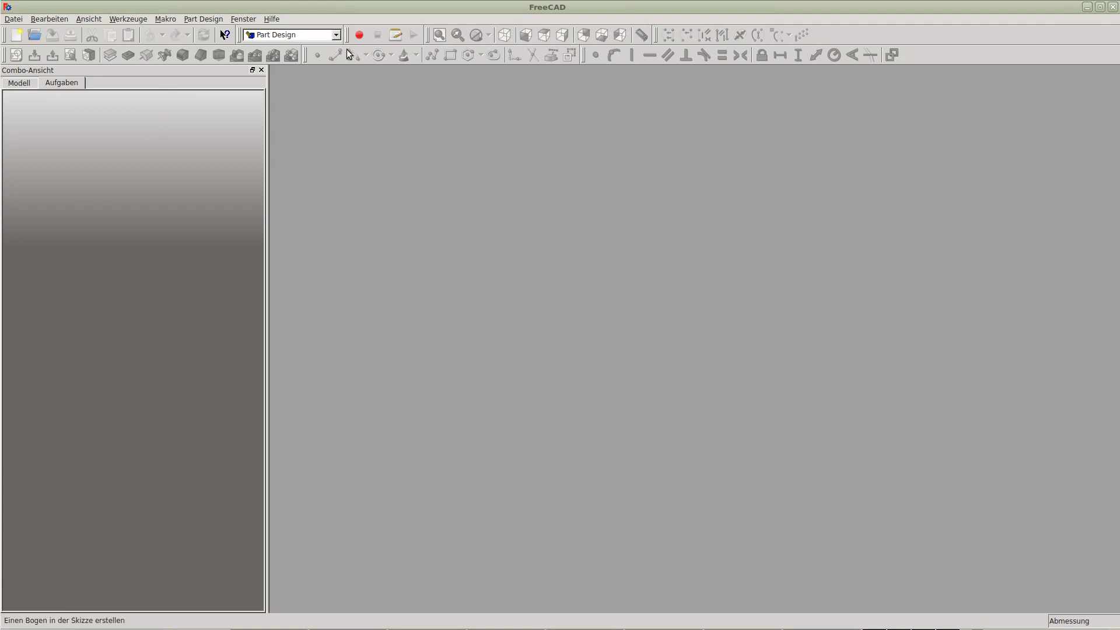
Keep the Part Design workbench, create a new document and start a sketch on the XY plane
{"action": "left_click", "coordinate": [338, 35]}
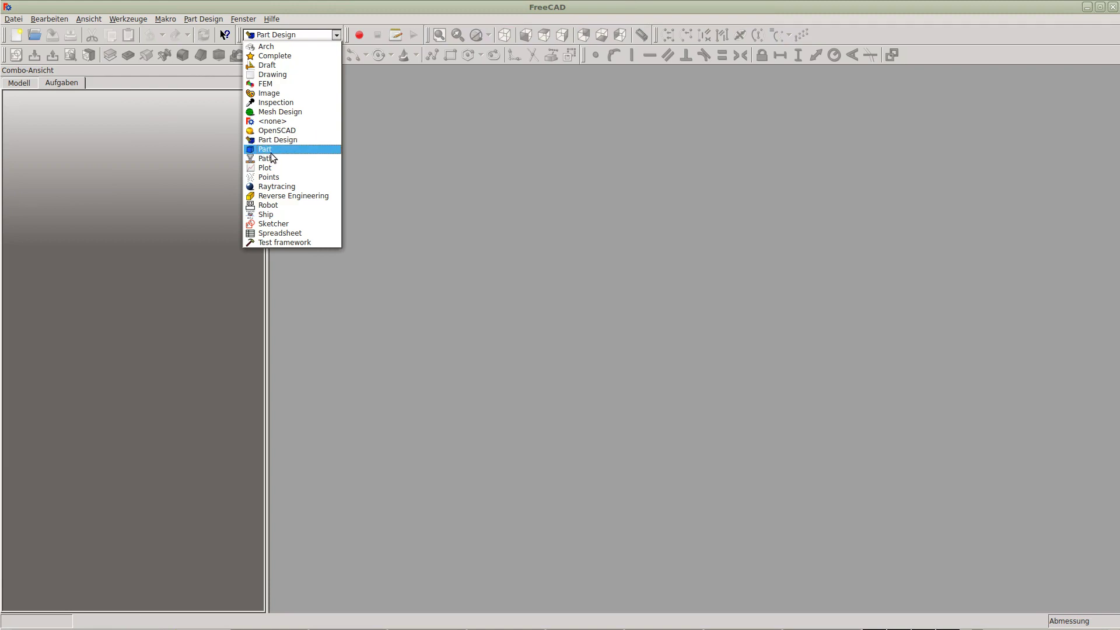
{"action": "left_click", "coordinate": [404, 9]}
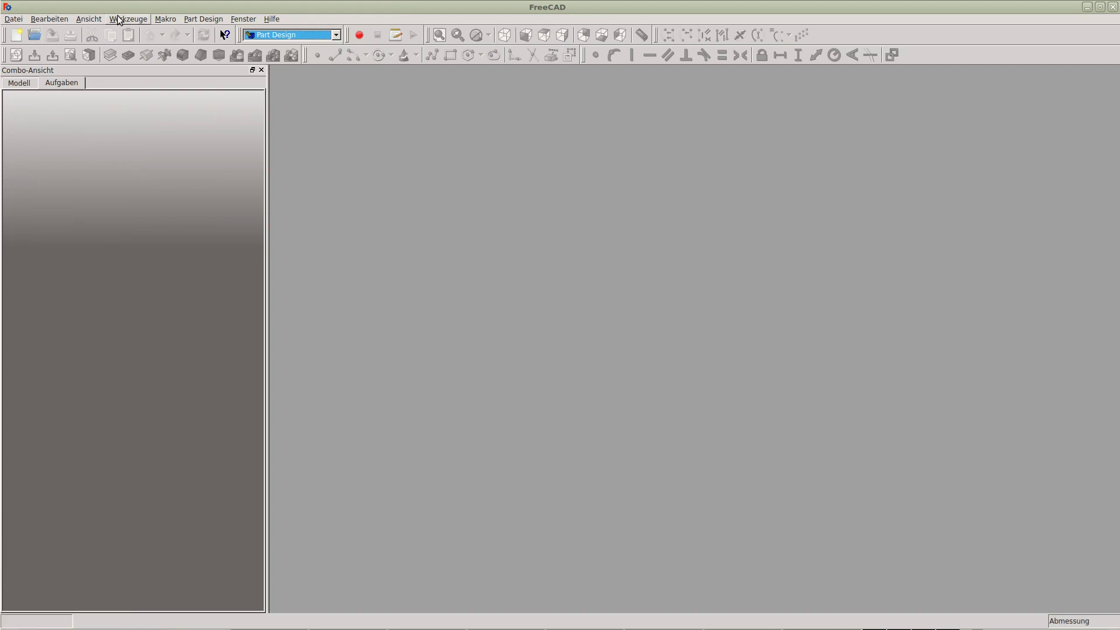
{"action": "left_click", "coordinate": [13, 19]}
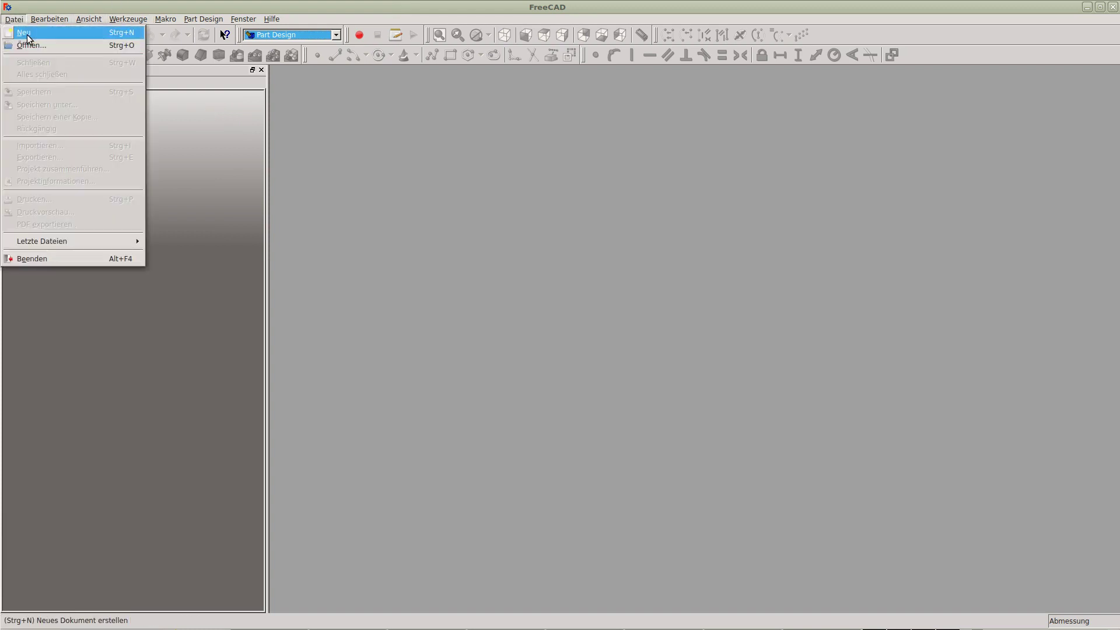
{"action": "left_click", "coordinate": [26, 33]}
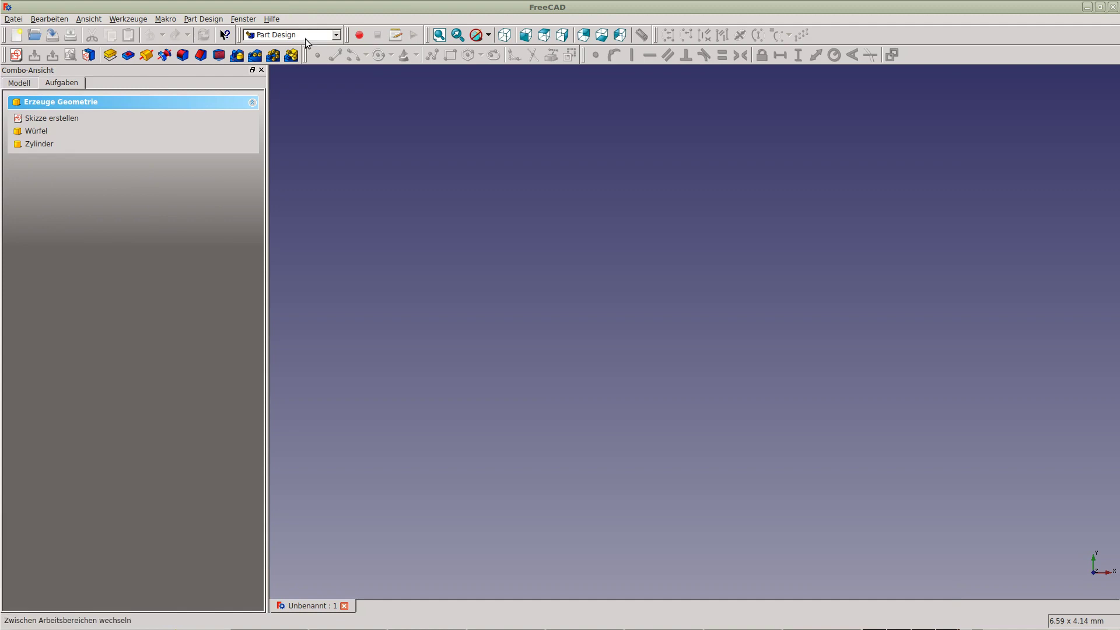
{"action": "left_click", "coordinate": [19, 85]}
{"action": "left_click", "coordinate": [16, 55]}
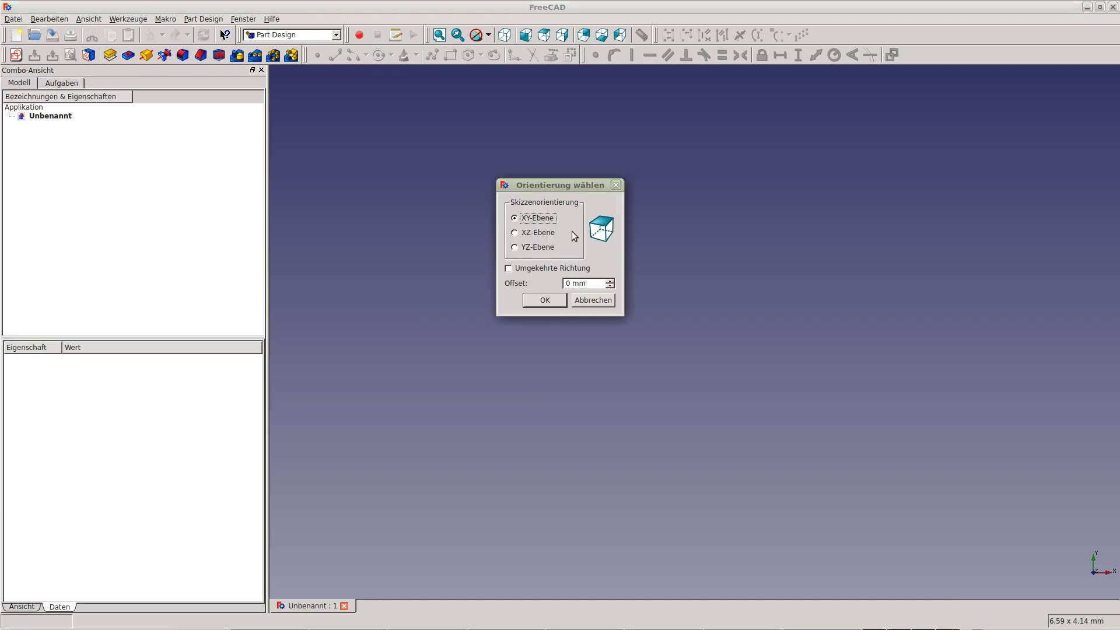
{"action": "left_click", "coordinate": [546, 300]}
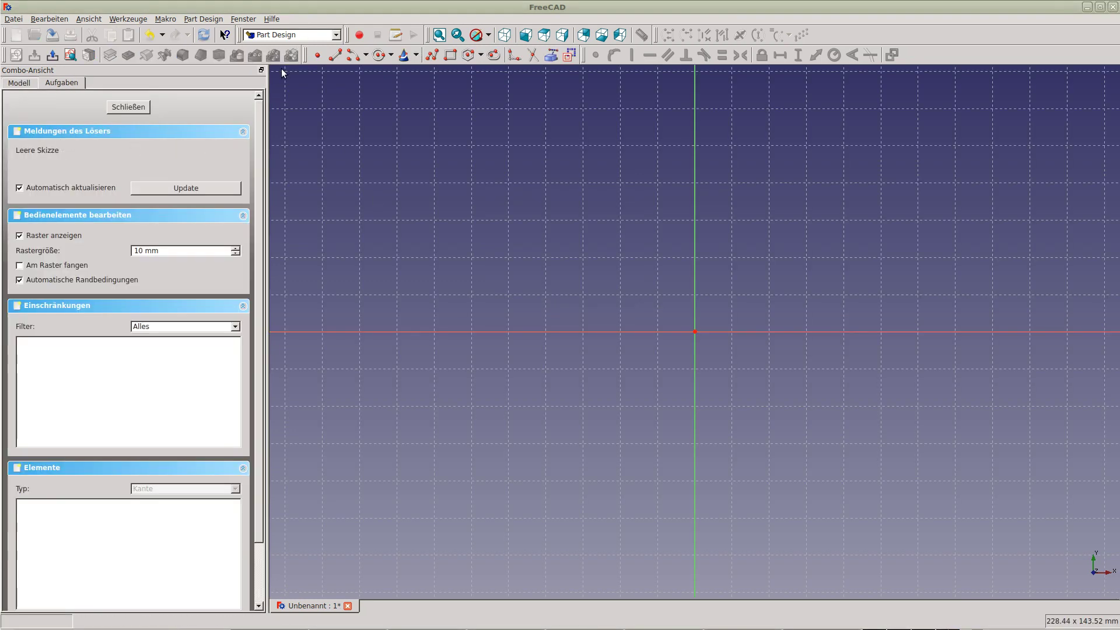
Draw an origin-centred circle and constrain its radius to 16 mm
{"action": "left_click", "coordinate": [379, 55]}
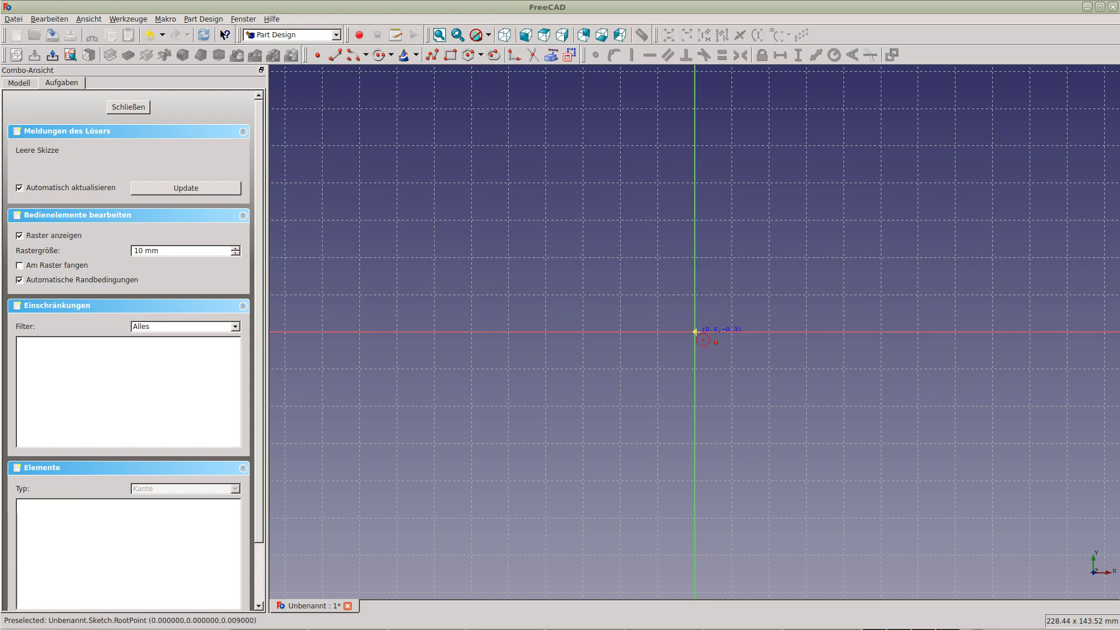
{"action": "left_click", "coordinate": [694, 332]}
{"action": "left_click", "coordinate": [758, 397]}
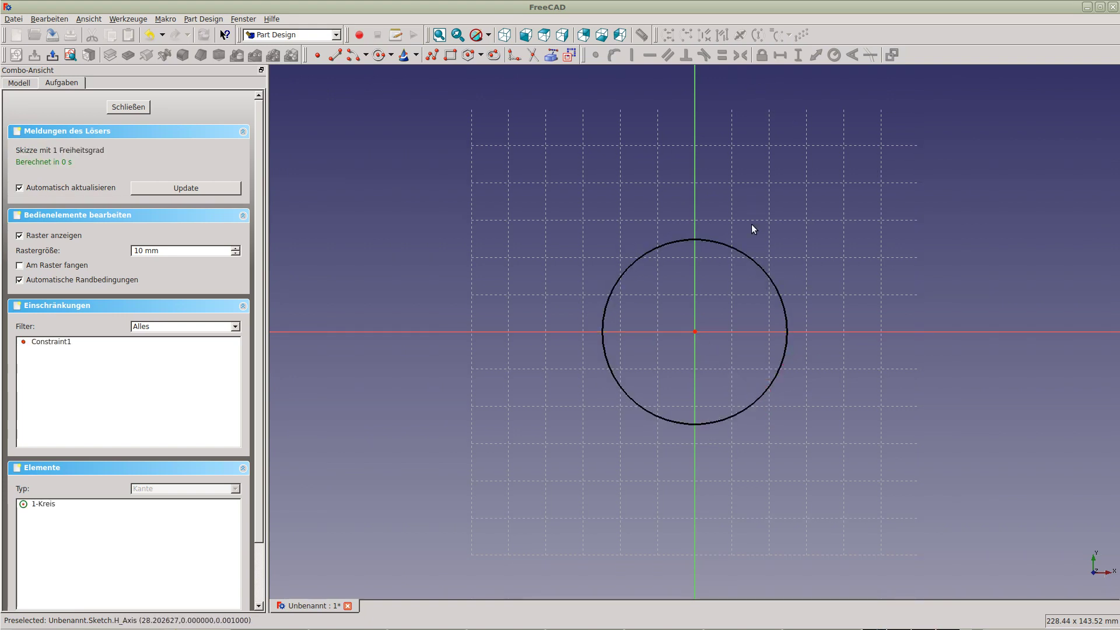
{"action": "left_click", "coordinate": [742, 252]}
{"action": "left_click", "coordinate": [826, 60]}
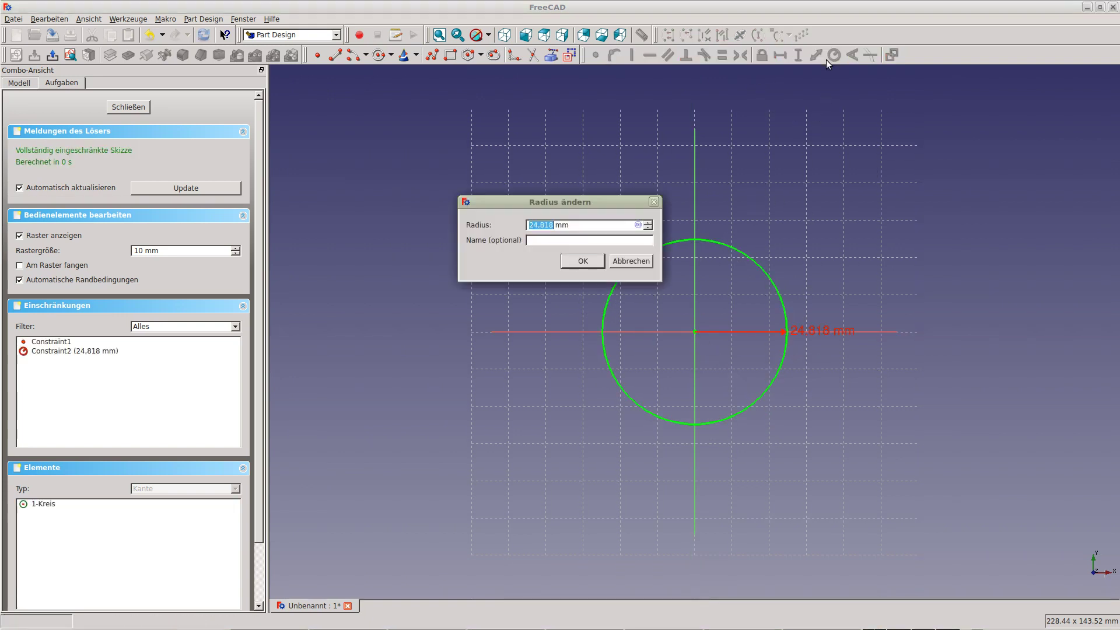
{"action": "type", "text": "16"}
{"action": "key", "text": "Return"}
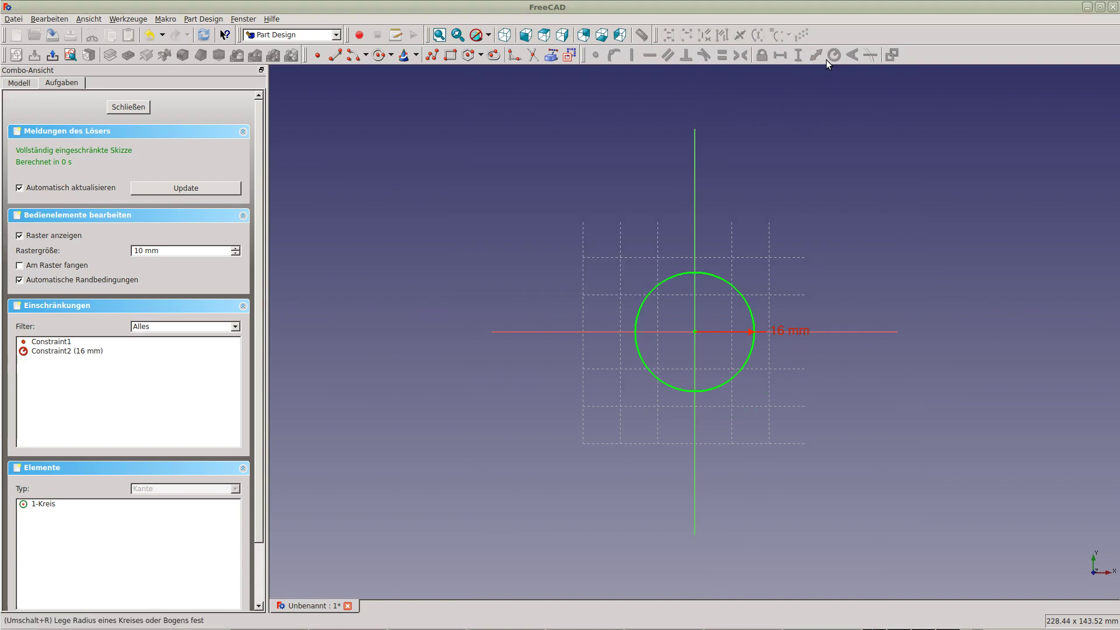
{"action": "scroll", "coordinate": [765, 213], "scroll_direction": "up", "scroll_amount": 2}
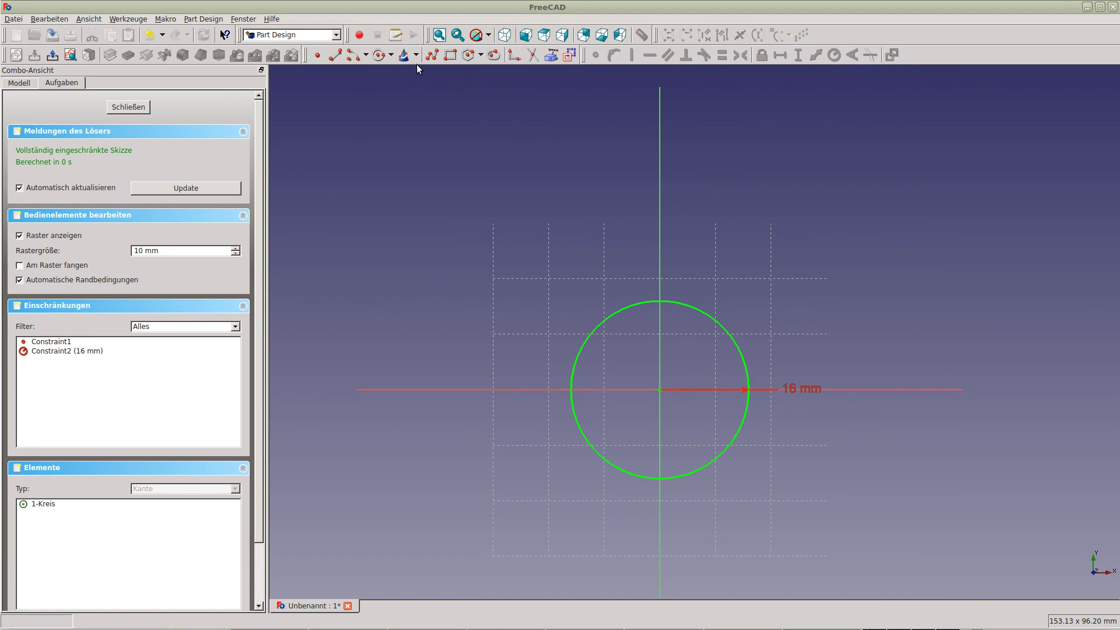
Add a second origin-centred circle with a 1.7 mm radius and close the sketch
{"action": "left_click", "coordinate": [378, 54]}
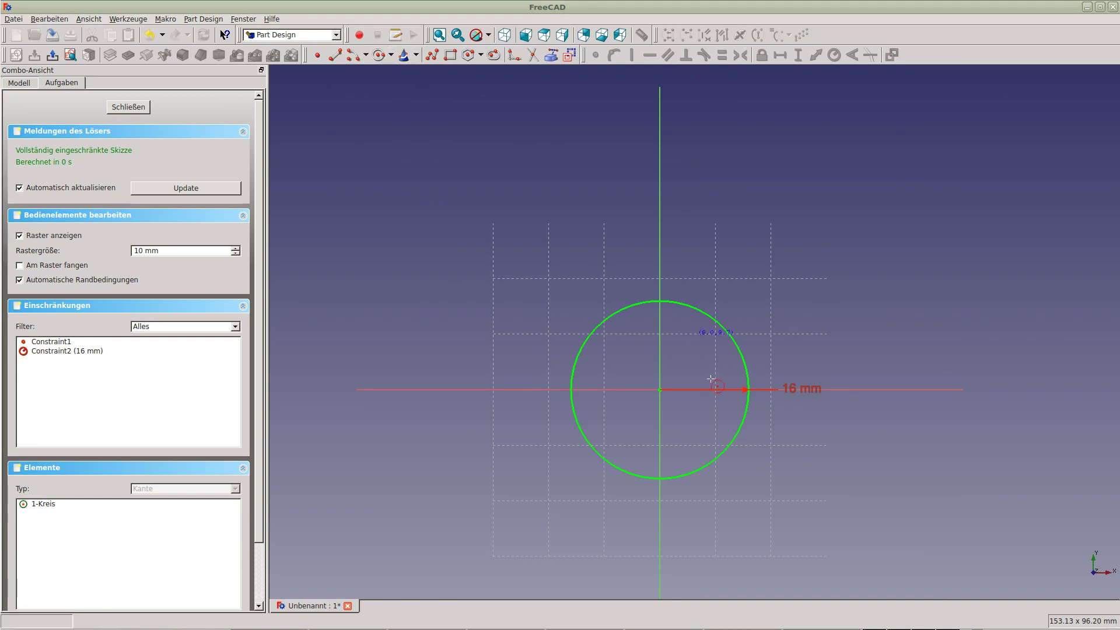
{"action": "left_click", "coordinate": [659, 389]}
{"action": "left_click", "coordinate": [674, 397]}
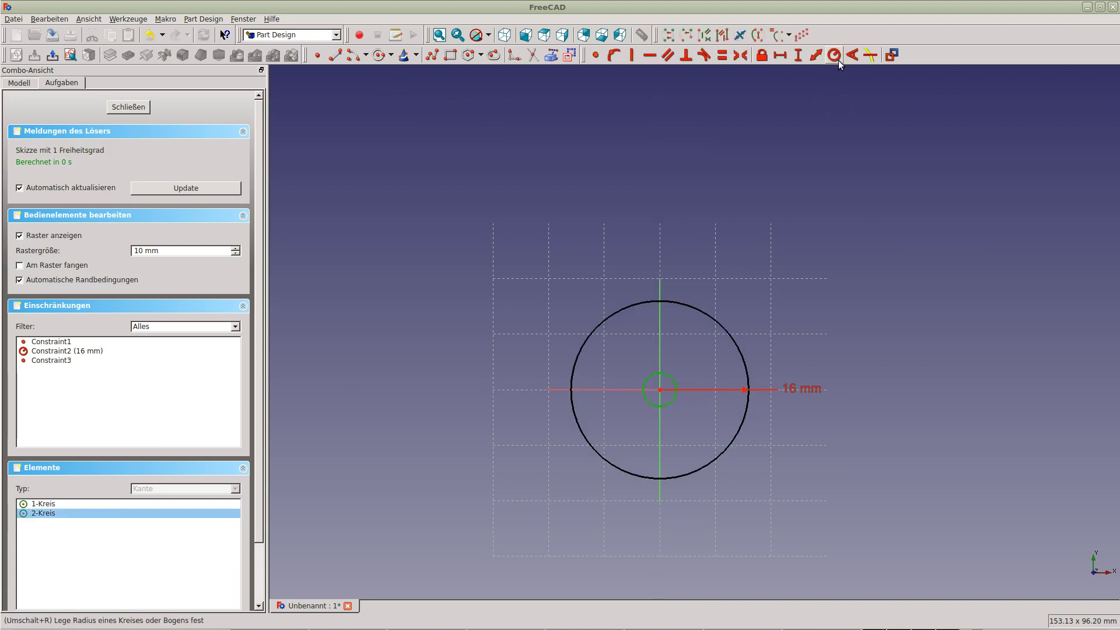
{"action": "left_click", "coordinate": [834, 58]}
{"action": "type", "text": "1."}
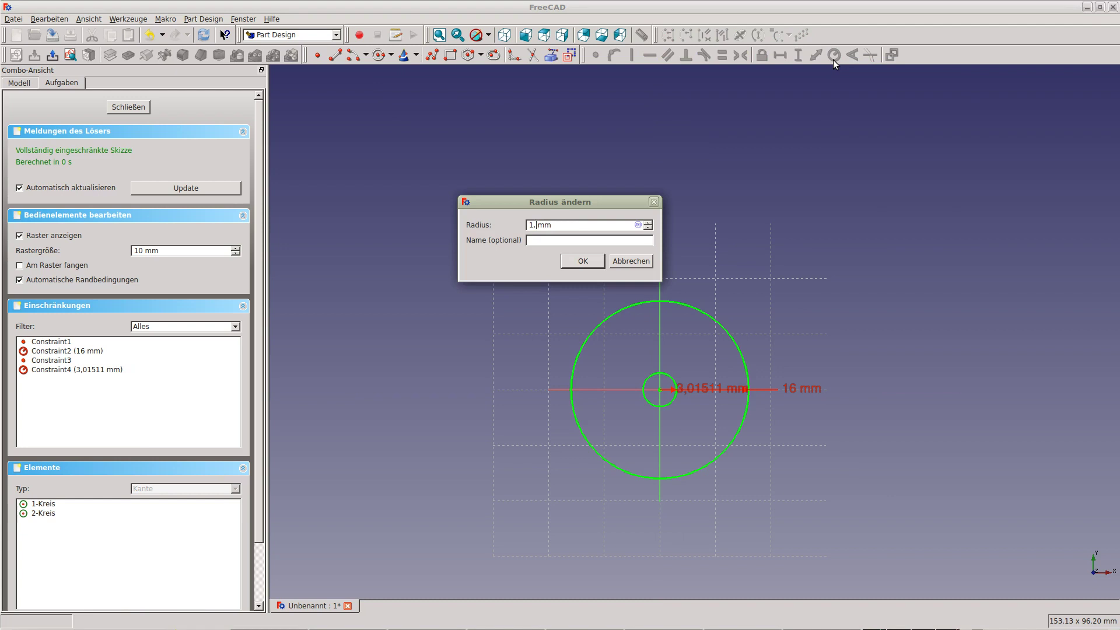
{"action": "type", "text": "7"}
{"action": "key", "text": "Return"}
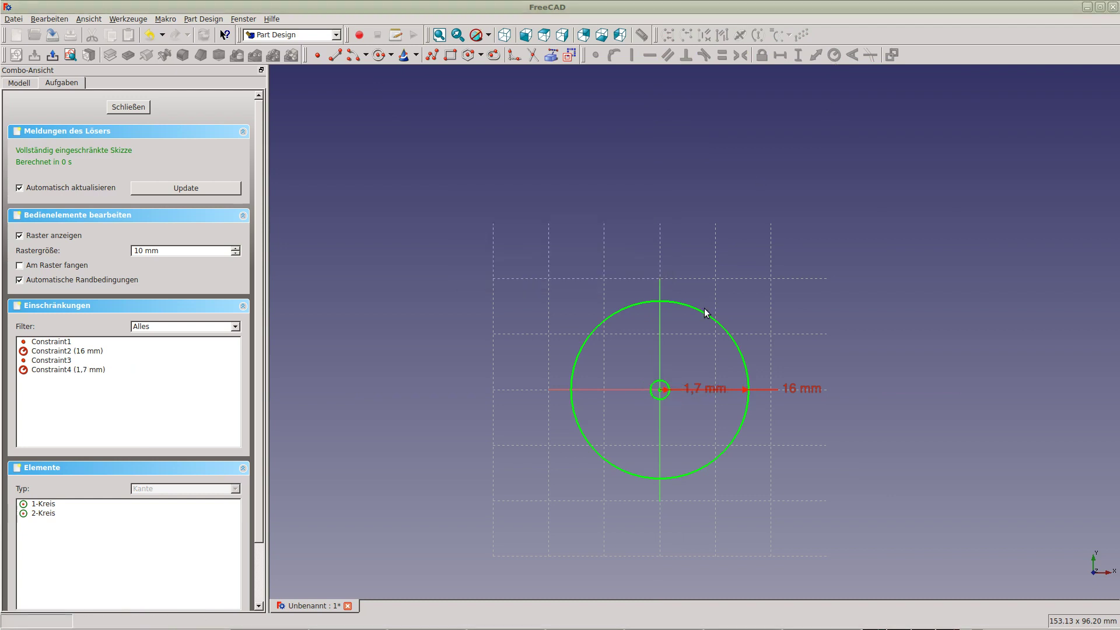
{"action": "middle_click_drag", "start_coordinate": [767, 332], "coordinate": [747, 270]}
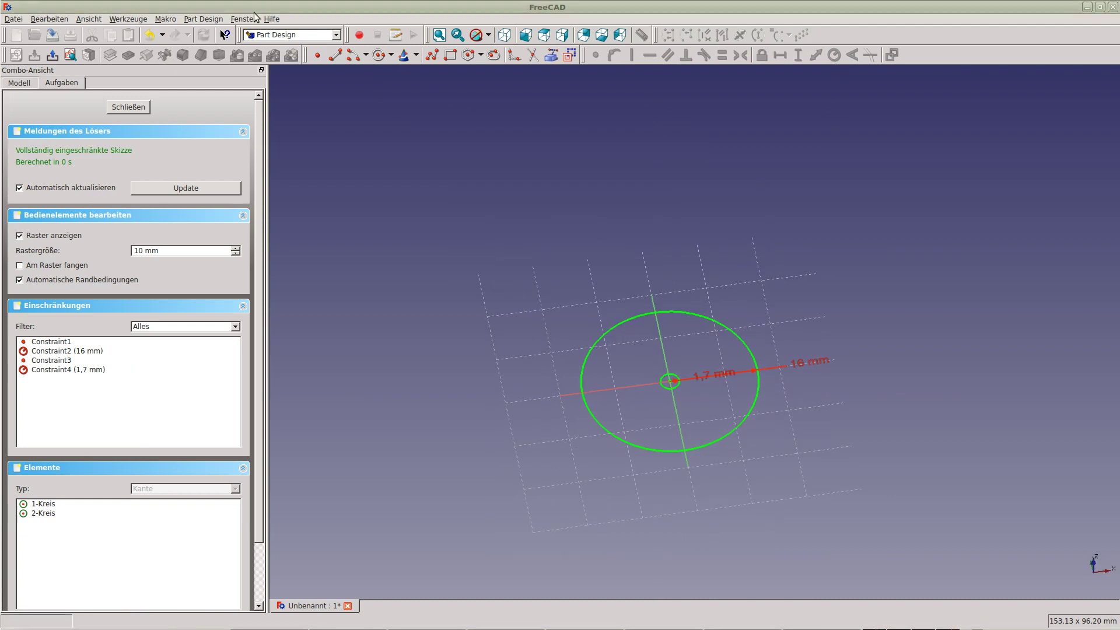
{"action": "left_click", "coordinate": [136, 107]}
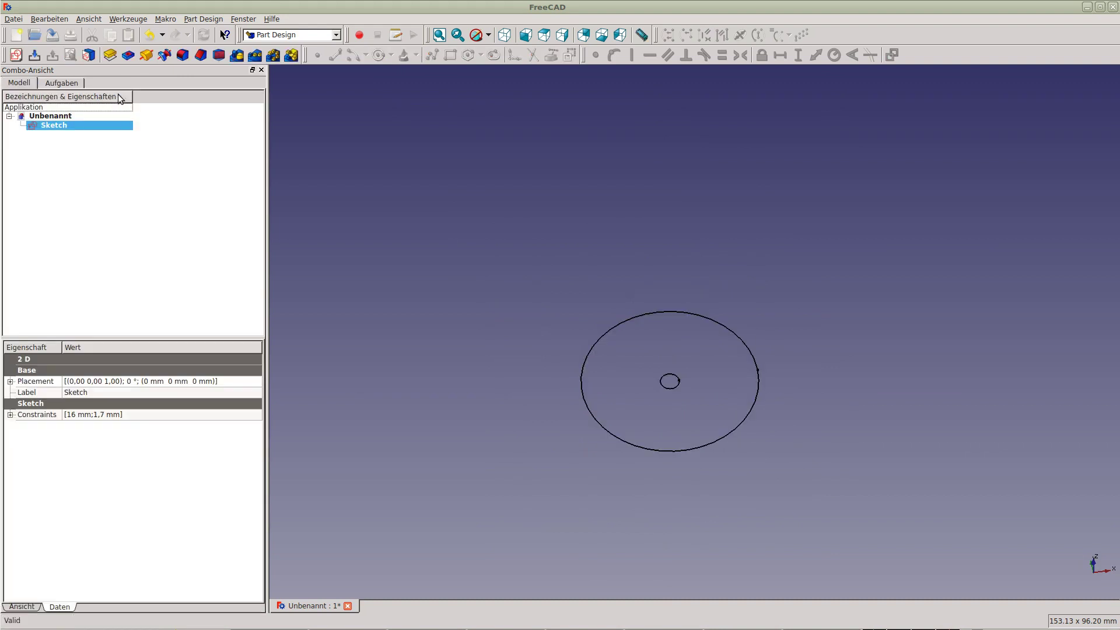
Pad the sketch with a length of 2 mm
{"action": "left_click", "coordinate": [110, 55]}
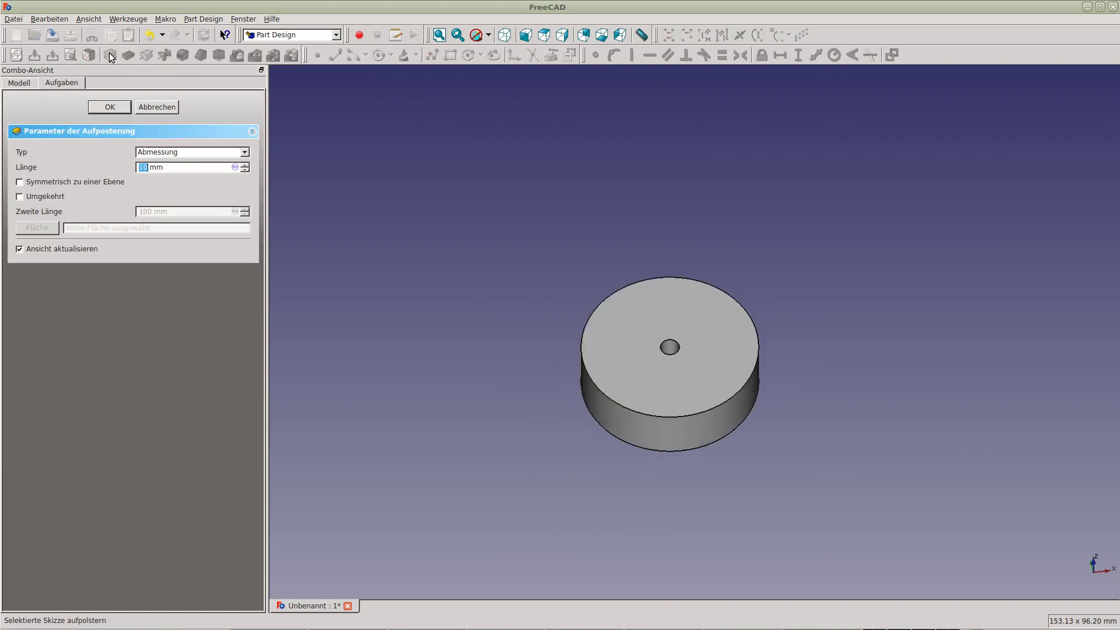
{"action": "left_click", "coordinate": [145, 168]}
{"action": "type", "text": "2"}
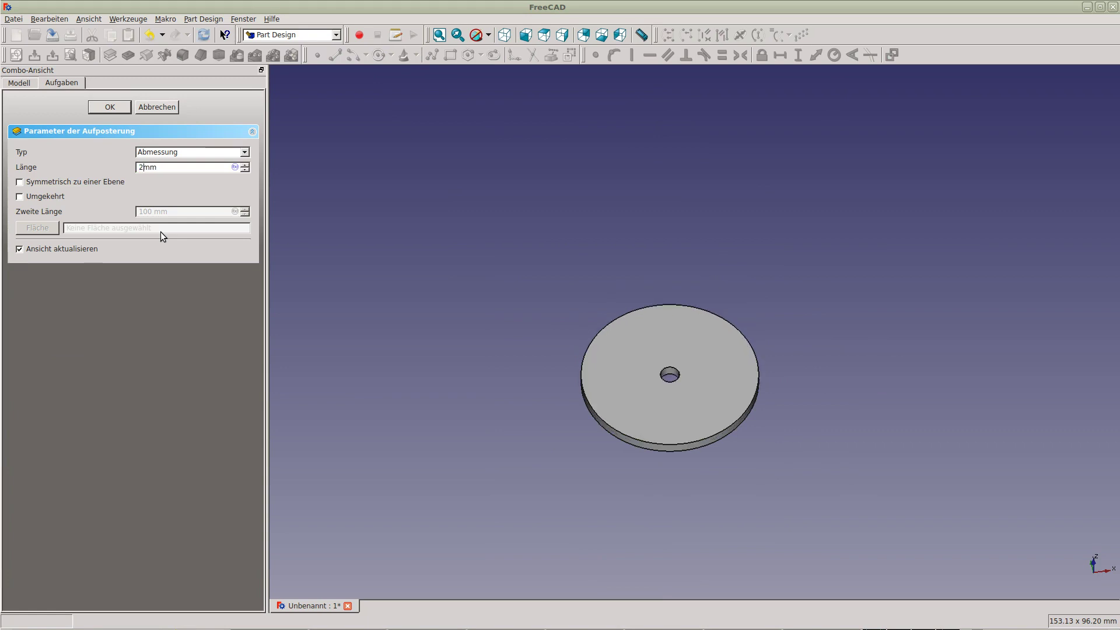
{"action": "key", "text": "Return"}
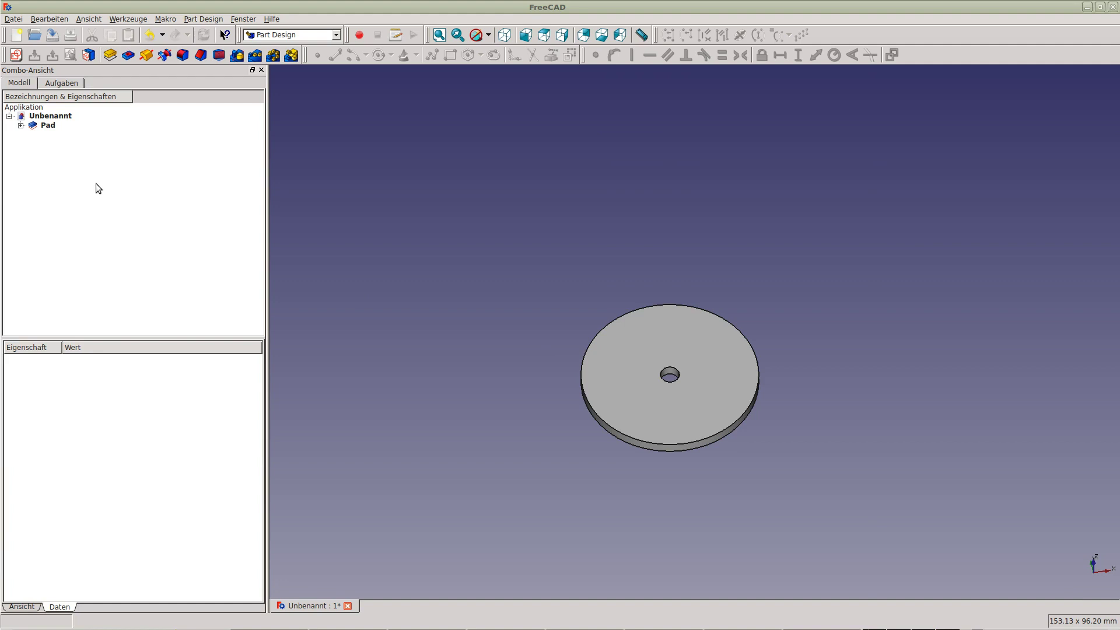
Start a new sketch on the disc's top face
{"action": "left_click", "coordinate": [620, 372]}
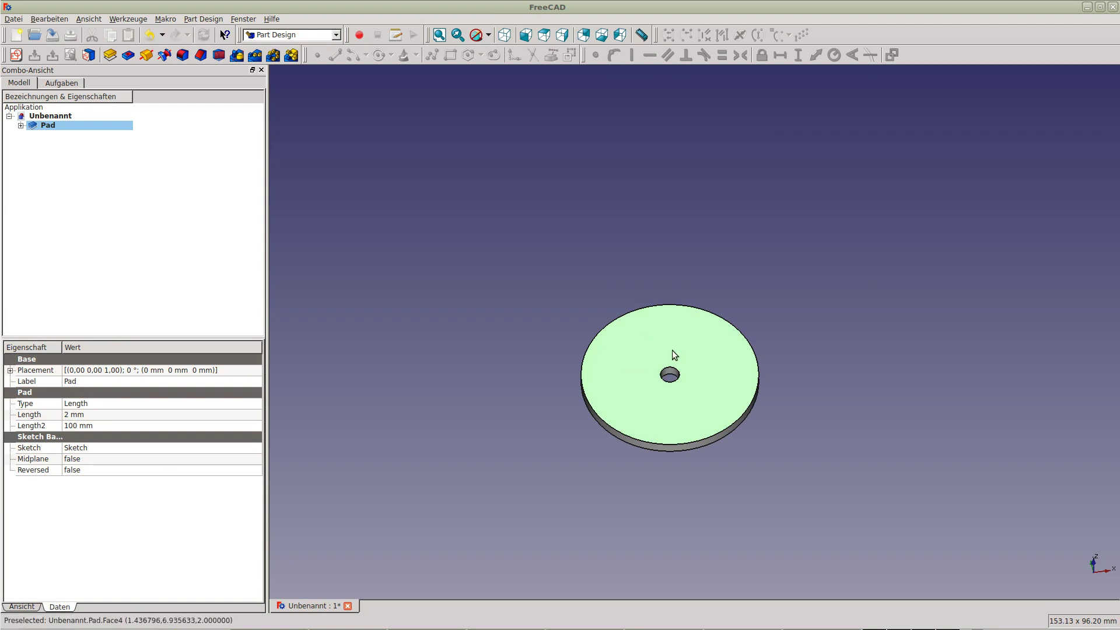
{"action": "middle_click_drag", "start_coordinate": [639, 431], "coordinate": [657, 396]}
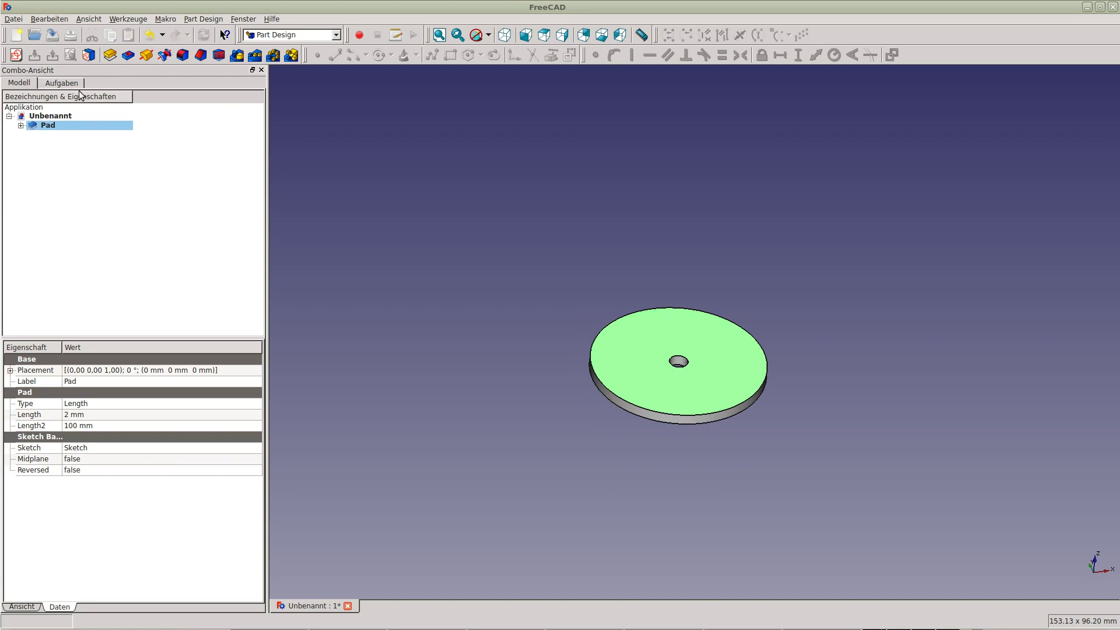
{"action": "left_click", "coordinate": [16, 55]}
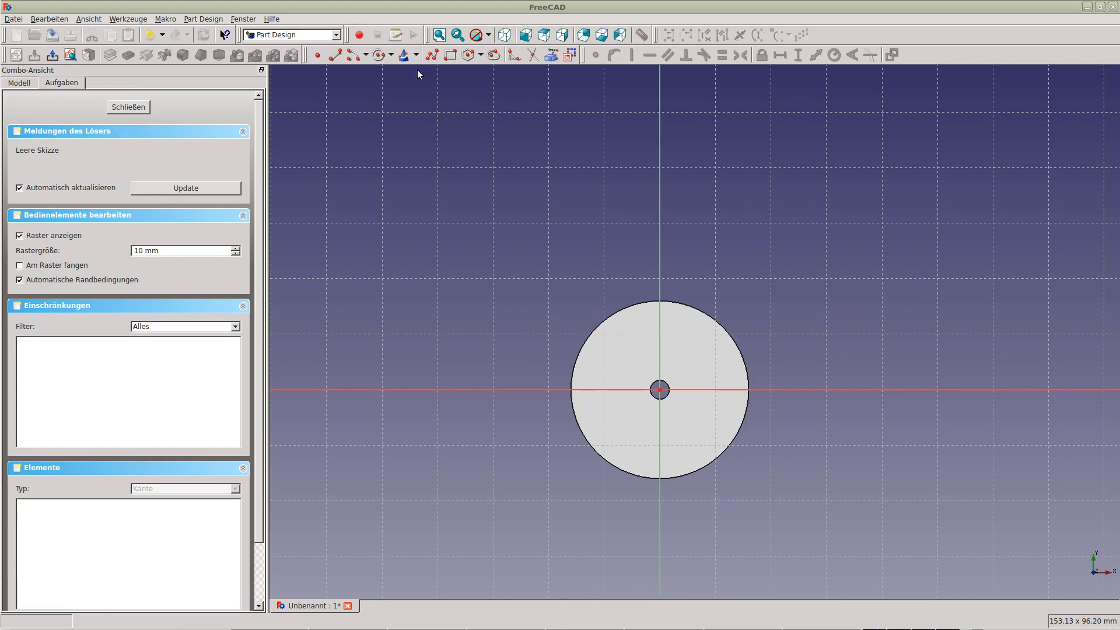
Draw an origin-centred circle constrained to a 16 mm radius
{"action": "left_click", "coordinate": [380, 58]}
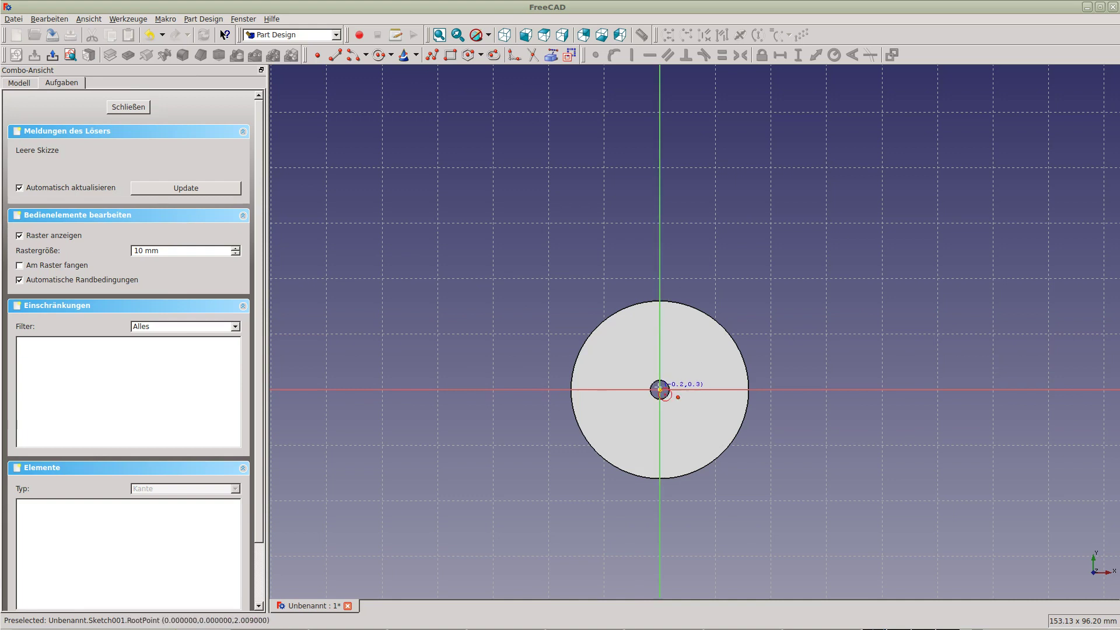
{"action": "left_click", "coordinate": [660, 390]}
{"action": "left_click", "coordinate": [726, 443]}
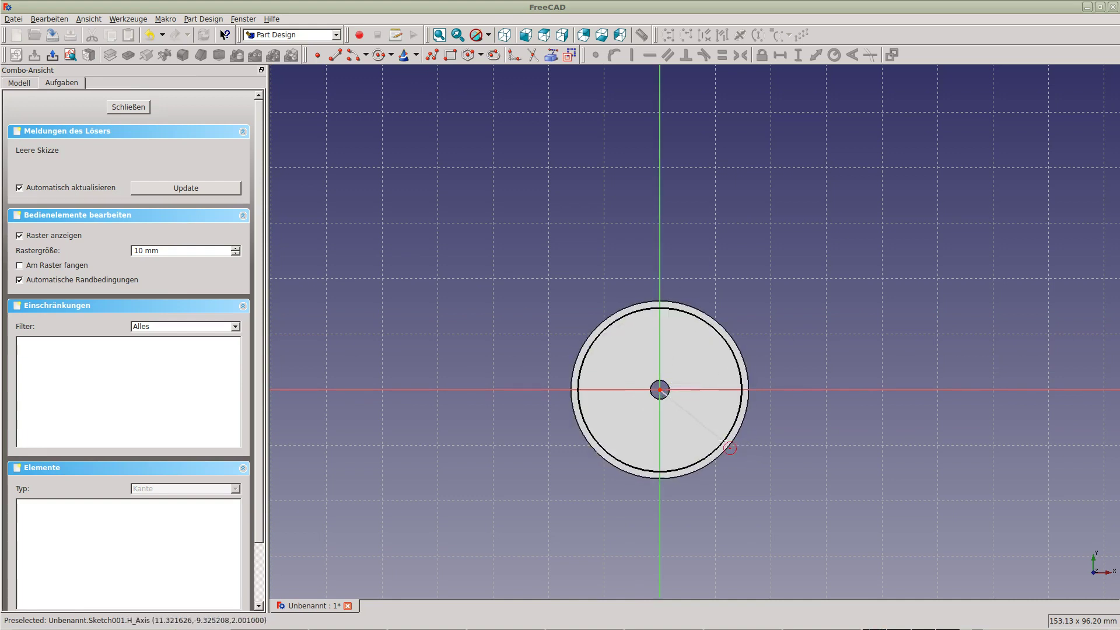
{"action": "left_click", "coordinate": [750, 397]}
{"action": "left_click", "coordinate": [834, 55]}
{"action": "type", "text": "16"}
{"action": "key", "text": "Return"}
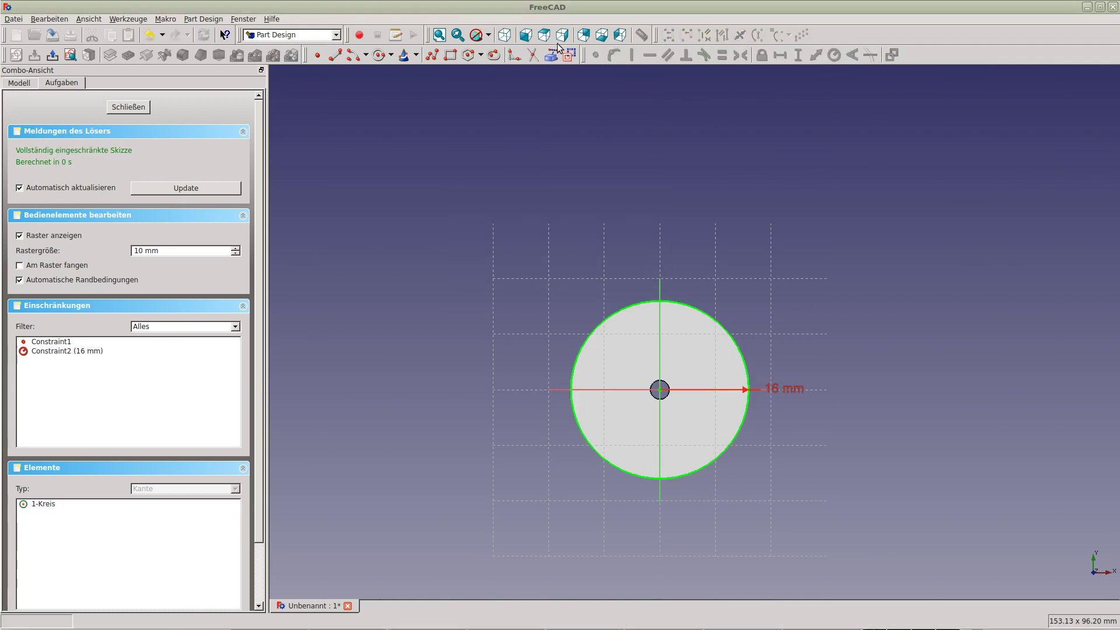
Draw a regular hexagon centred on the origin around the central hole
{"action": "left_click", "coordinate": [481, 57]}
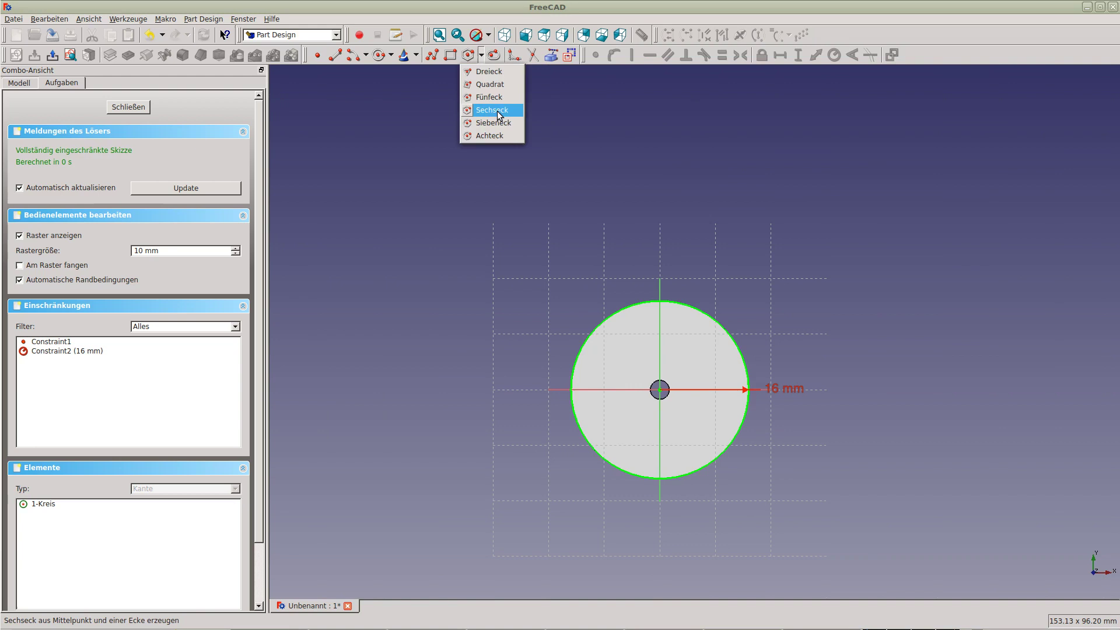
{"action": "left_click", "coordinate": [497, 111]}
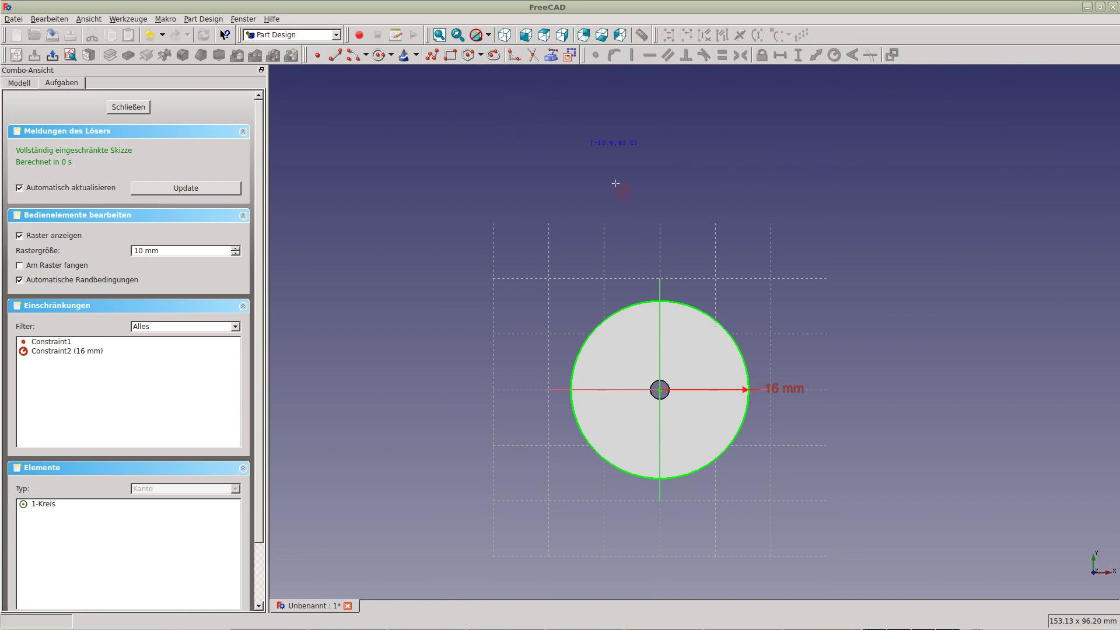
{"action": "left_click", "coordinate": [660, 389]}
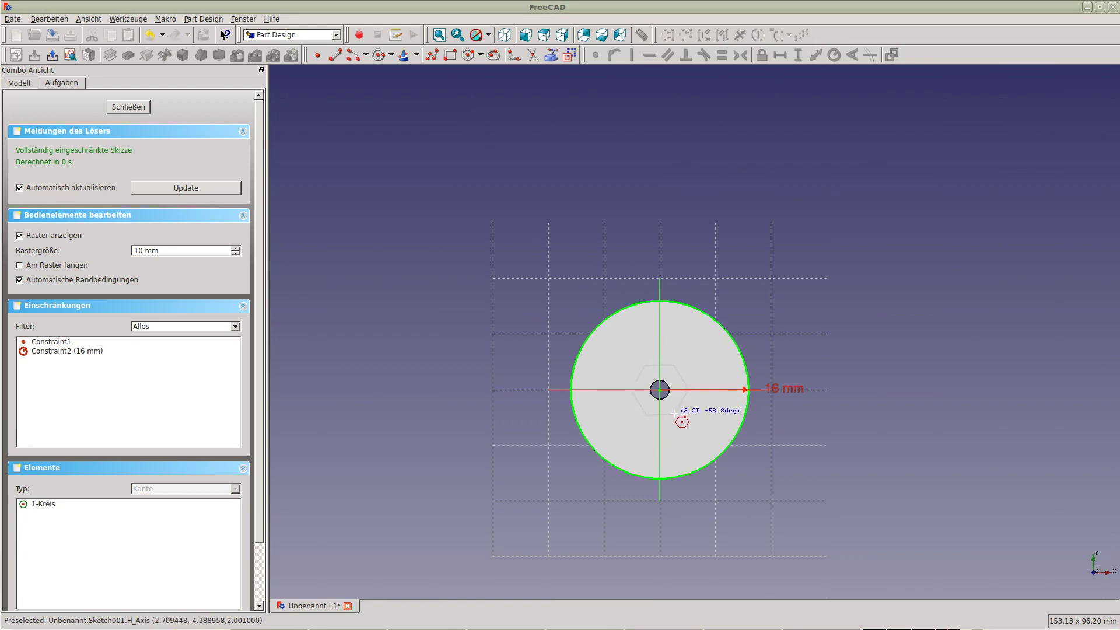
{"action": "left_click", "coordinate": [675, 413]}
{"action": "scroll", "coordinate": [680, 417], "scroll_direction": "up", "scroll_amount": 1}
{"action": "scroll", "coordinate": [686, 420], "scroll_direction": "up", "scroll_amount": 2}
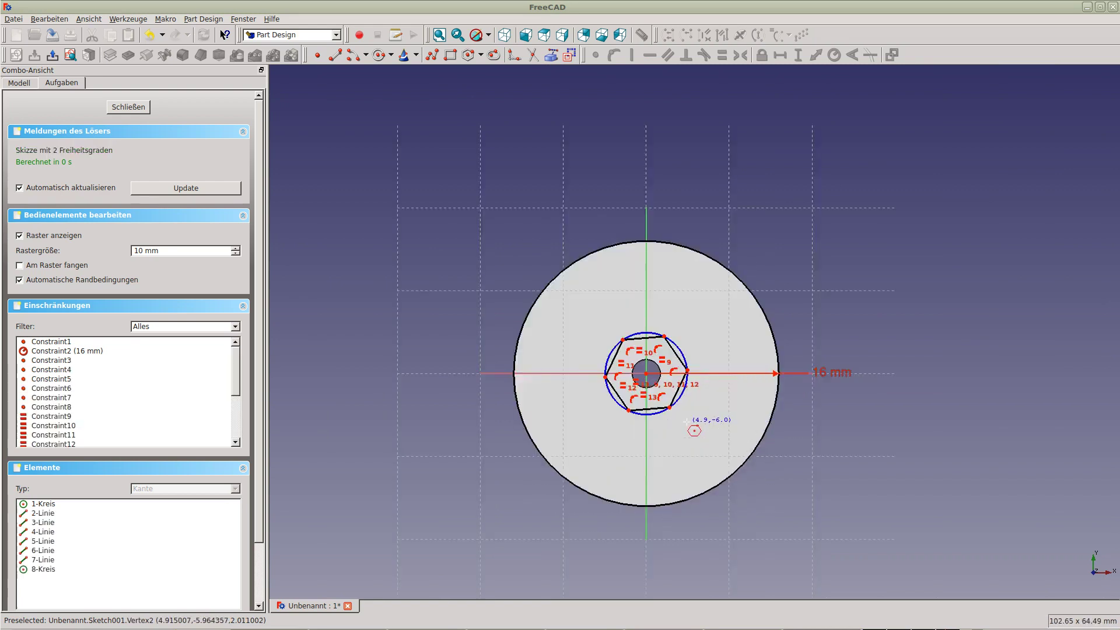
{"action": "scroll", "coordinate": [683, 419], "scroll_direction": "up", "scroll_amount": 1}
{"action": "scroll", "coordinate": [682, 418], "scroll_direction": "up", "scroll_amount": 1}
{"action": "right_click", "coordinate": [682, 419]}
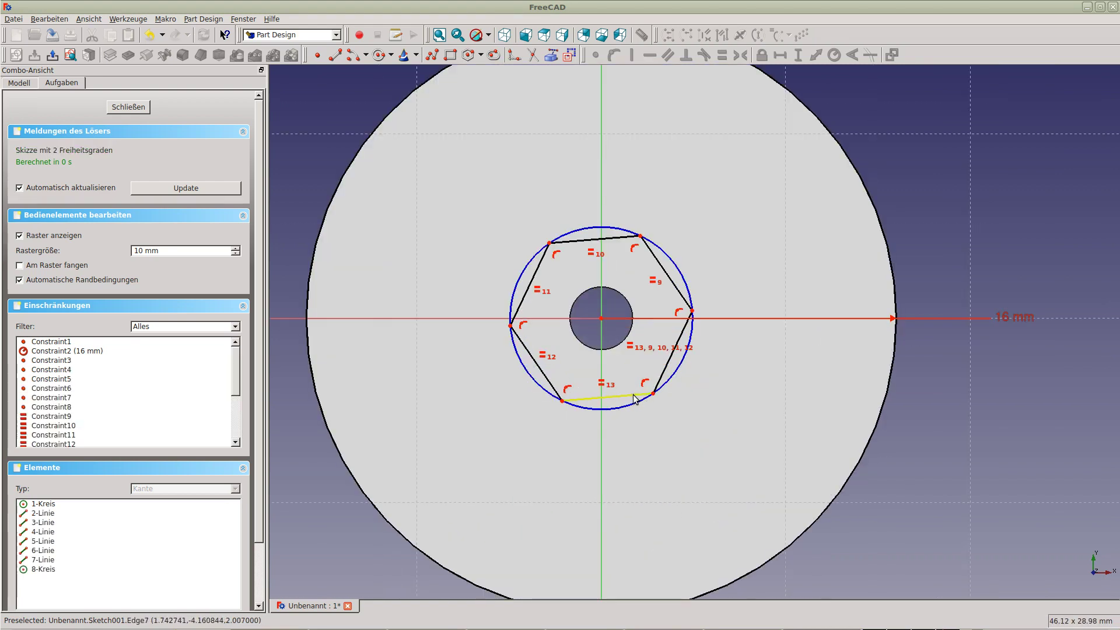
Make the hexagon's bottom edge horizontal and set a 5,8 mm vertical corner-to-edge distance
{"action": "left_click", "coordinate": [633, 395]}
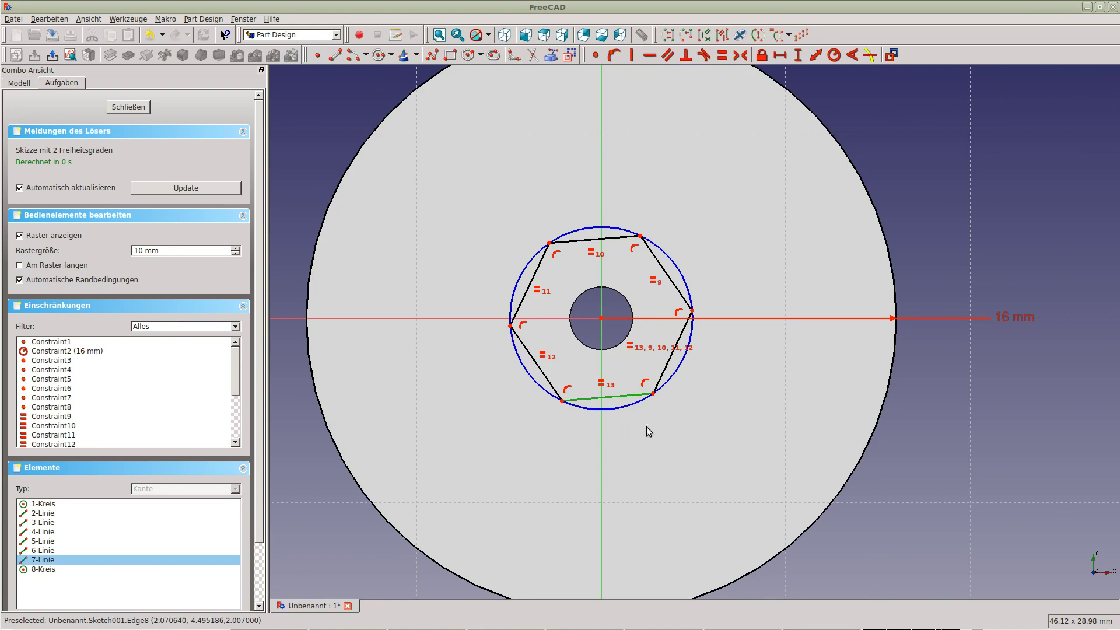
{"action": "left_click", "coordinate": [648, 56]}
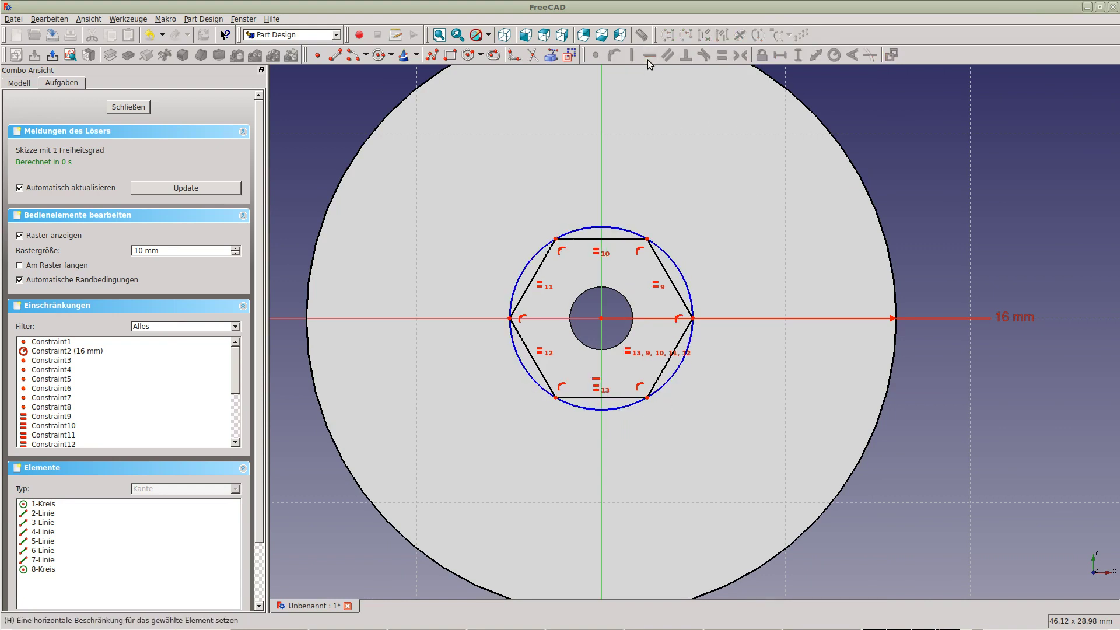
{"action": "left_click", "coordinate": [648, 239]}
{"action": "left_click", "coordinate": [627, 397]}
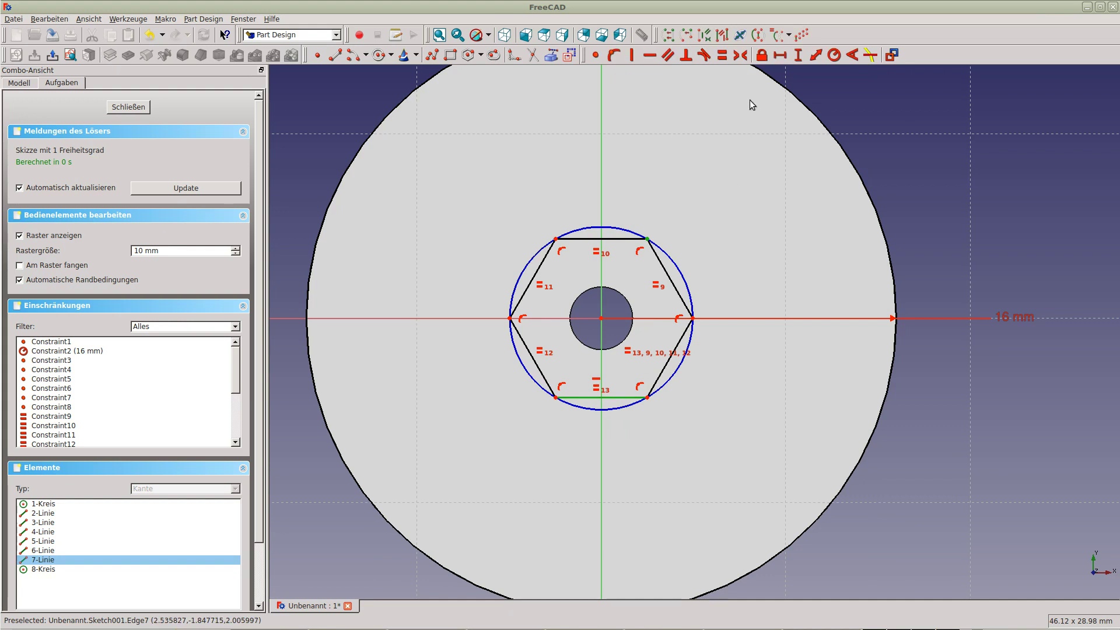
{"action": "left_click", "coordinate": [816, 55]}
{"action": "type", "text": "5,"}
{"action": "type", "text": "8"}
{"action": "key", "text": "Return"}
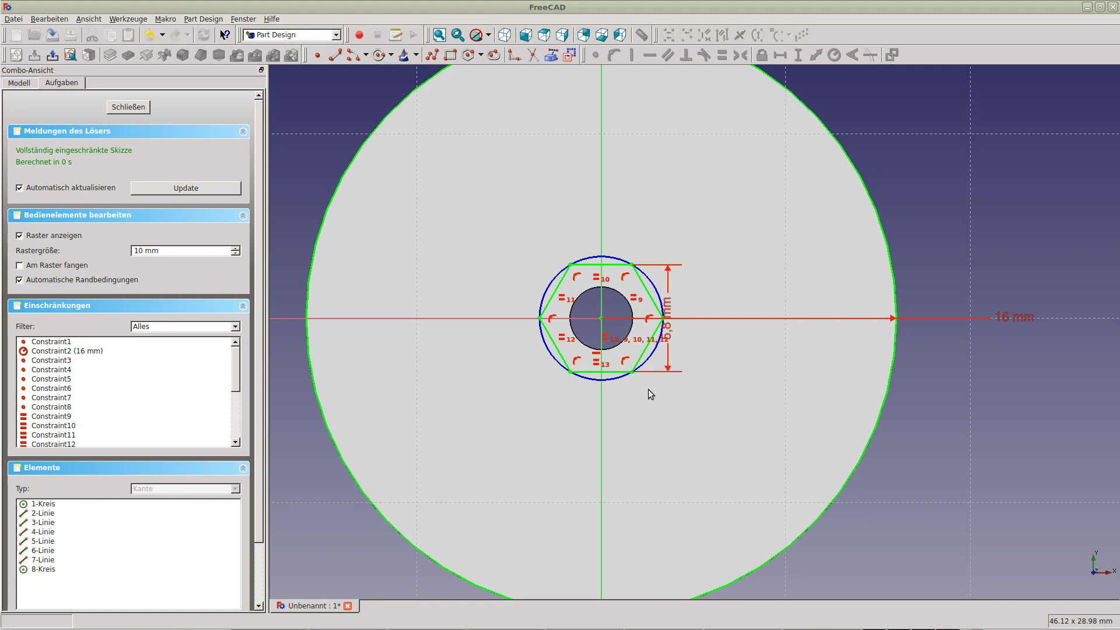
{"action": "middle_click_drag", "start_coordinate": [693, 439], "coordinate": [692, 376]}
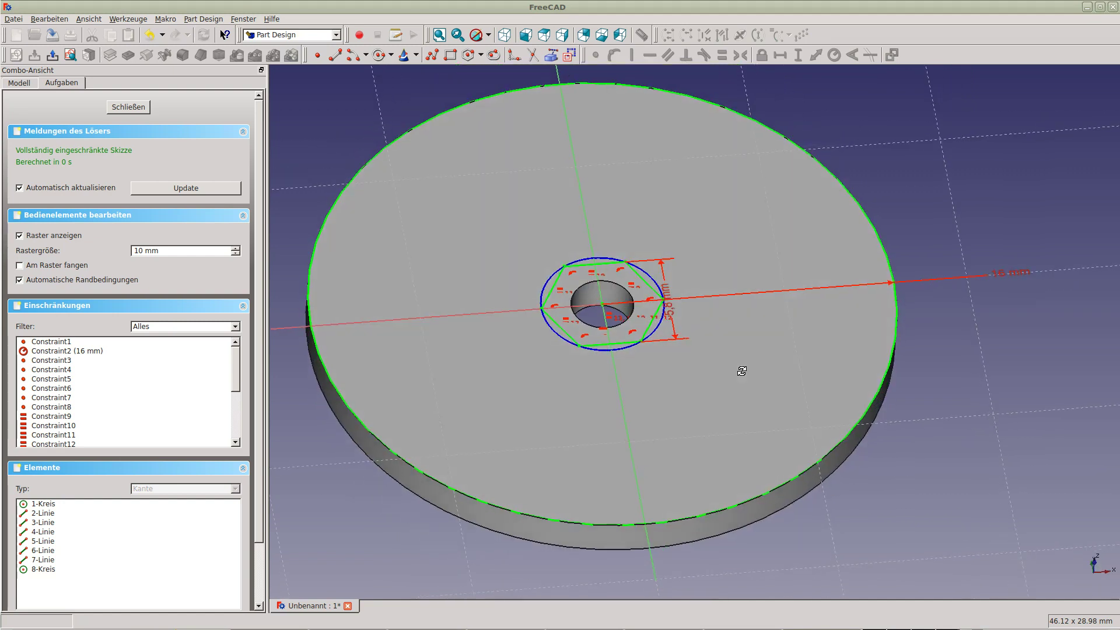
Close the hexagon sketch and pad it 3 mm as Pad001
{"action": "left_click", "coordinate": [137, 107]}
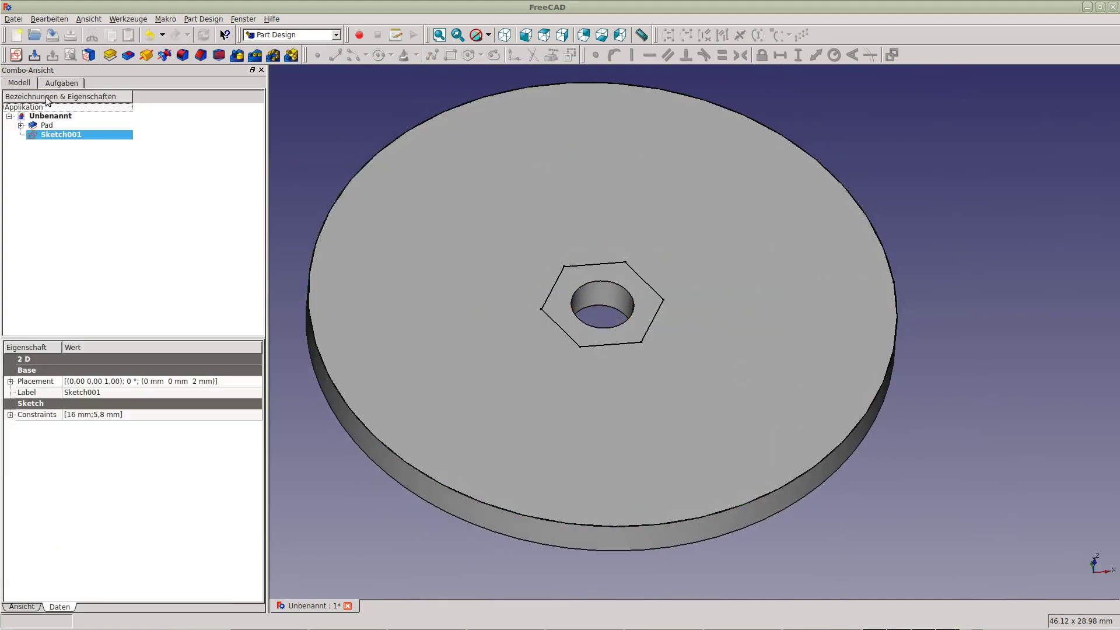
{"action": "left_click", "coordinate": [112, 57]}
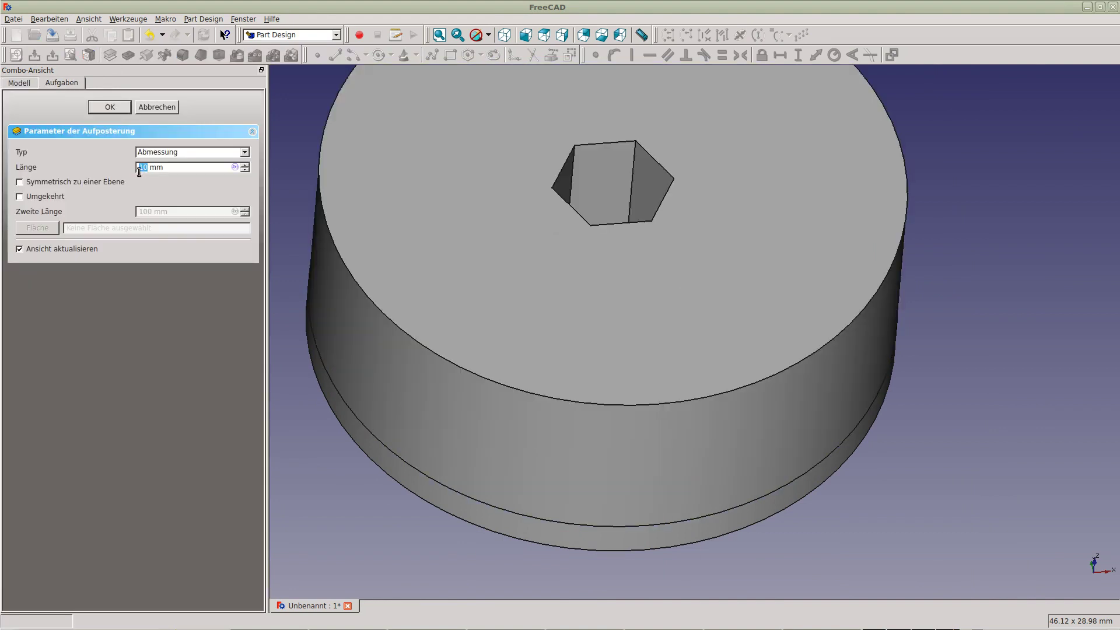
{"action": "type", "text": "3"}
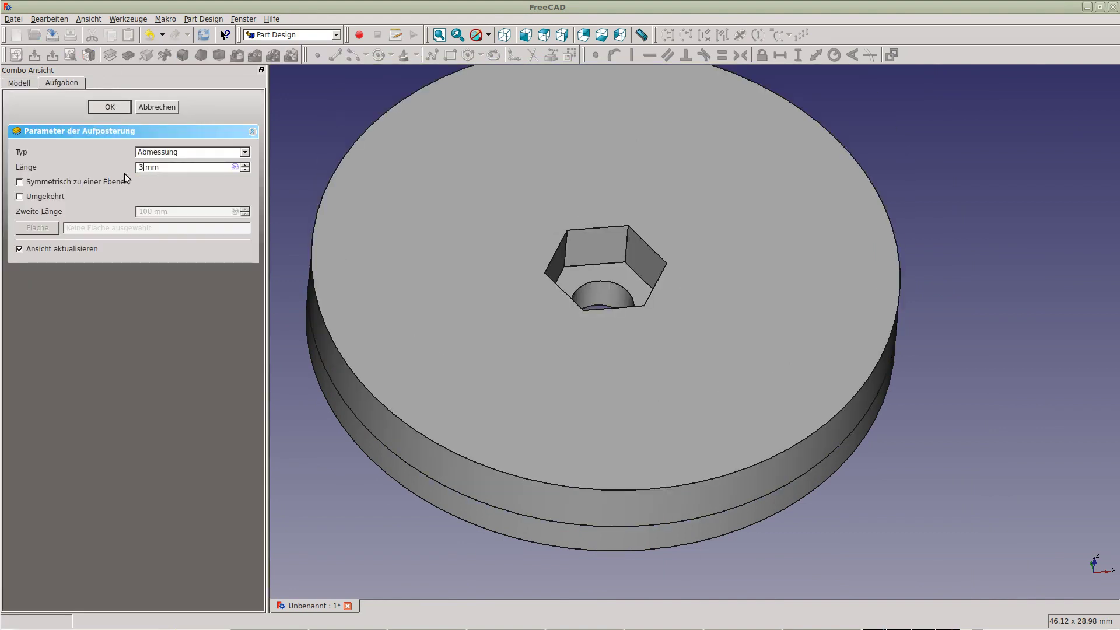
{"action": "key", "text": "Return"}
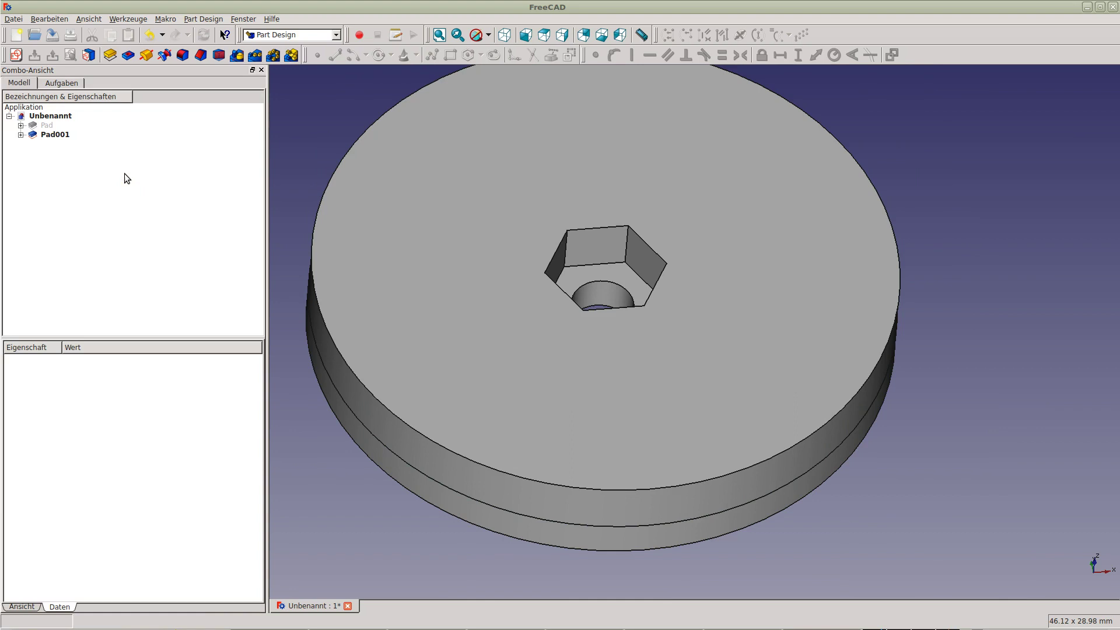
{"action": "left_click", "coordinate": [467, 298]}
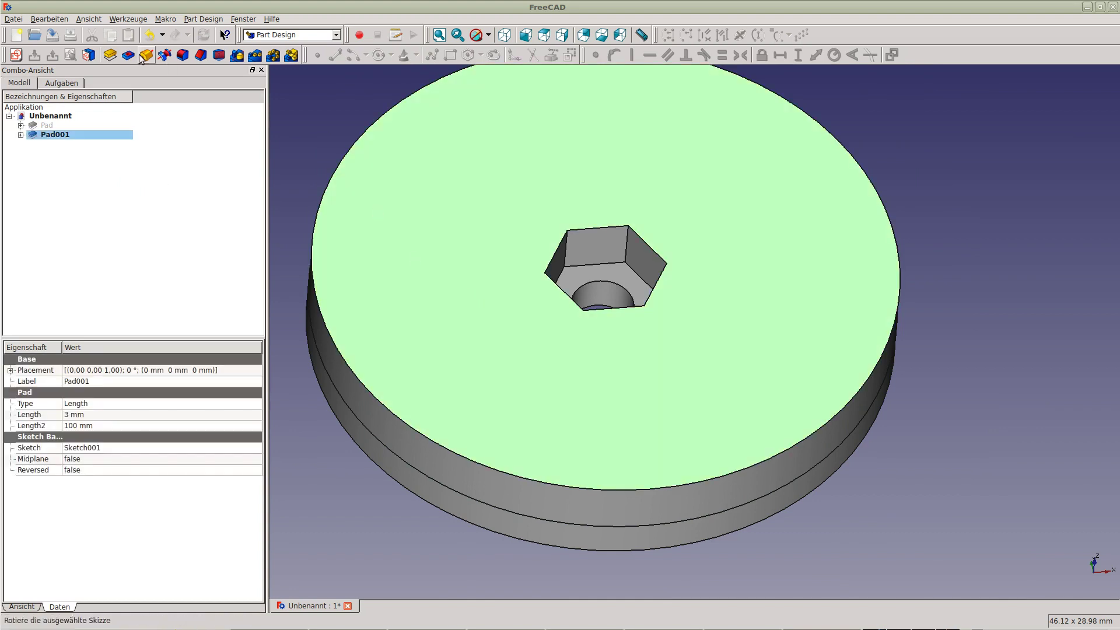
Start a sketch on the top face with an origin-centred 14 mm-radius circle
{"action": "left_click", "coordinate": [16, 55]}
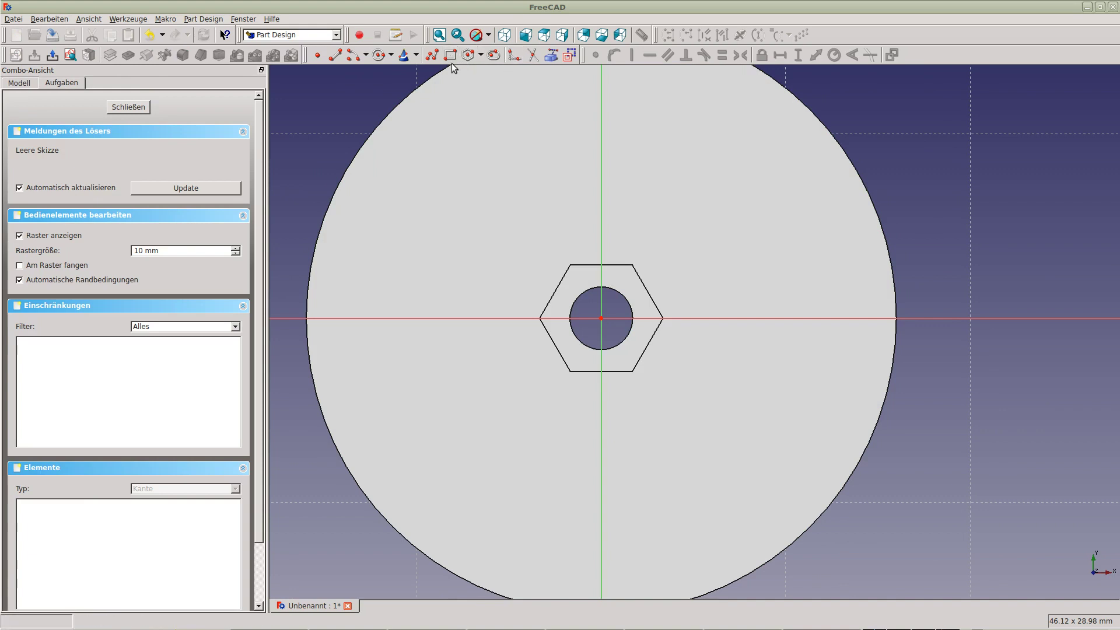
{"action": "left_click", "coordinate": [378, 55]}
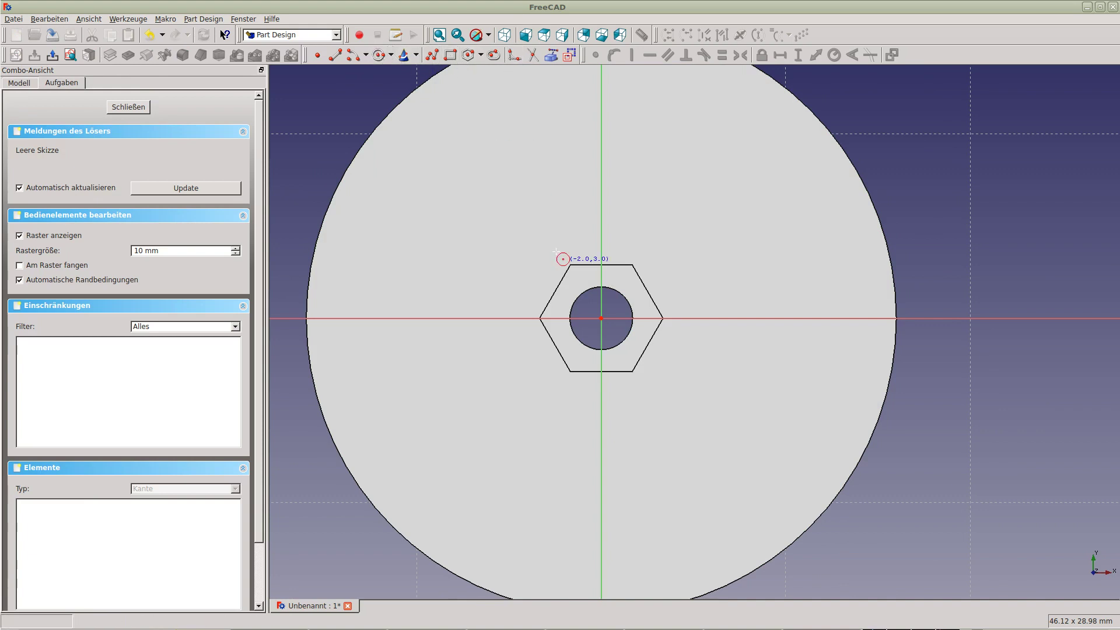
{"action": "left_click", "coordinate": [600, 318]}
{"action": "left_click", "coordinate": [791, 480]}
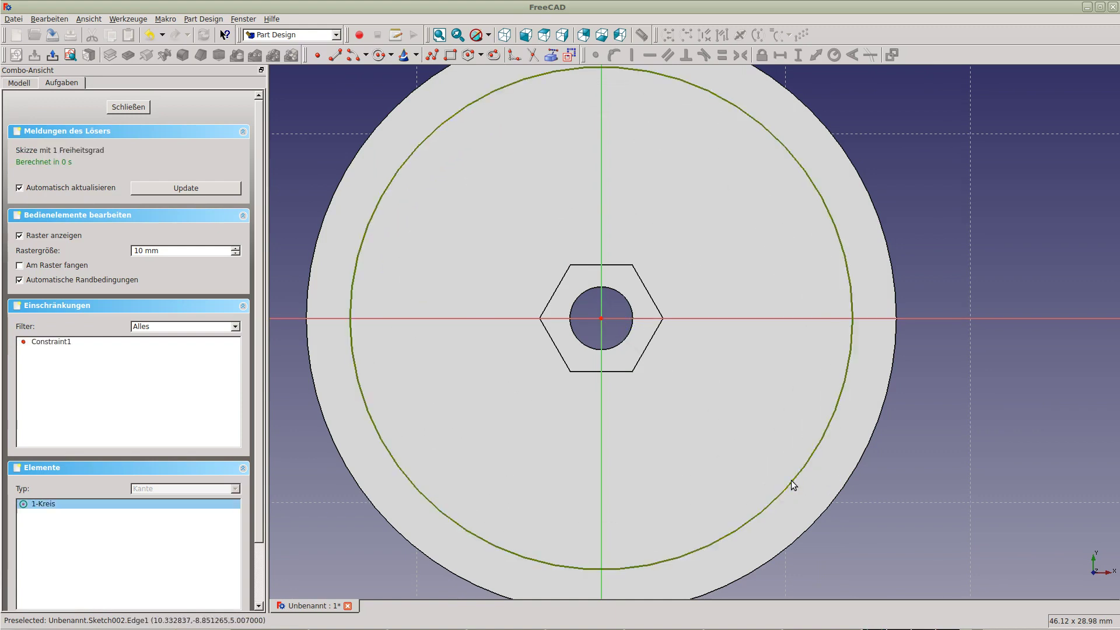
{"action": "left_click", "coordinate": [791, 481]}
{"action": "left_click", "coordinate": [827, 57]}
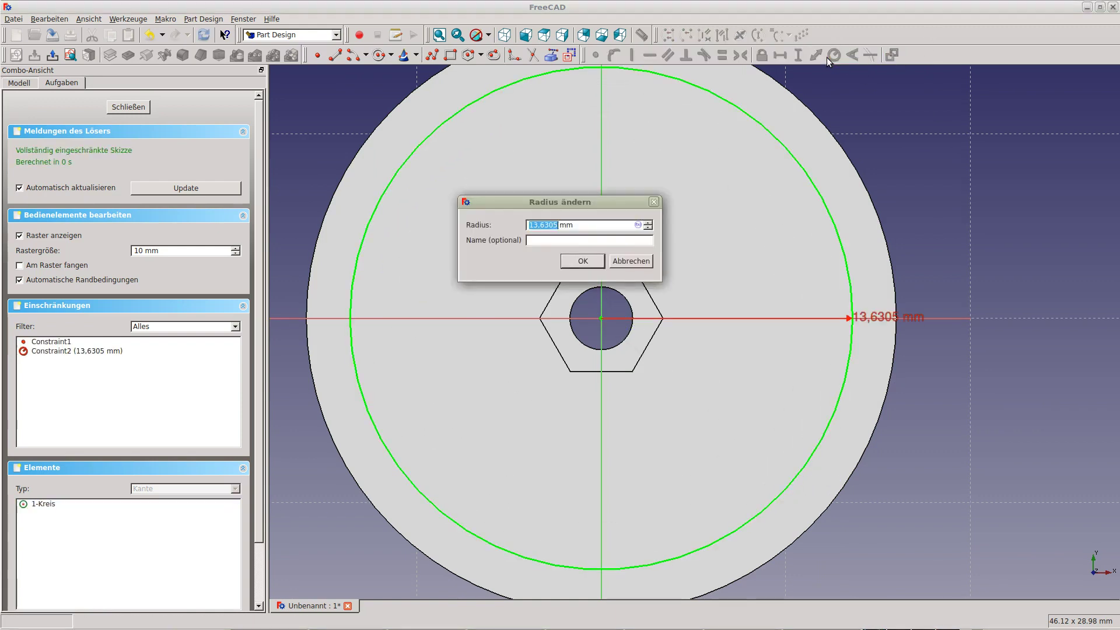
{"action": "type", "text": "14"}
{"action": "key", "text": "Return"}
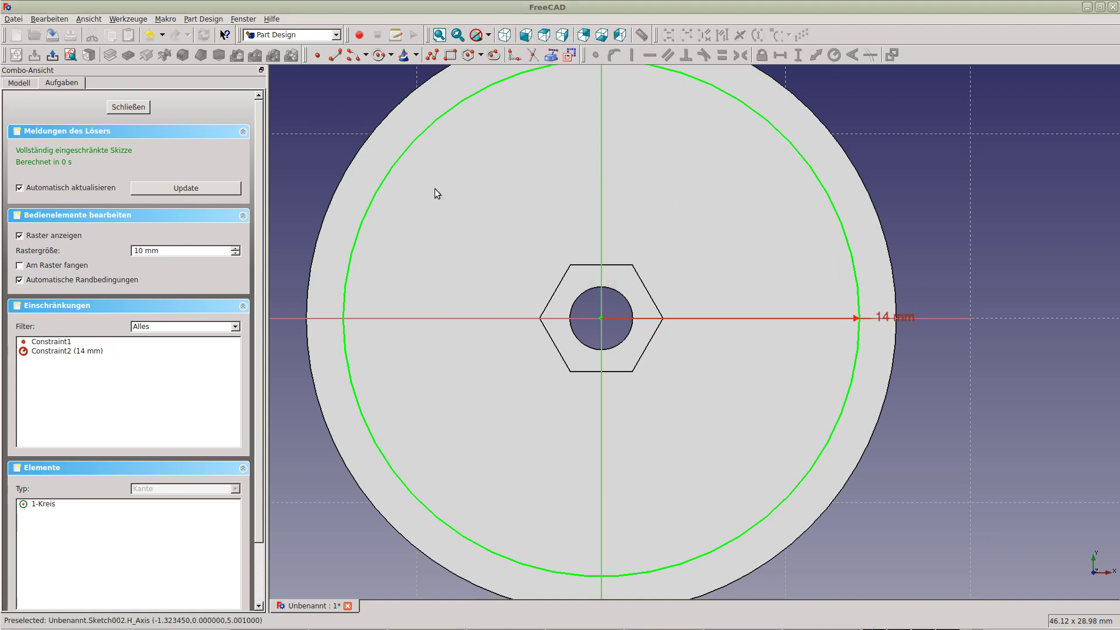
Add an origin-centred 1,7 mm-radius hole circle and close the sketch
{"action": "left_click", "coordinate": [379, 55]}
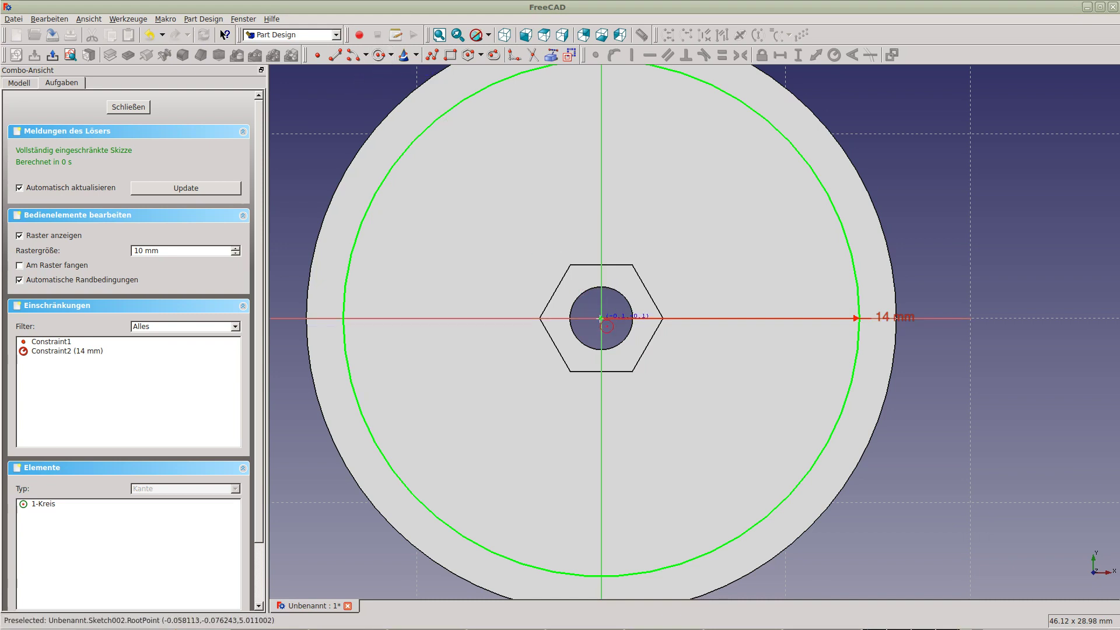
{"action": "left_click", "coordinate": [600, 318]}
{"action": "left_click", "coordinate": [631, 327]}
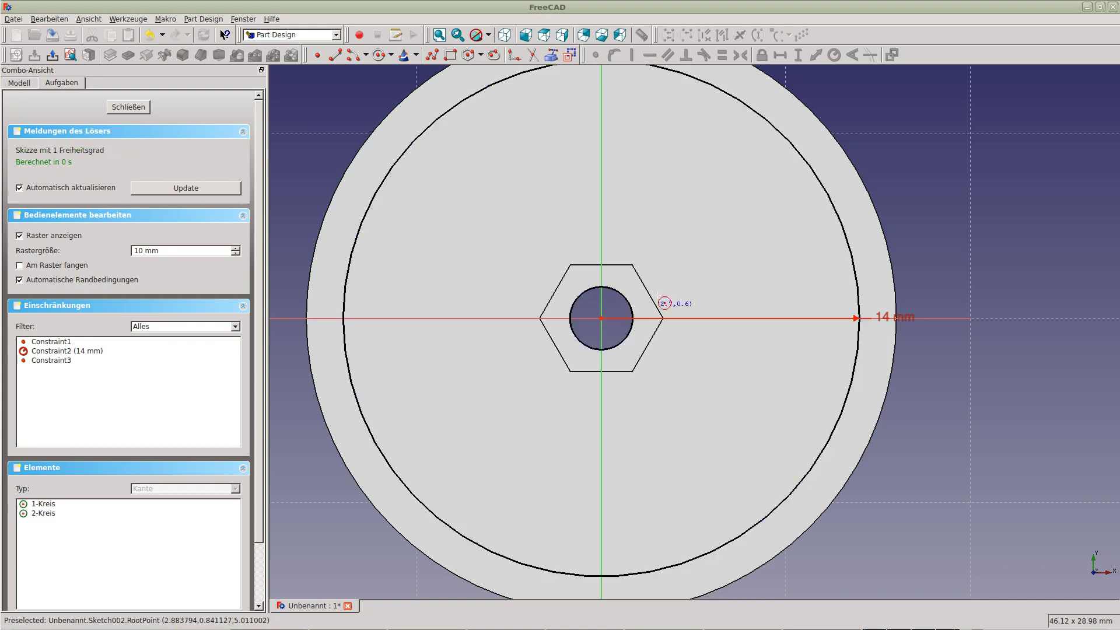
{"action": "left_click", "coordinate": [629, 305]}
{"action": "left_click", "coordinate": [834, 58]}
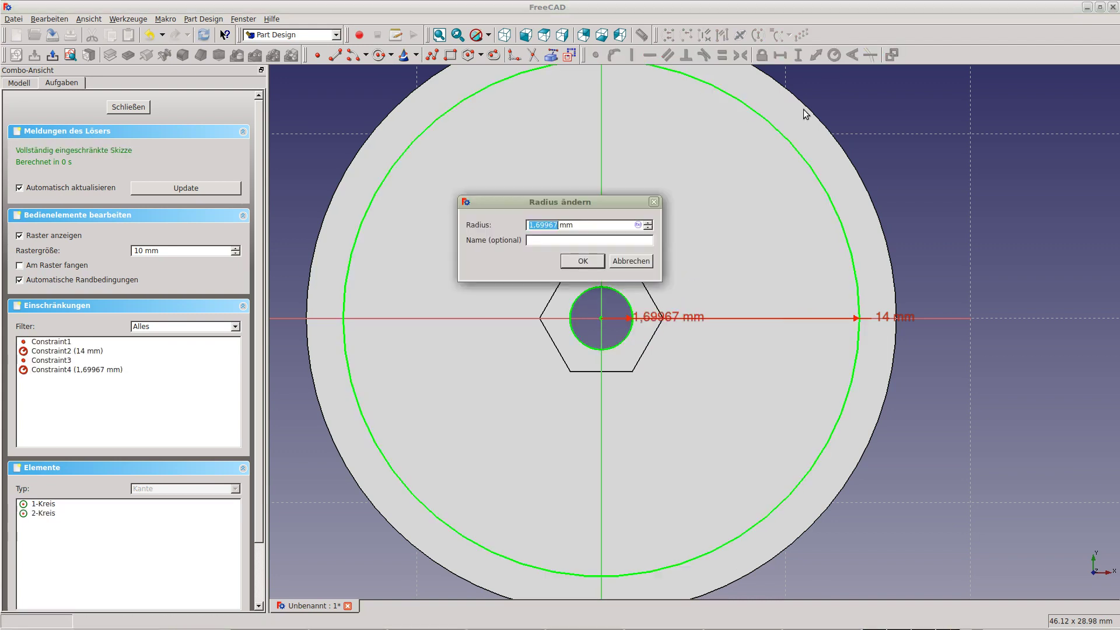
{"action": "type", "text": "1,7"}
{"action": "key", "text": "Return"}
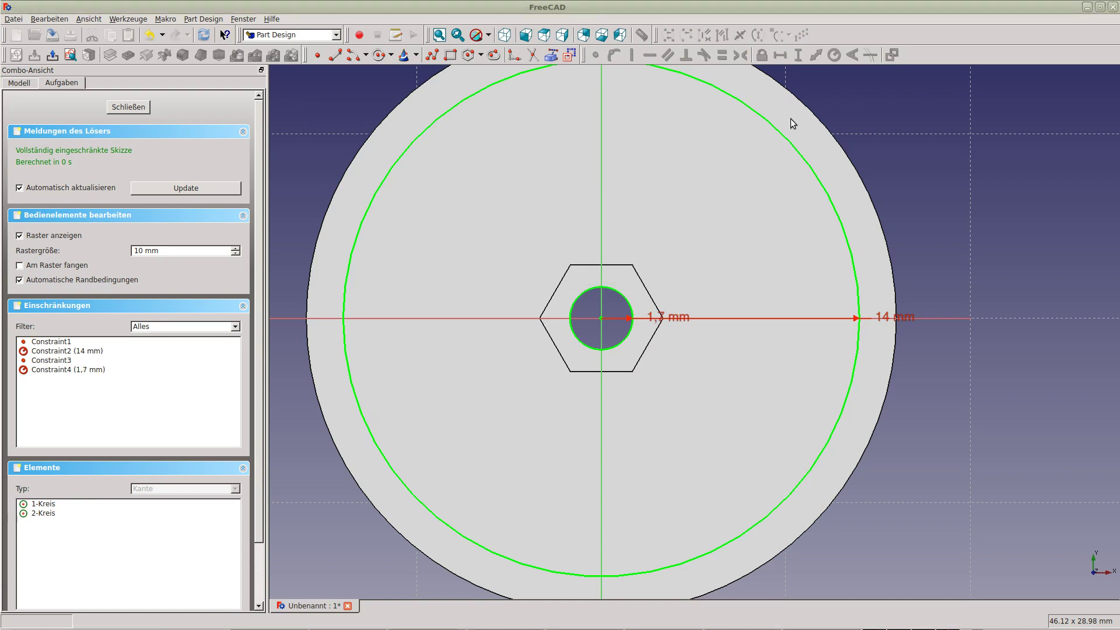
{"action": "middle_click_drag", "start_coordinate": [687, 304], "coordinate": [700, 255]}
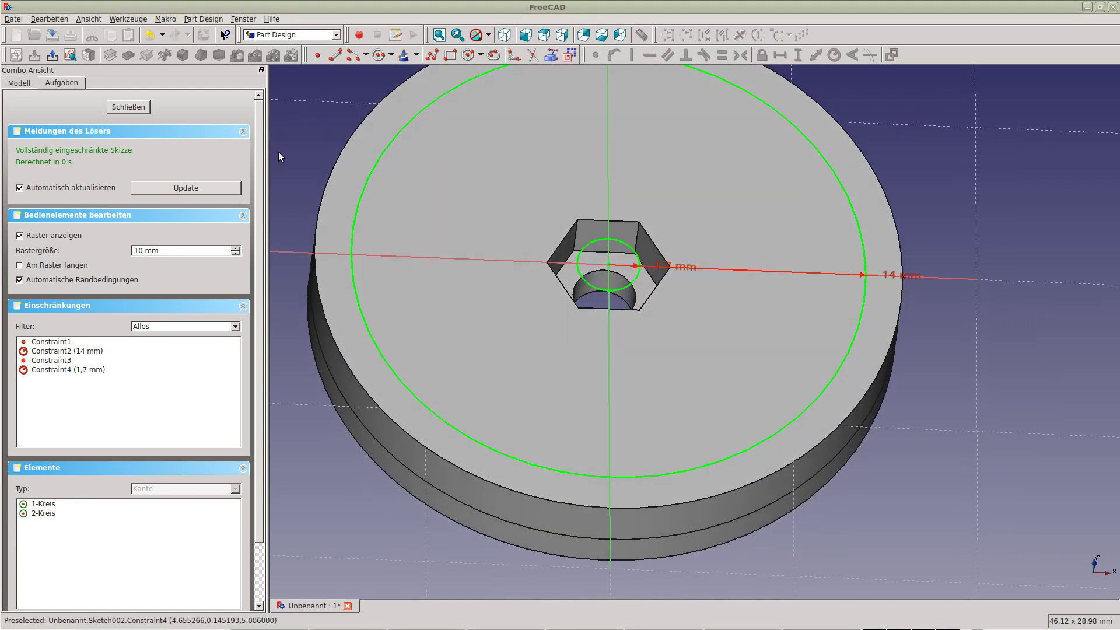
{"action": "left_click", "coordinate": [135, 108]}
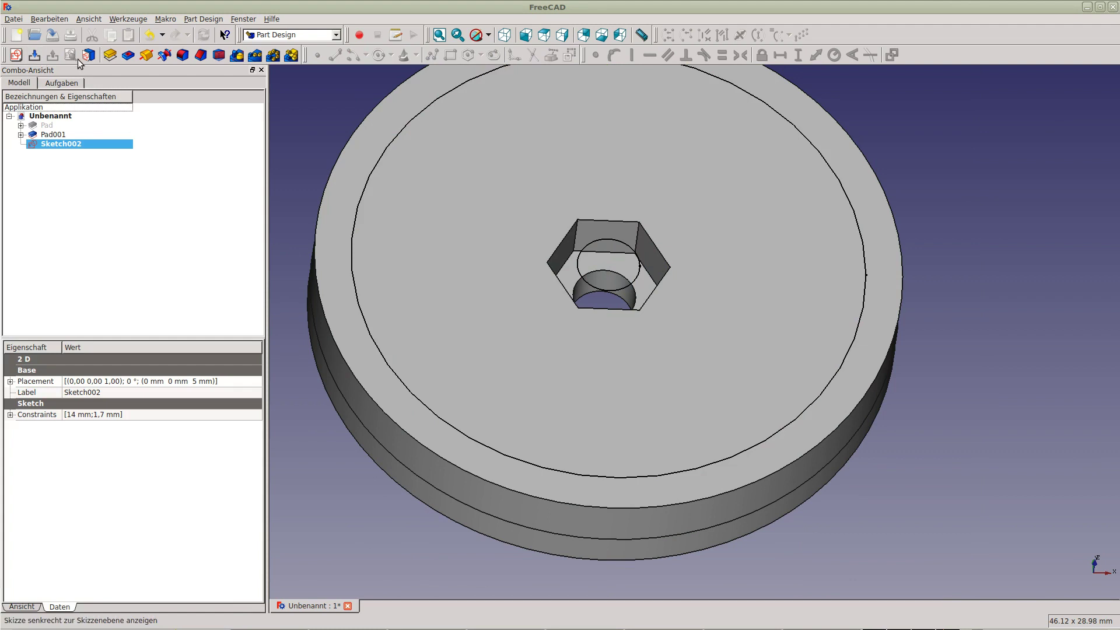
Pad Sketch002 10 mm into a cylinder and start a chamfer on its top outer edge
{"action": "left_click", "coordinate": [109, 55]}
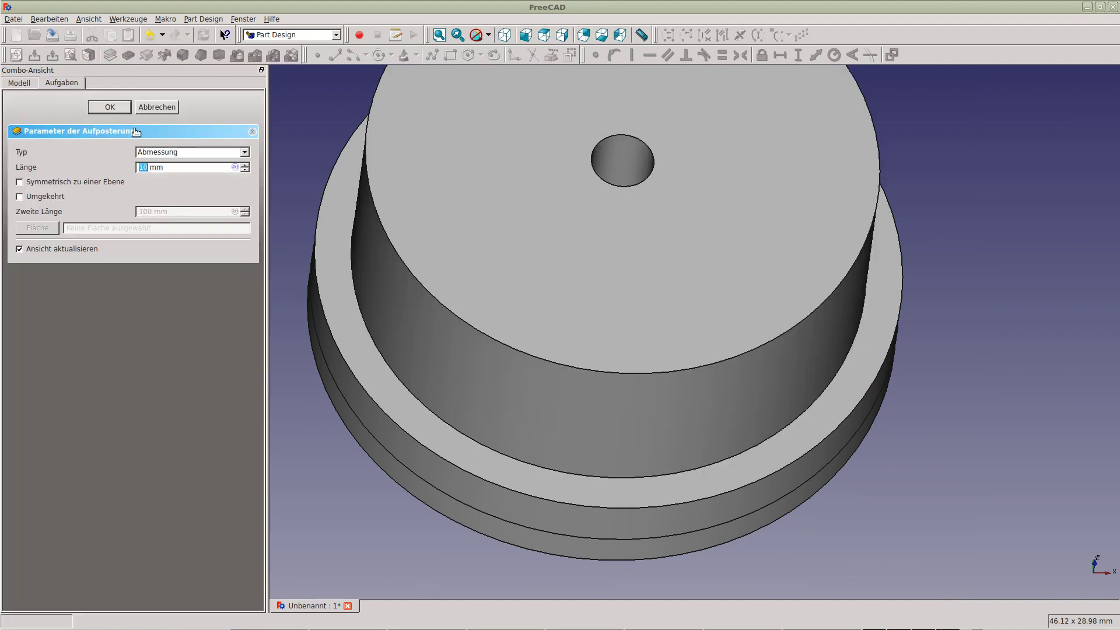
{"action": "left_click", "coordinate": [109, 108]}
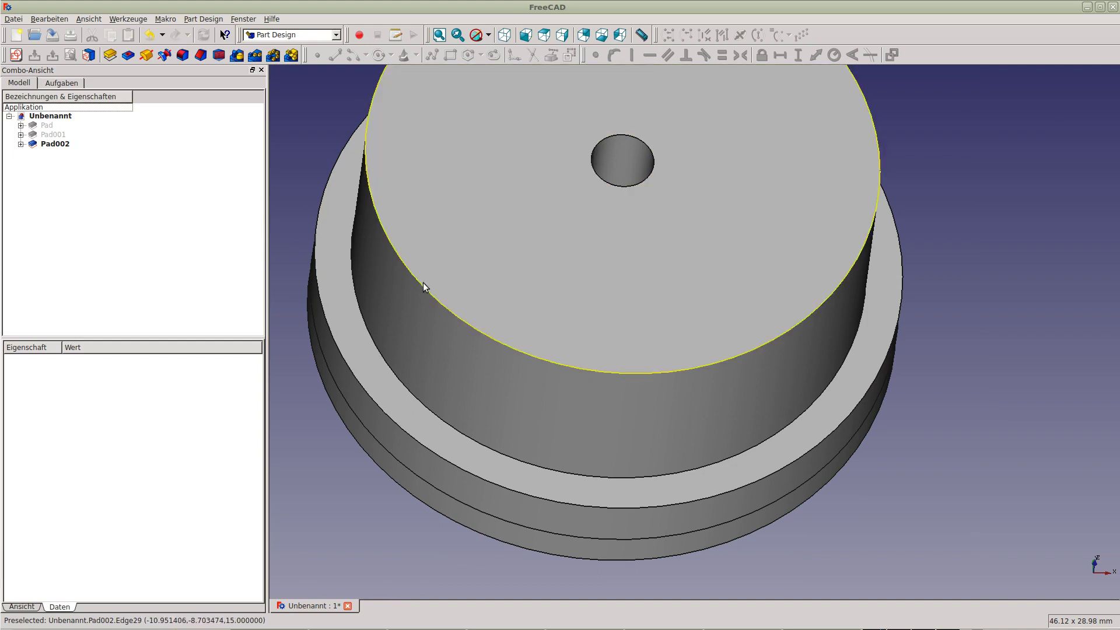
{"action": "left_click", "coordinate": [423, 289]}
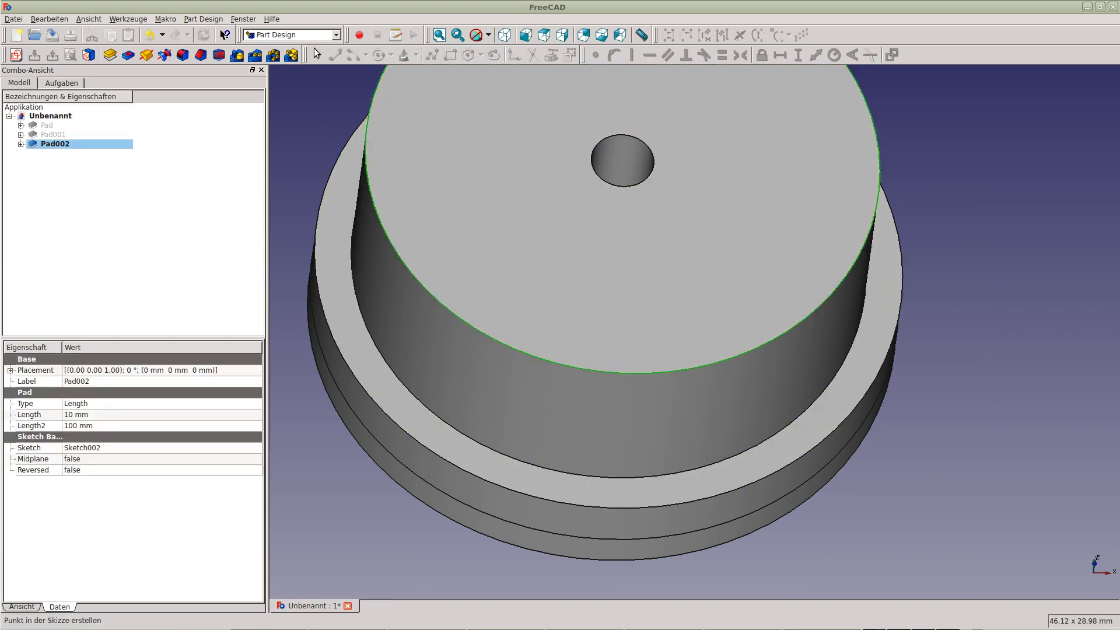
{"action": "left_click", "coordinate": [201, 55]}
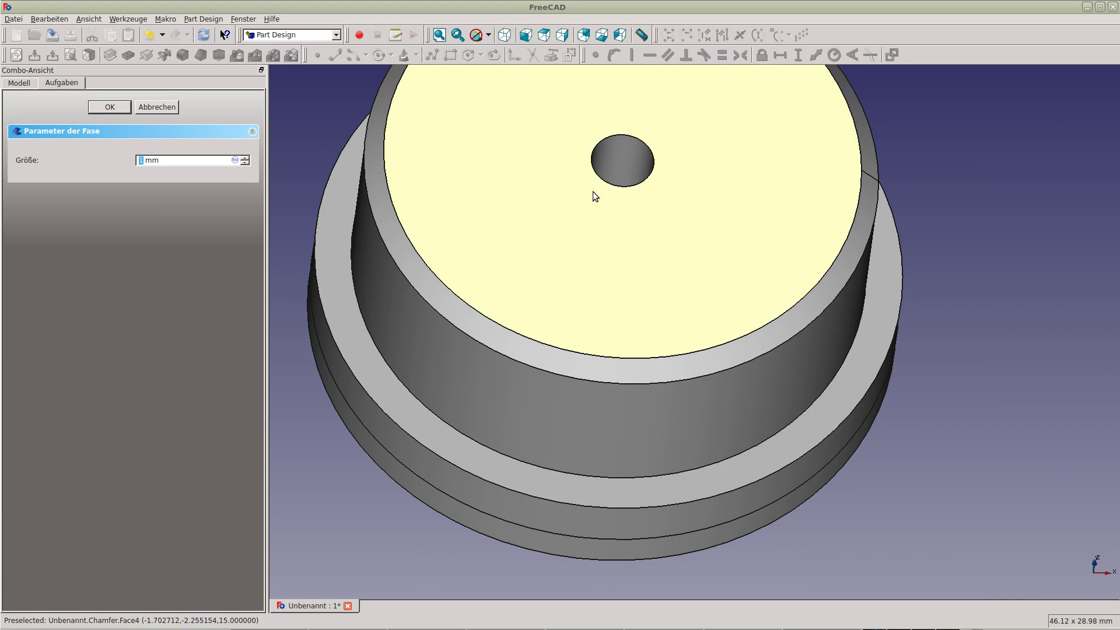
Apply 1 mm chamfers to the cylinder's top outer edge and the centre hole's rim
{"action": "left_click", "coordinate": [607, 180]}
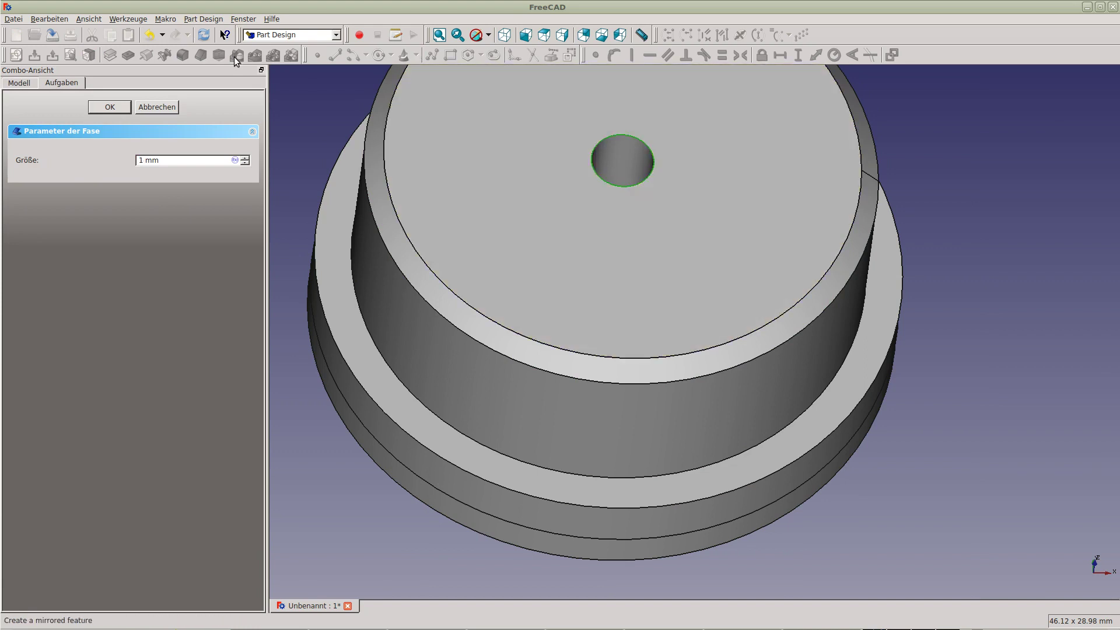
{"action": "left_click", "coordinate": [111, 108]}
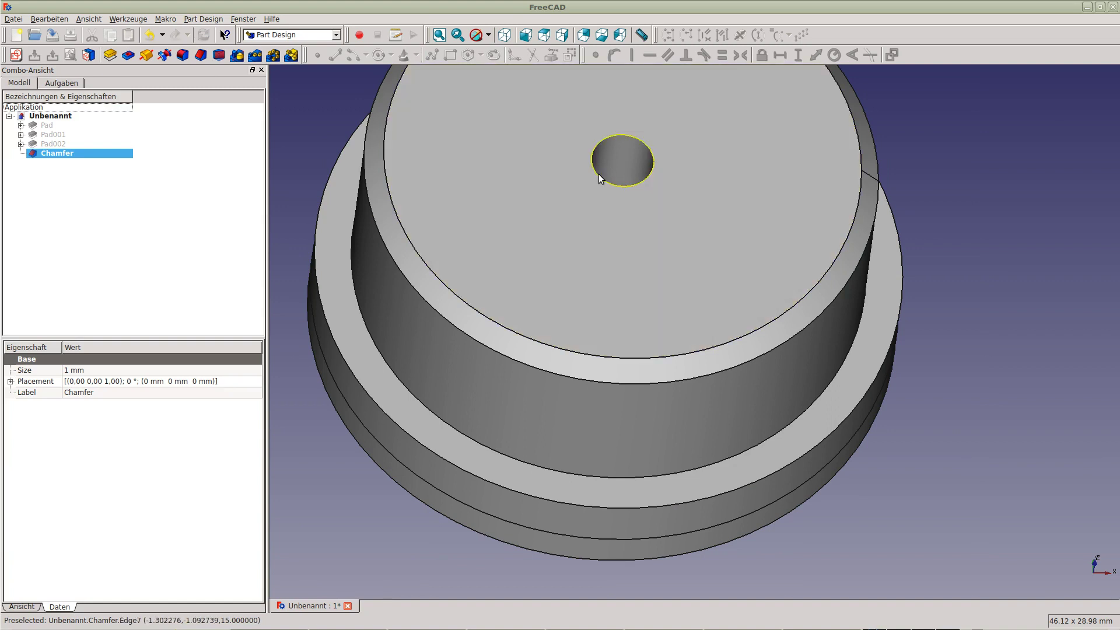
{"action": "left_click", "coordinate": [598, 175]}
{"action": "left_click", "coordinate": [600, 181]}
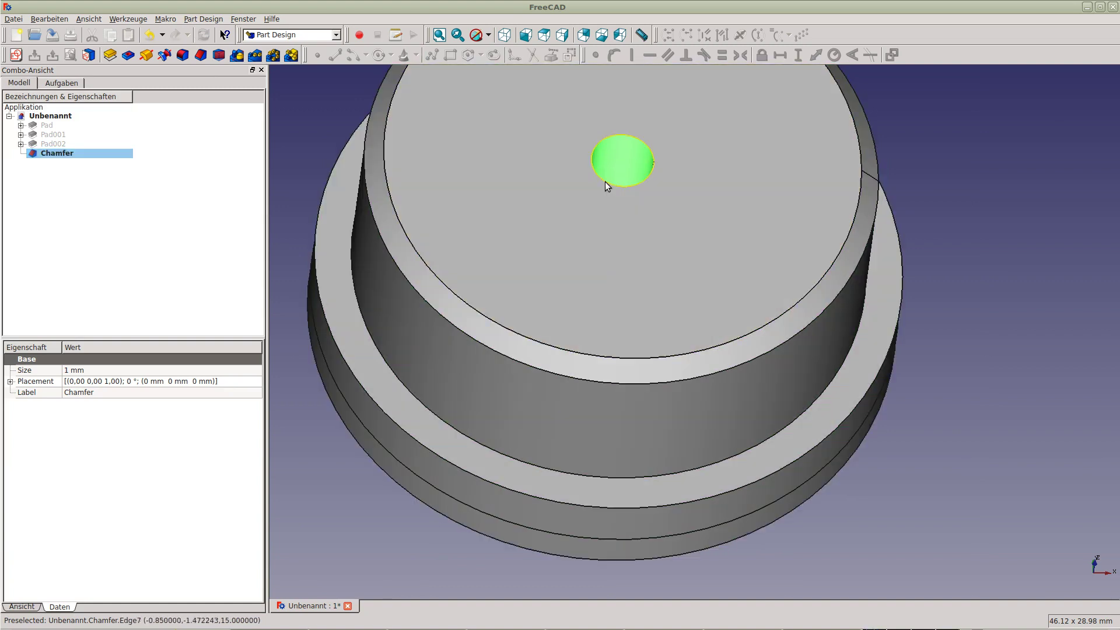
{"action": "left_click", "coordinate": [604, 181]}
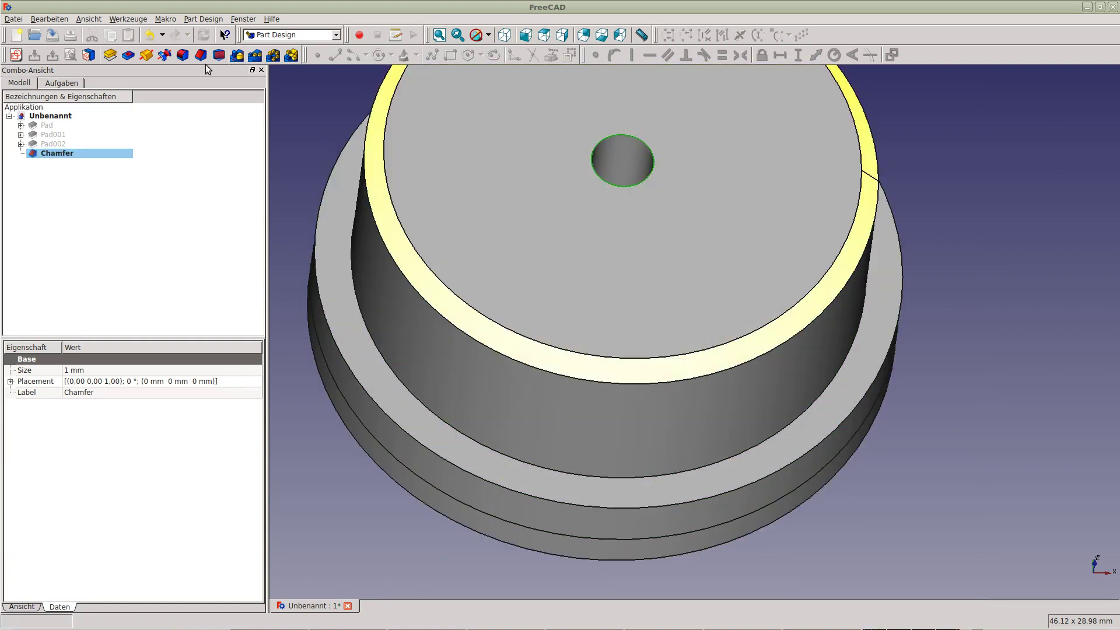
{"action": "left_click", "coordinate": [203, 56]}
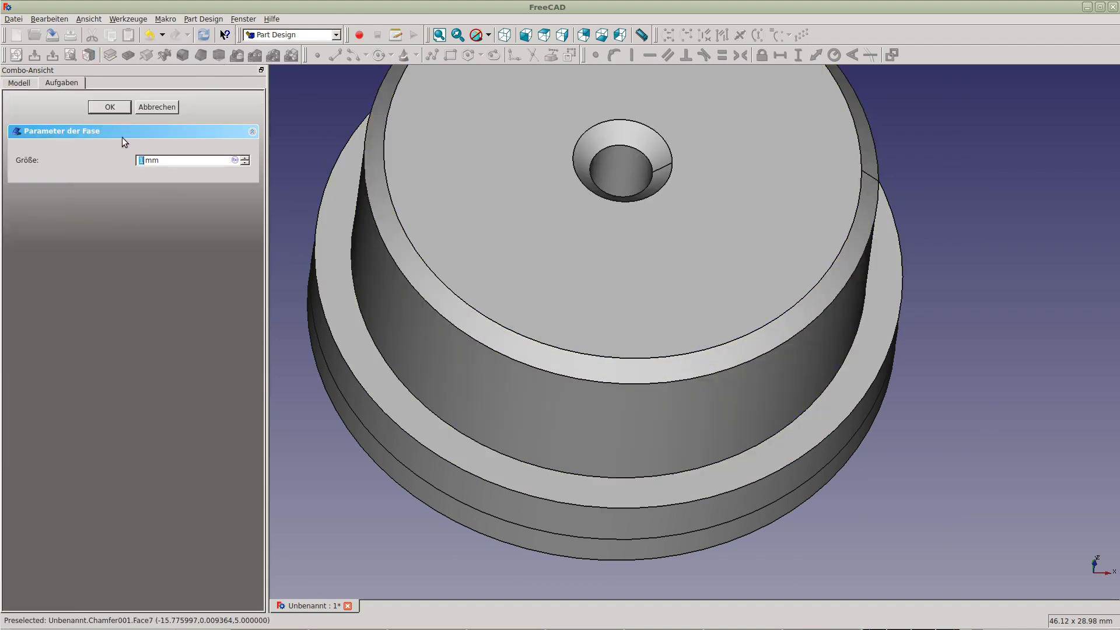
{"action": "left_click", "coordinate": [111, 107]}
{"action": "scroll", "coordinate": [578, 240], "scroll_direction": "down", "scroll_amount": 5}
{"action": "mouse_move", "coordinate": [595, 242]}
{"action": "middle_mouse_down"}
{"action": "mouse_move", "coordinate": [593, 202]}
{"action": "mouse_move", "coordinate": [570, 196]}
{"action": "mouse_move", "coordinate": [580, 220]}
{"action": "mouse_move", "coordinate": [582, 180]}
{"action": "mouse_move", "coordinate": [587, 221]}
{"action": "middle_mouse_up"}
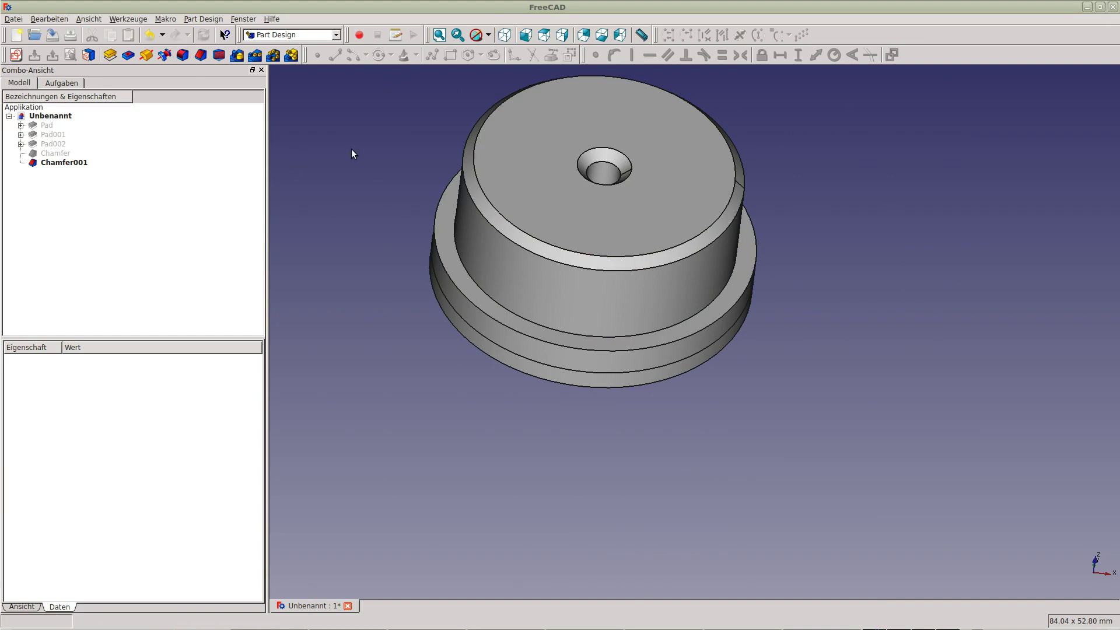
Inspect the nut's sides, then settle on a zoomed-in top view
{"action": "key", "text": "2"}
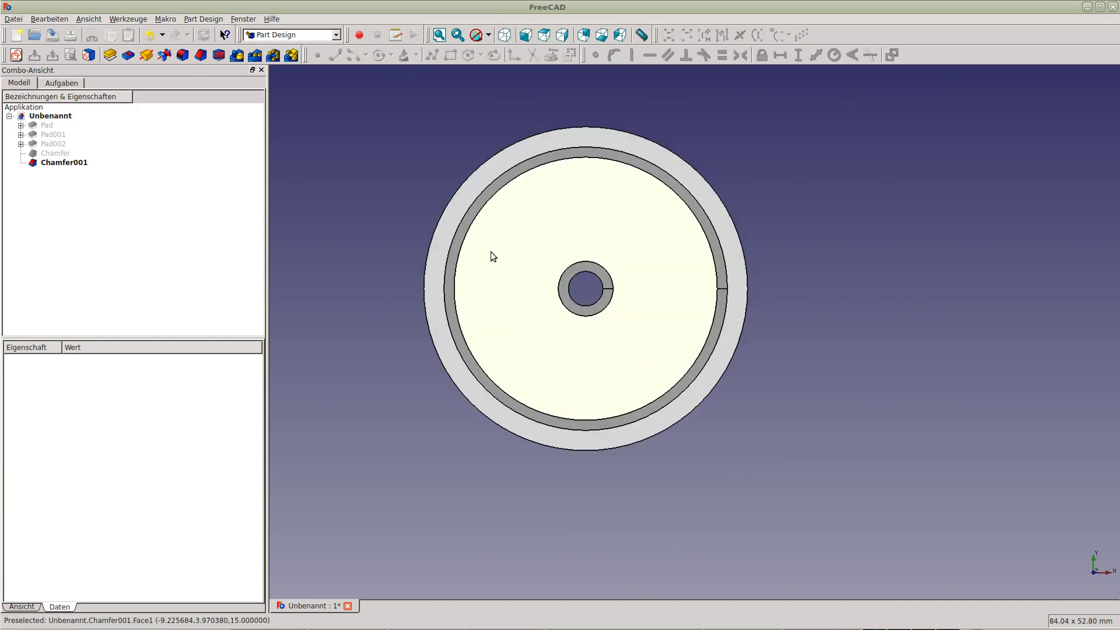
{"action": "scroll", "coordinate": [489, 251], "scroll_direction": "down", "scroll_amount": 3}
{"action": "scroll", "coordinate": [489, 251], "scroll_direction": "up", "scroll_amount": 5}
{"action": "scroll", "coordinate": [489, 251], "scroll_direction": "up", "scroll_amount": 1}
{"action": "middle_click_drag", "start_coordinate": [585, 288], "coordinate": [590, 248]}
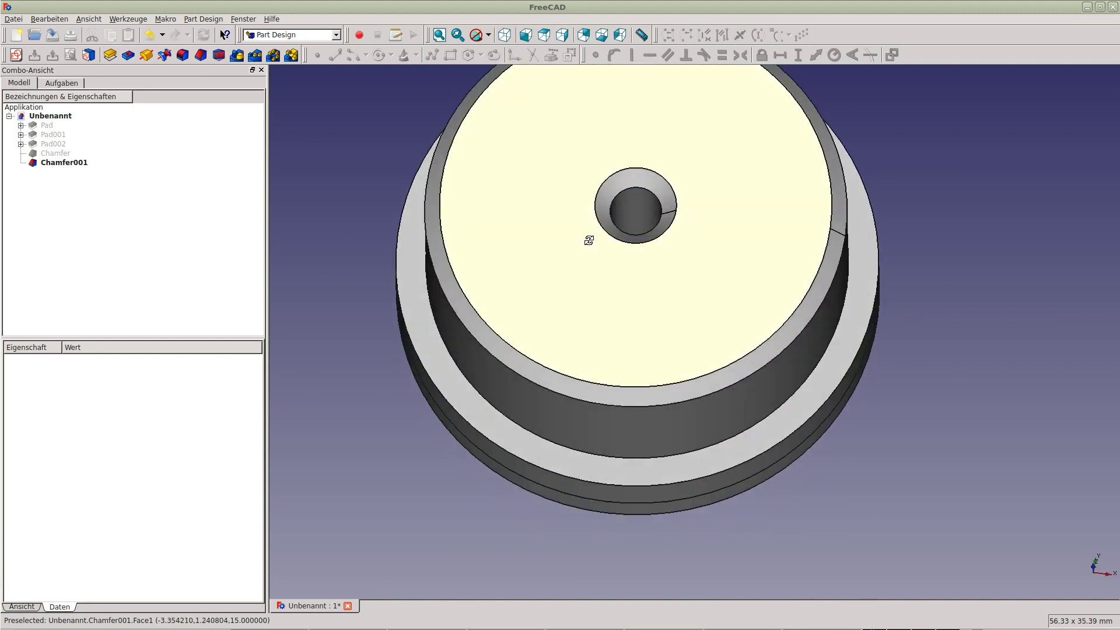
{"action": "key", "text": "2"}
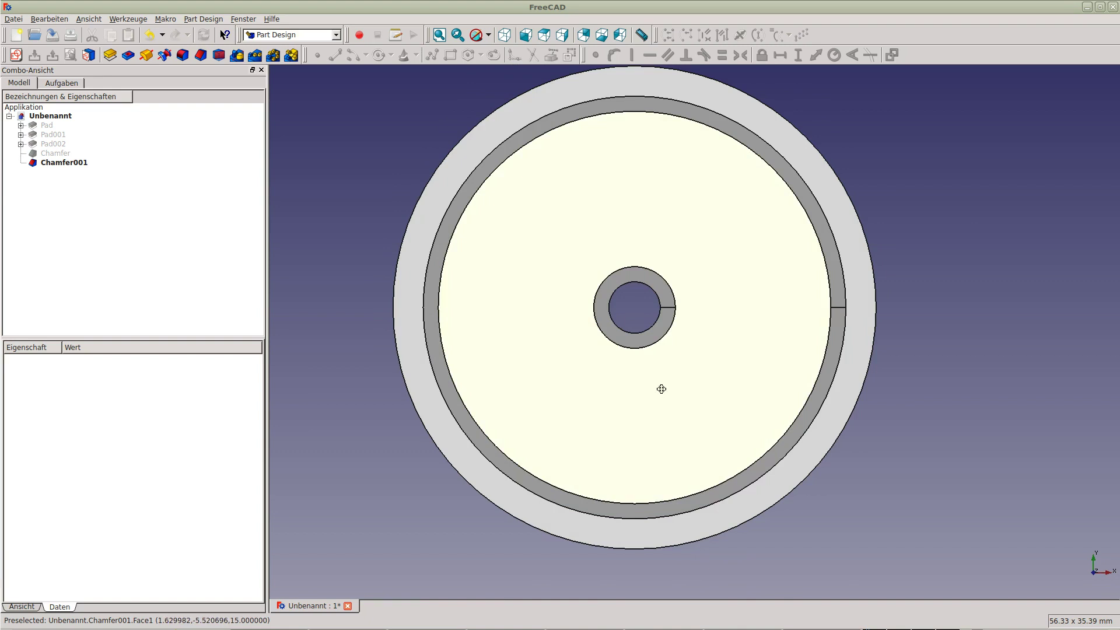
{"action": "middle_click_drag", "start_coordinate": [660, 387], "coordinate": [649, 320]}
{"action": "scroll", "coordinate": [650, 320], "scroll_direction": "up", "scroll_amount": 2}
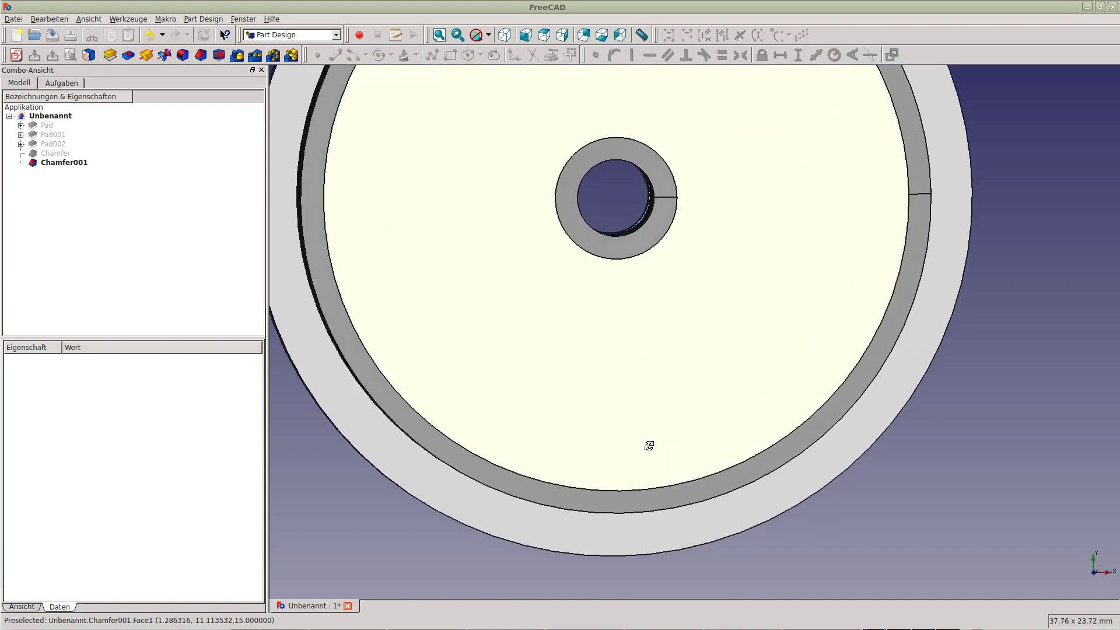
{"action": "middle_click_drag", "start_coordinate": [632, 448], "coordinate": [645, 439]}
{"action": "key", "text": "2"}
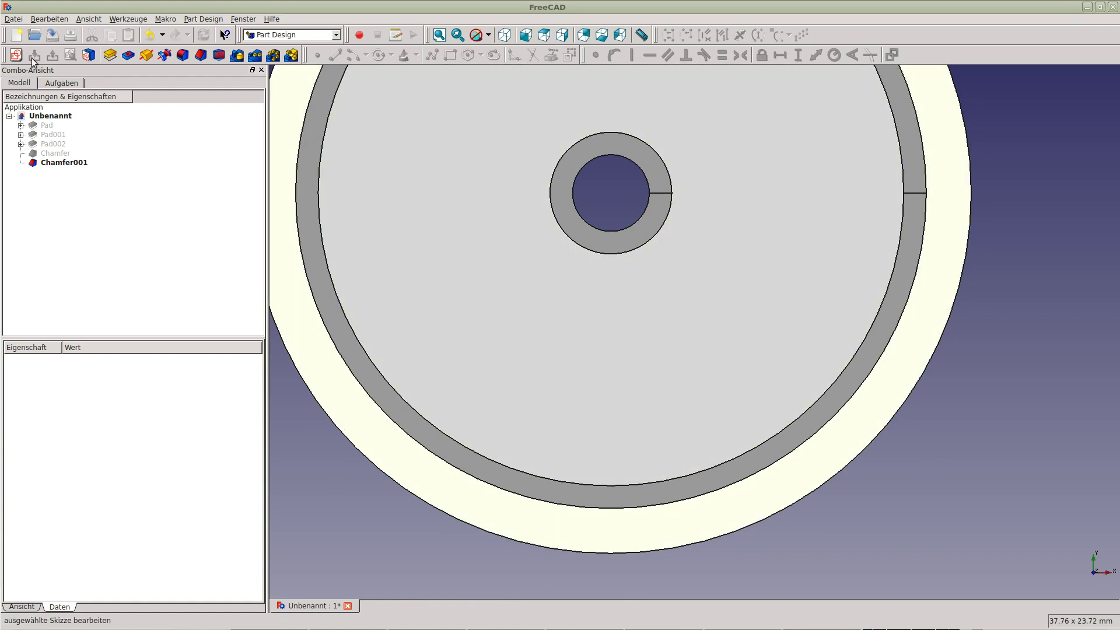
Start a new sketch on the XY plane with a 15 mm offset, framing the rings
{"action": "left_click", "coordinate": [17, 55]}
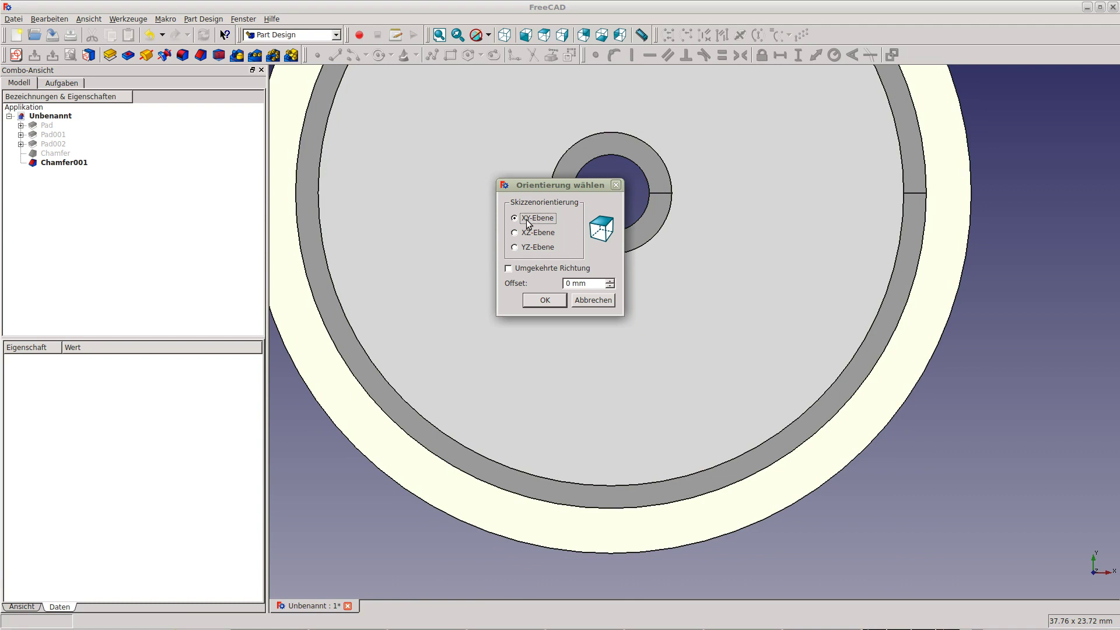
{"action": "left_click", "coordinate": [573, 285]}
{"action": "type", "text": "15"}
{"action": "left_click", "coordinate": [545, 300]}
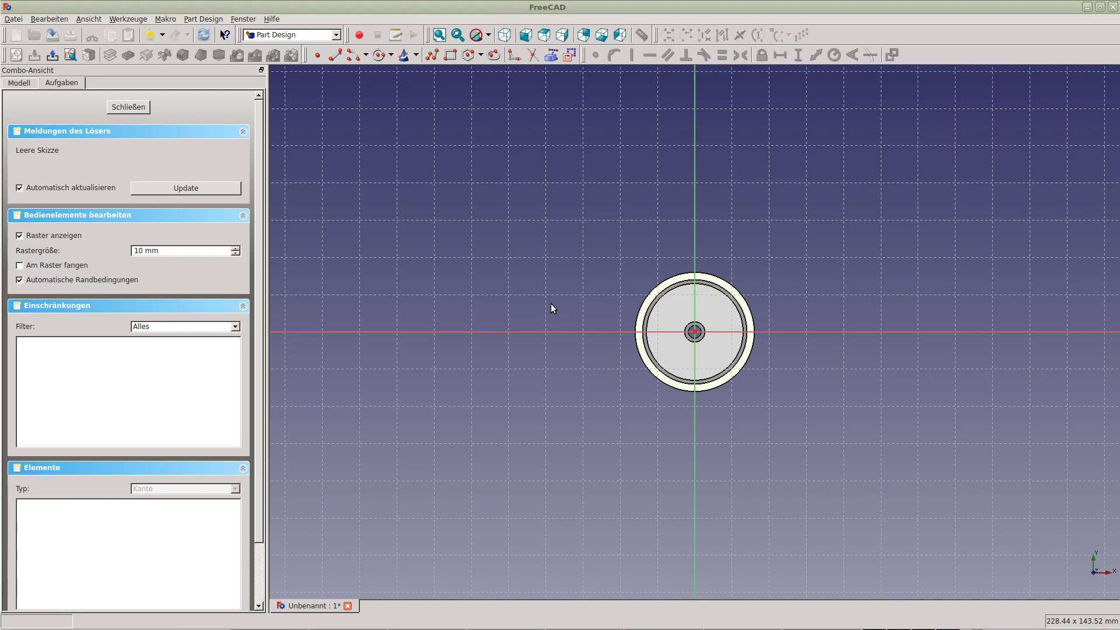
{"action": "scroll", "coordinate": [762, 467], "scroll_direction": "up", "scroll_amount": 3}
{"action": "scroll", "coordinate": [752, 464], "scroll_direction": "up", "scroll_amount": 2}
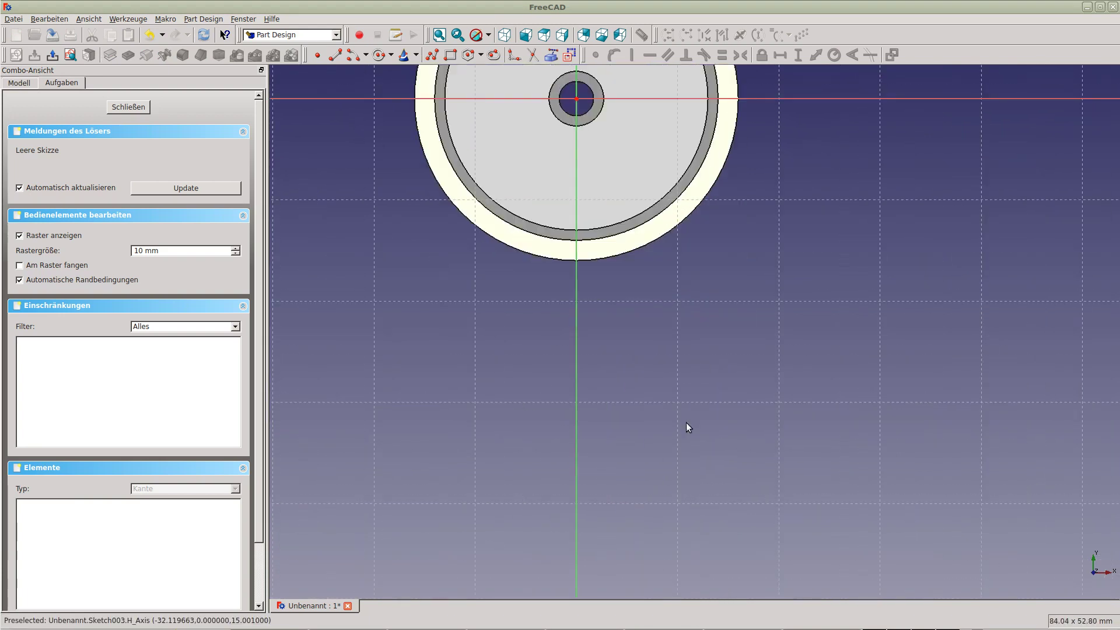
{"action": "middle_click_drag", "start_coordinate": [623, 387], "coordinate": [655, 494]}
{"action": "scroll", "coordinate": [663, 467], "scroll_direction": "up", "scroll_amount": 2}
{"action": "scroll", "coordinate": [663, 465], "scroll_direction": "up", "scroll_amount": 1}
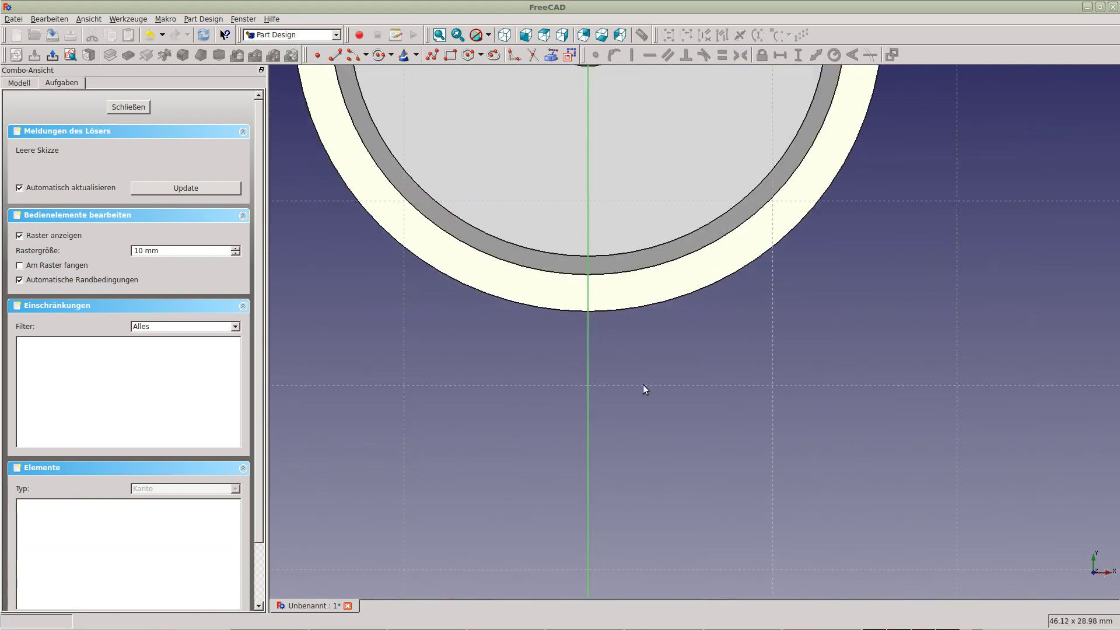
{"action": "middle_click_drag", "start_coordinate": [643, 386], "coordinate": [717, 506]}
{"action": "scroll", "coordinate": [718, 497], "scroll_direction": "up", "scroll_amount": 1}
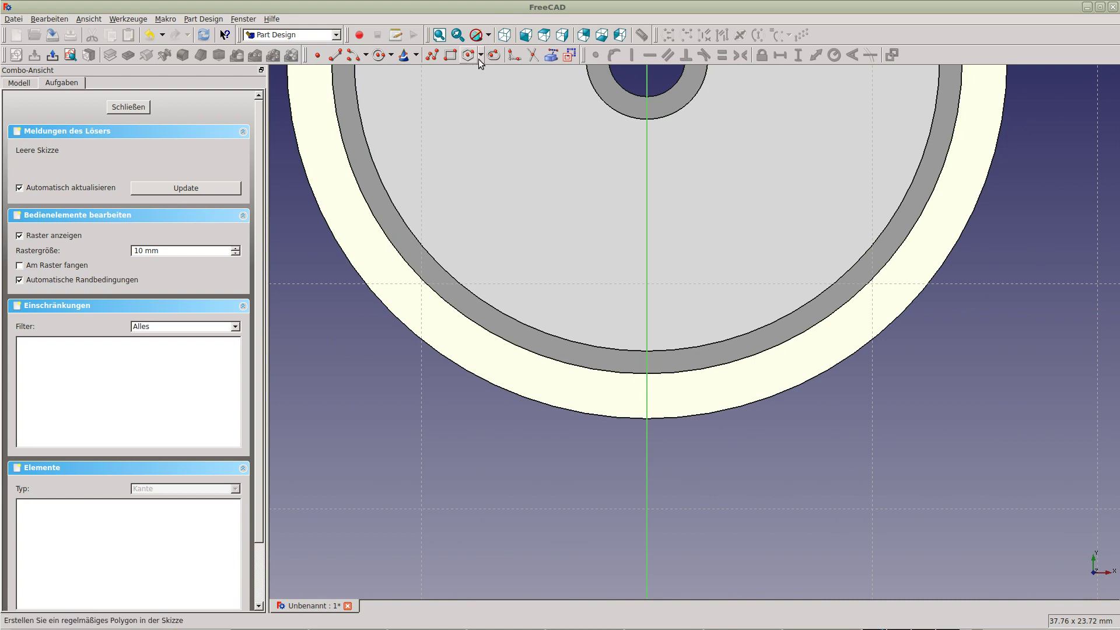
Draw a closed four-line polyline trapezoid across the outer rings
{"action": "left_click", "coordinate": [432, 55]}
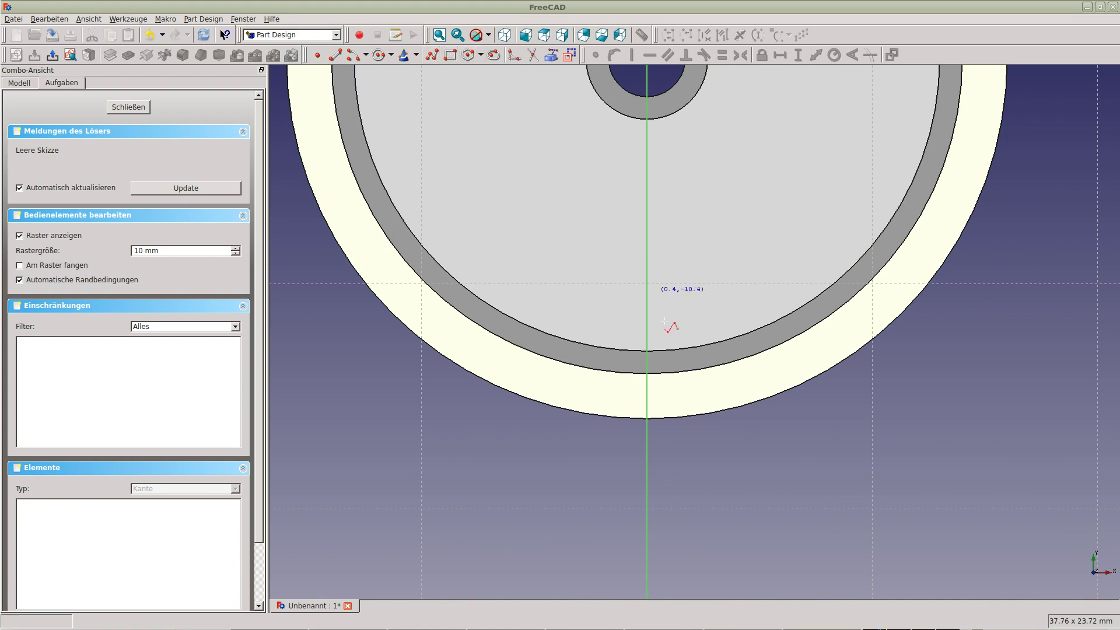
{"action": "left_click", "coordinate": [623, 338]}
{"action": "left_click", "coordinate": [661, 323]}
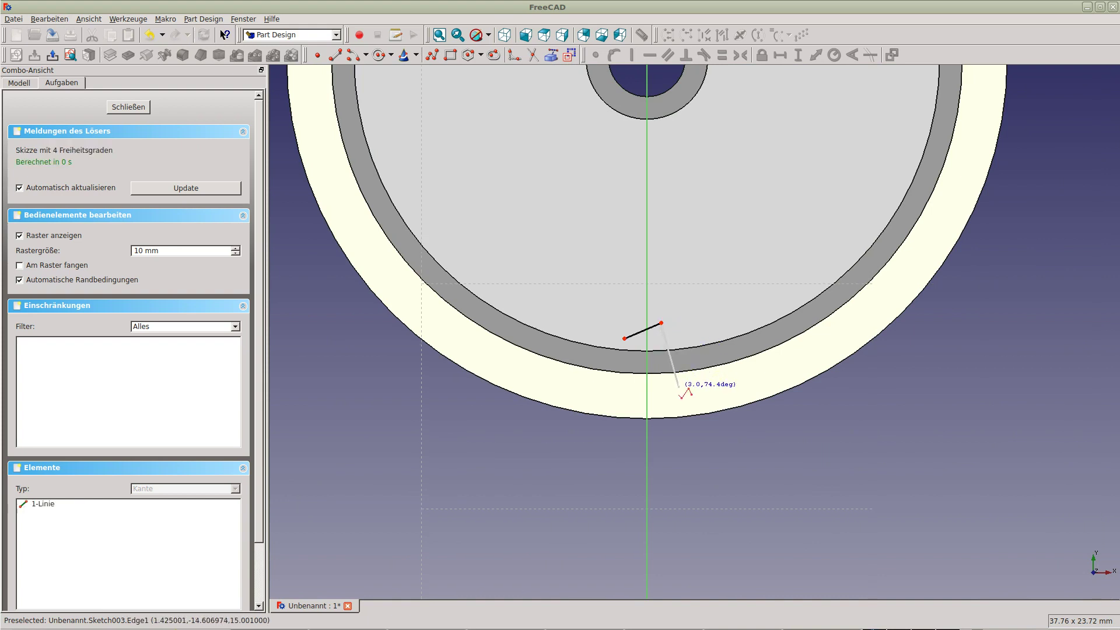
{"action": "left_click", "coordinate": [679, 387]}
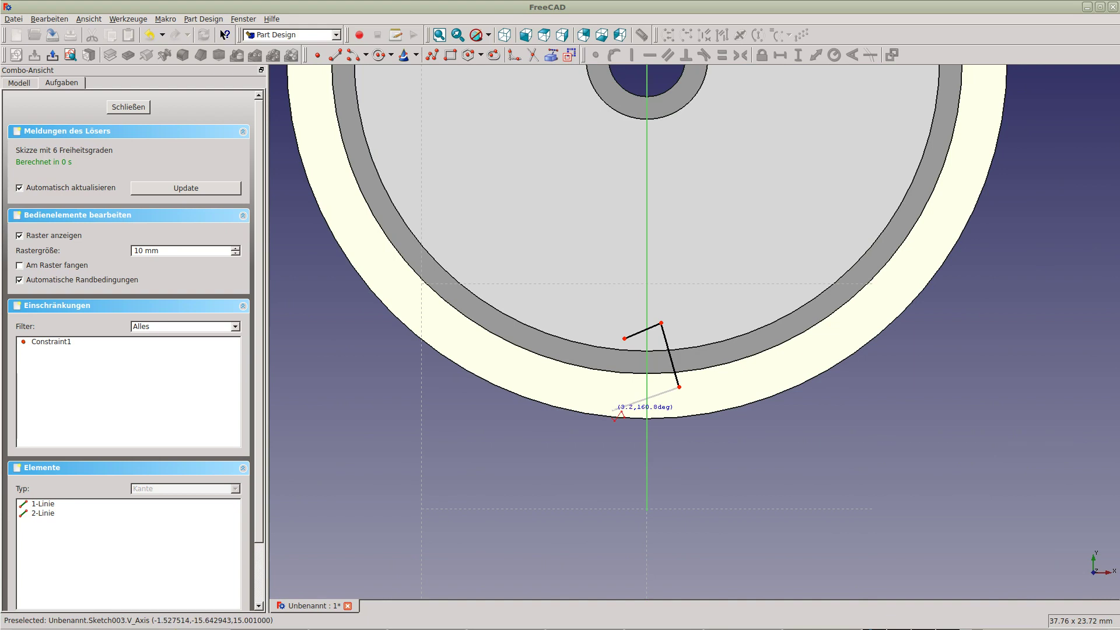
{"action": "left_click", "coordinate": [611, 410]}
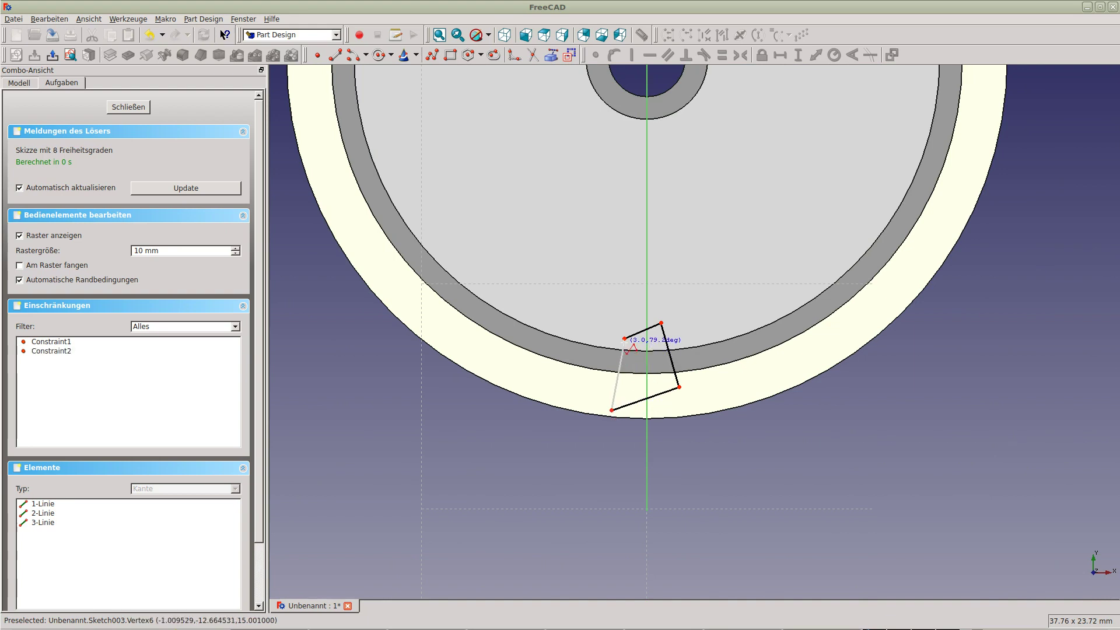
{"action": "left_click", "coordinate": [625, 338]}
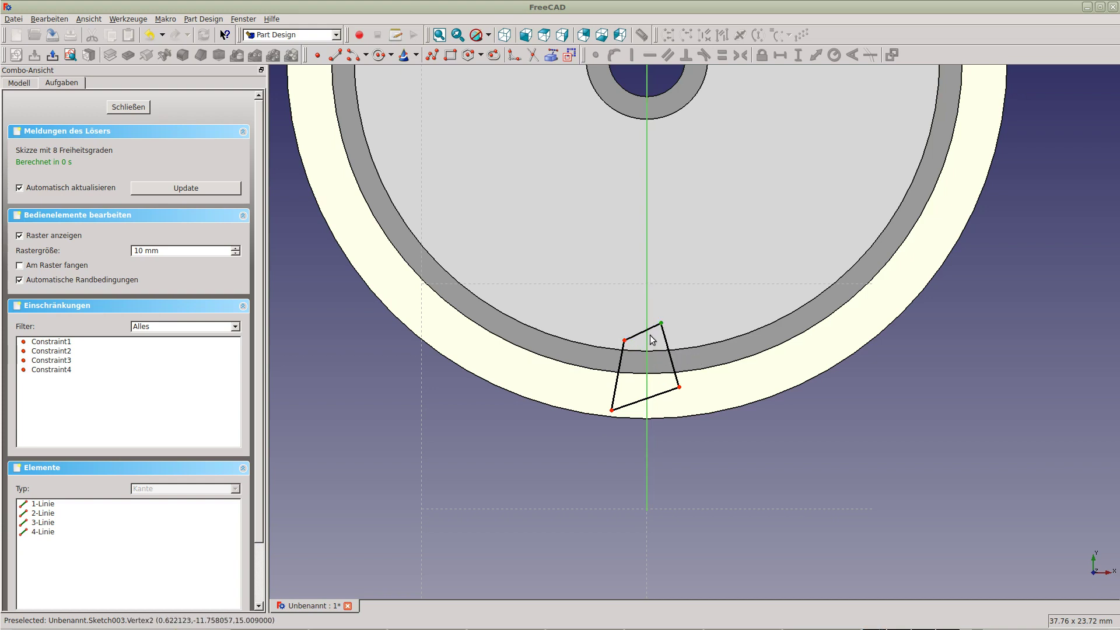
Make the top and bottom corner pairs symmetric about the vertical axis
{"action": "left_click", "coordinate": [625, 341]}
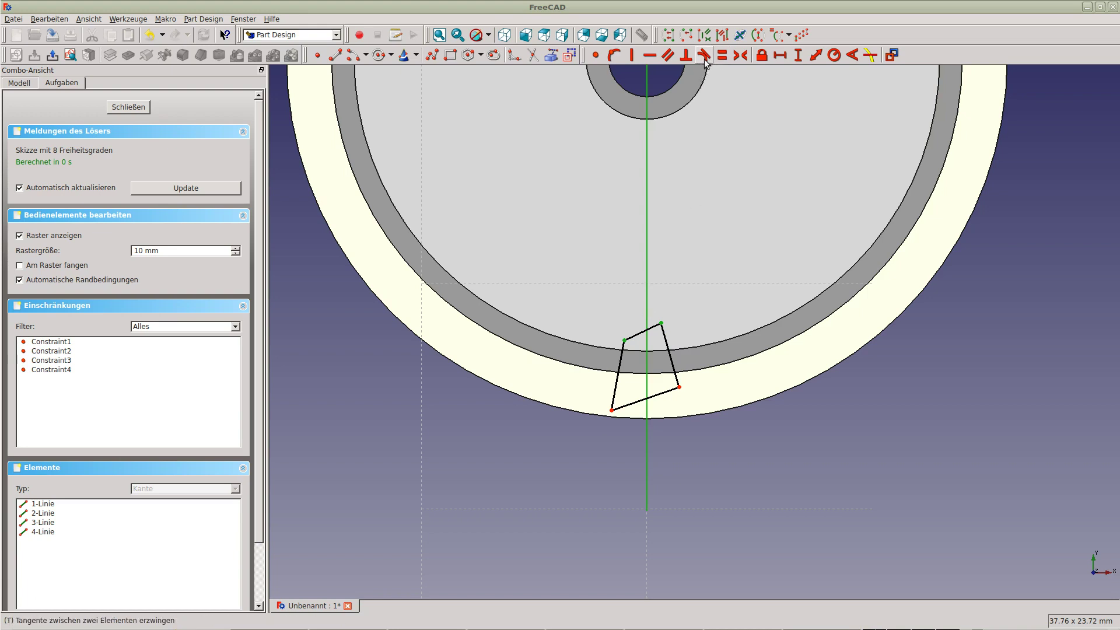
{"action": "left_click", "coordinate": [740, 54]}
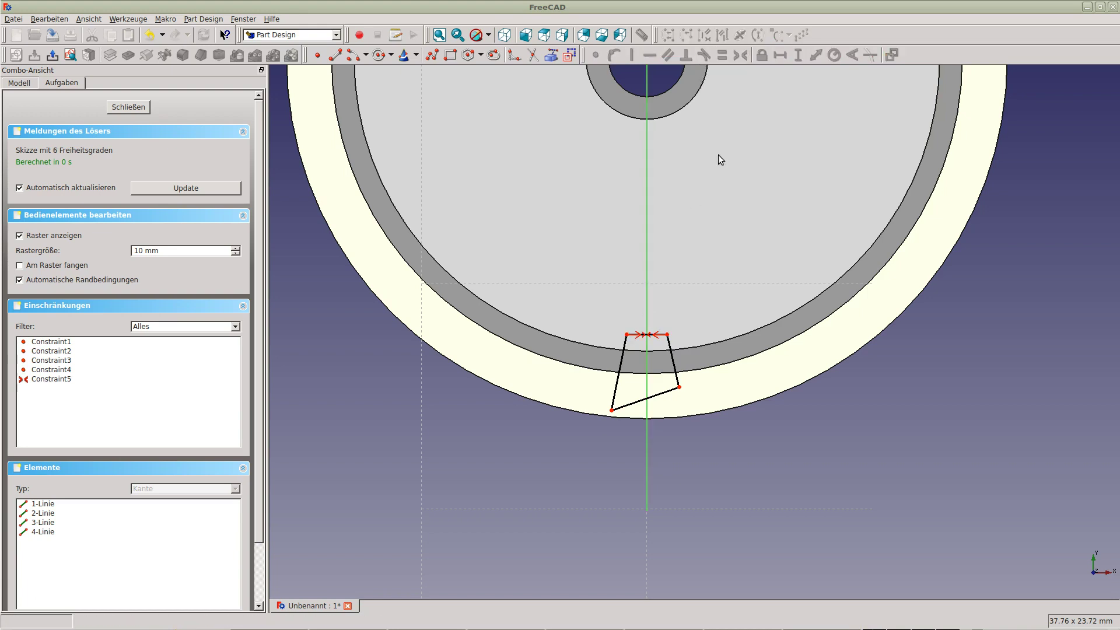
{"action": "left_click", "coordinate": [679, 388]}
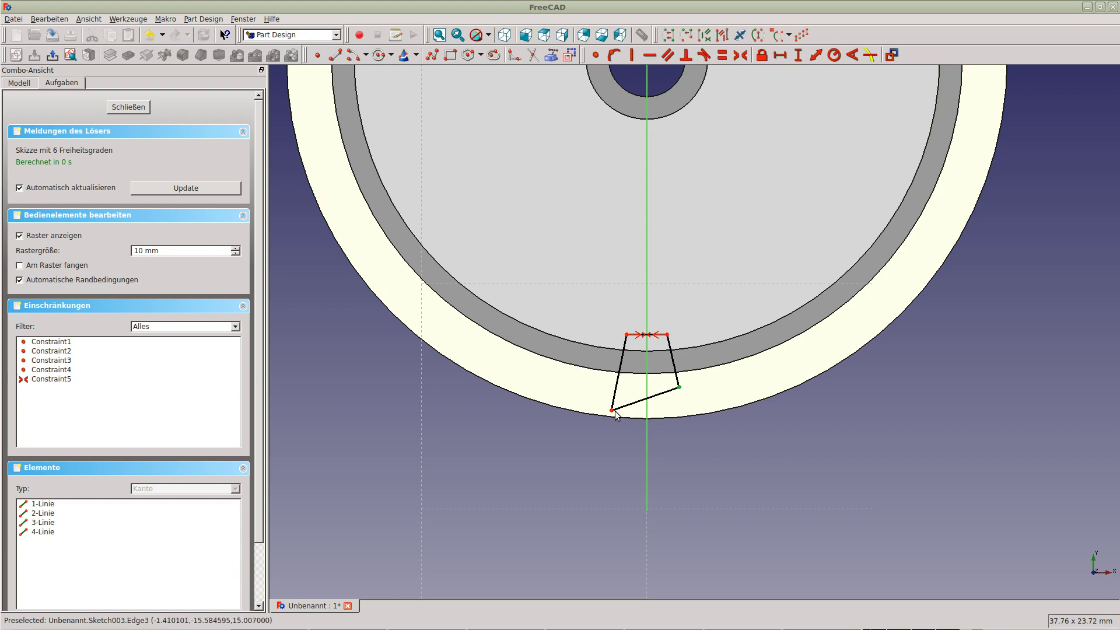
{"action": "left_click", "coordinate": [612, 412]}
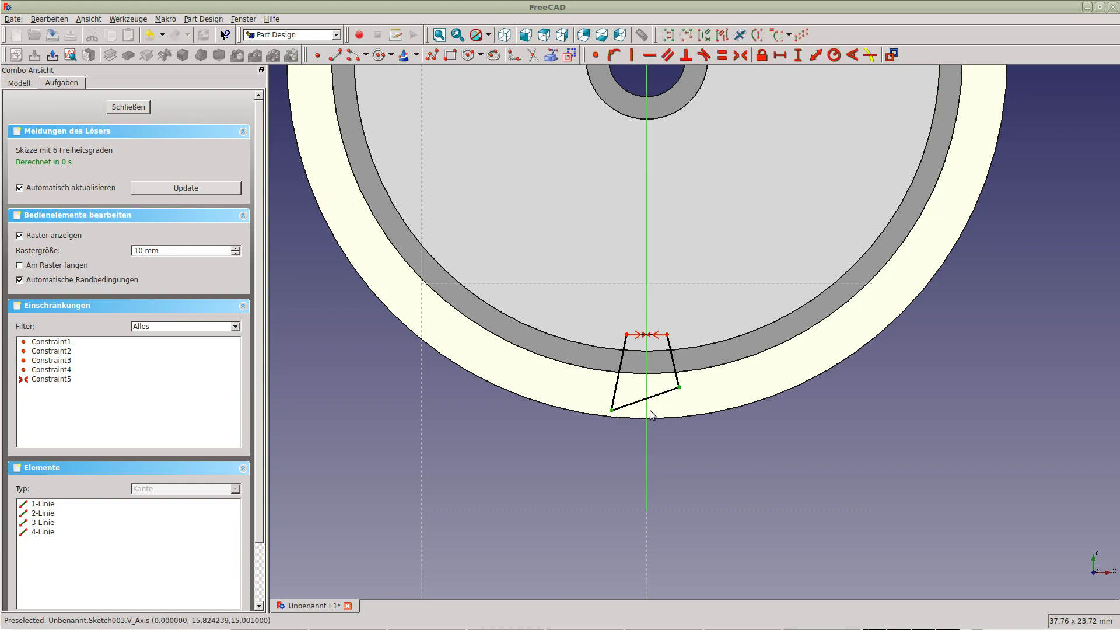
{"action": "left_click", "coordinate": [740, 56]}
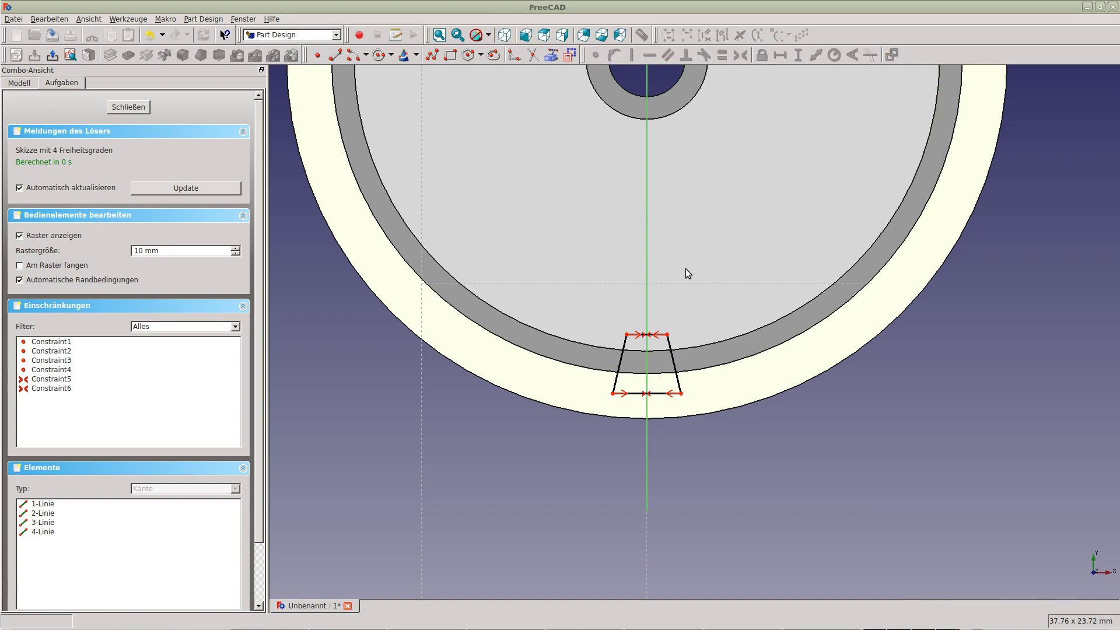
Drag the top edge onto the dark ring and raise the bottom edge within the outer ring
{"action": "scroll", "coordinate": [675, 334], "scroll_direction": "up", "scroll_amount": 3}
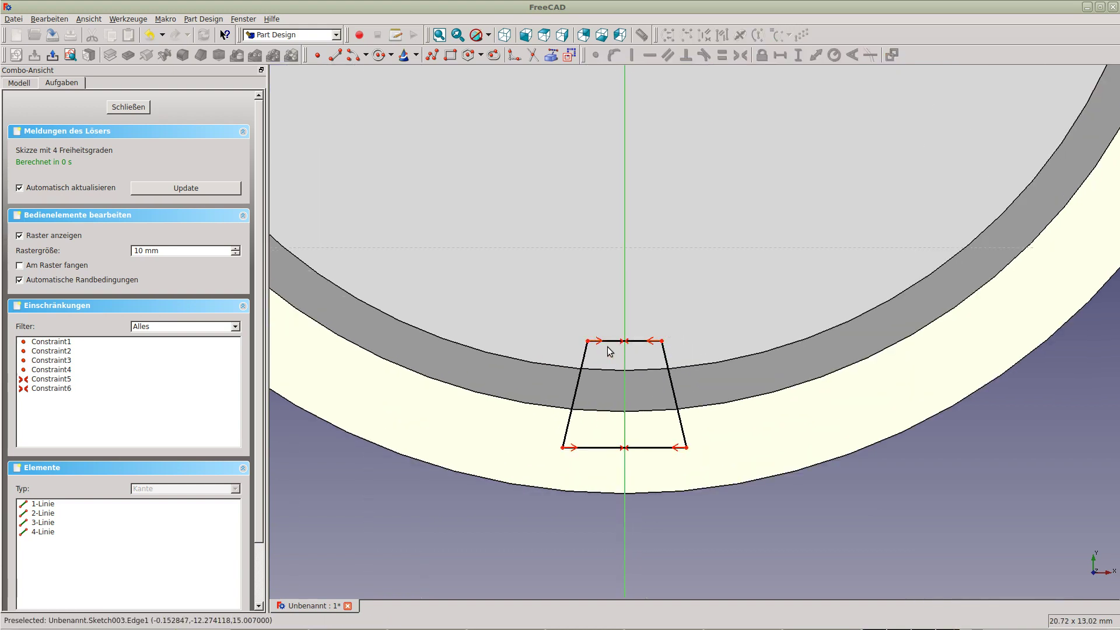
{"action": "left_click_drag", "start_coordinate": [618, 349], "coordinate": [620, 364]}
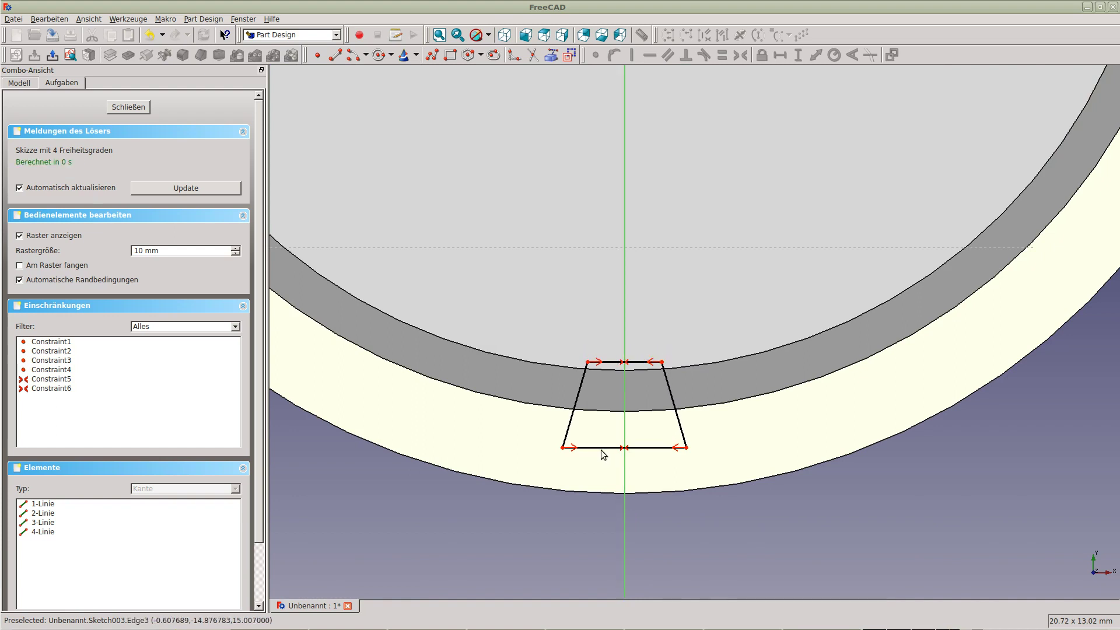
{"action": "left_click_drag", "start_coordinate": [604, 448], "coordinate": [607, 421]}
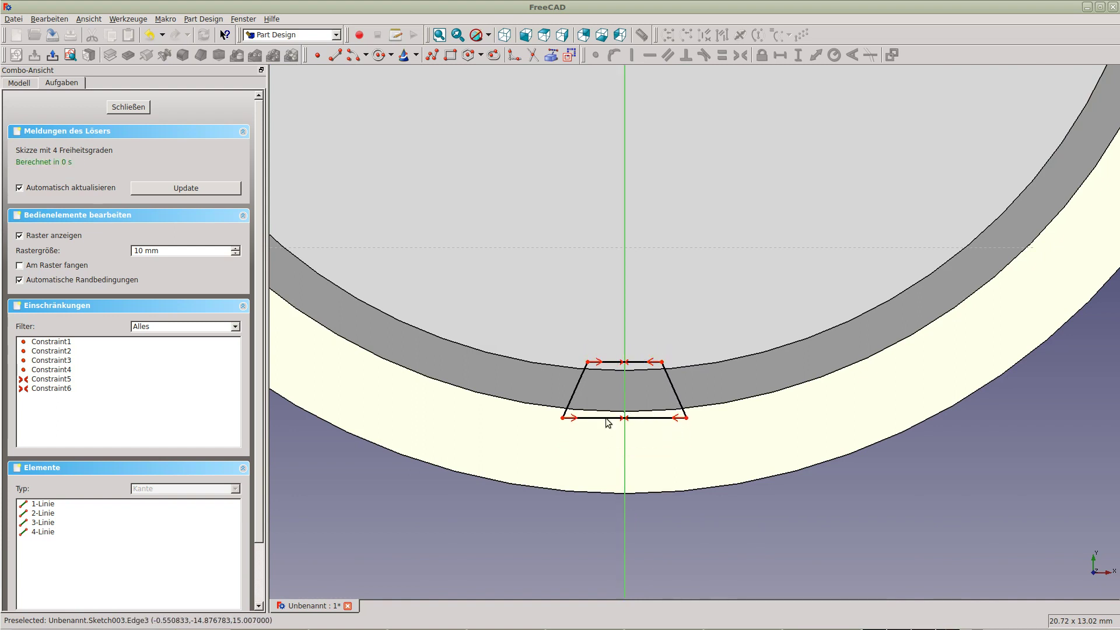
{"action": "left_click", "coordinate": [636, 363]}
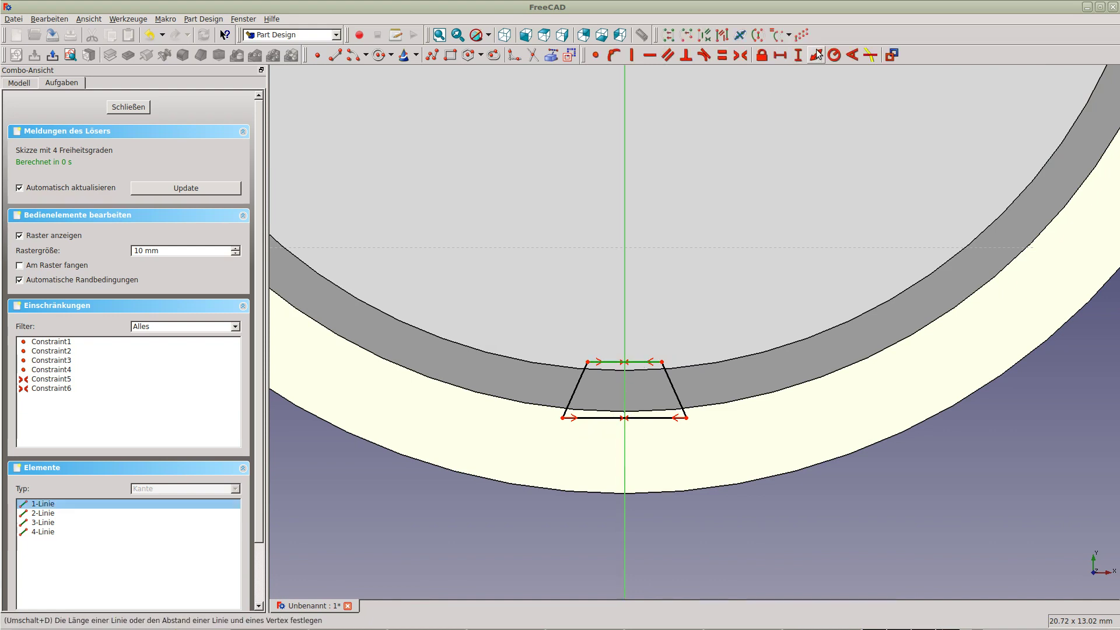
Constrain the trapezoid's top edge to 0.8 mm and bottom edge to 1 mm
{"action": "left_click", "coordinate": [816, 55]}
{"action": "type", "text": "0"}
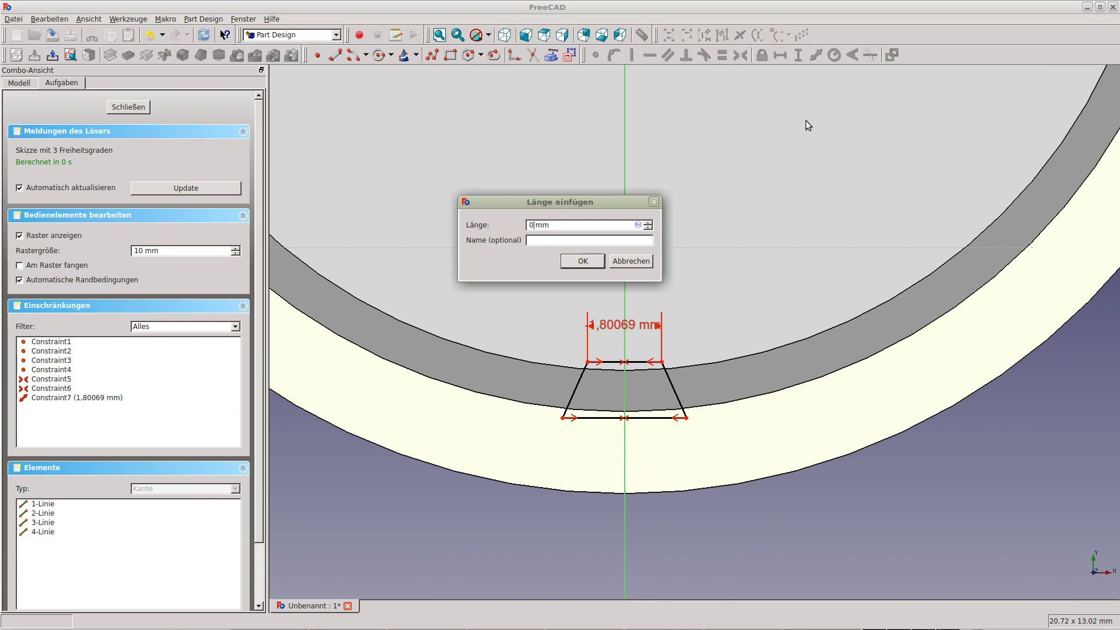
{"action": "type", "text": "8"}
{"action": "key", "text": "Return"}
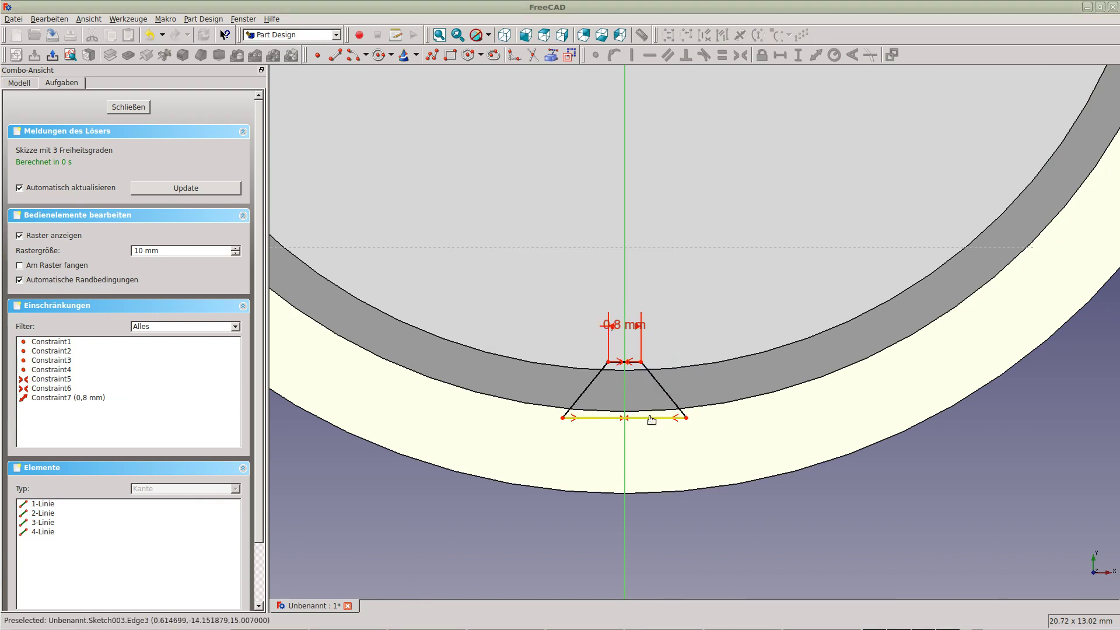
{"action": "left_click", "coordinate": [650, 419]}
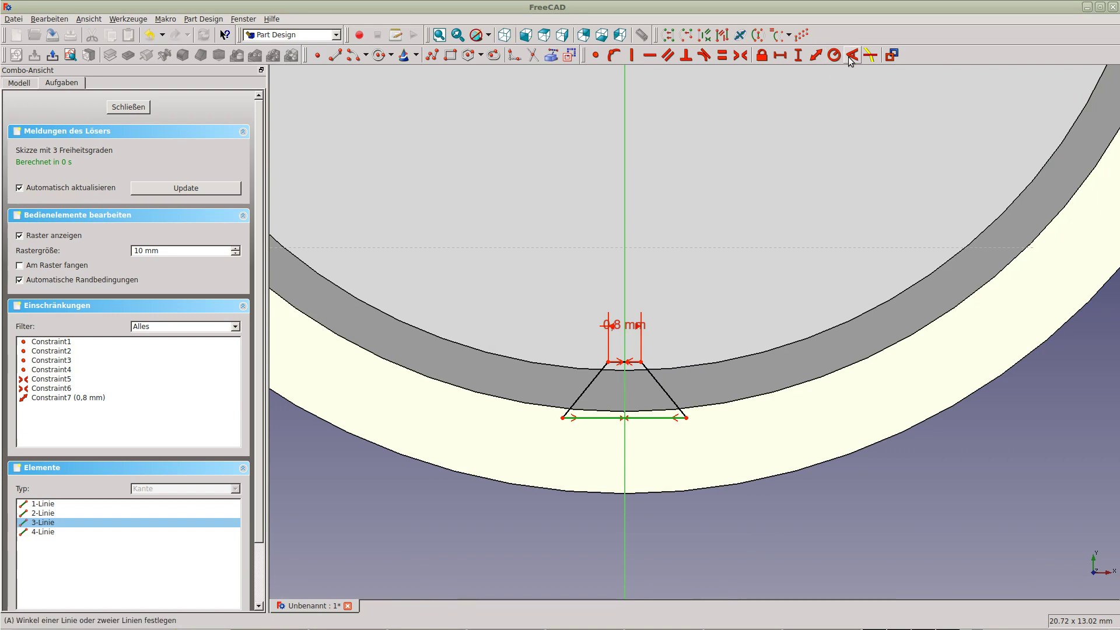
{"action": "left_click", "coordinate": [815, 56]}
{"action": "type", "text": "1"}
{"action": "key", "text": "Return"}
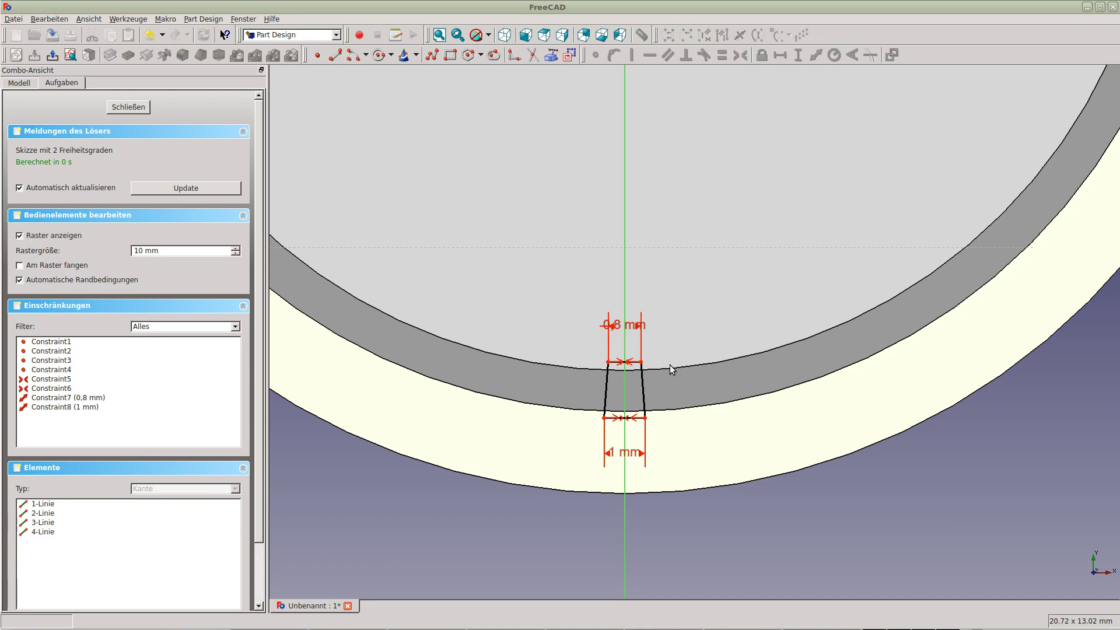
Change the top-width dimension from 0,8 mm to 0,7 mm
{"action": "scroll", "coordinate": [669, 368], "scroll_direction": "up", "scroll_amount": 1}
{"action": "scroll", "coordinate": [669, 367], "scroll_direction": "up", "scroll_amount": 1}
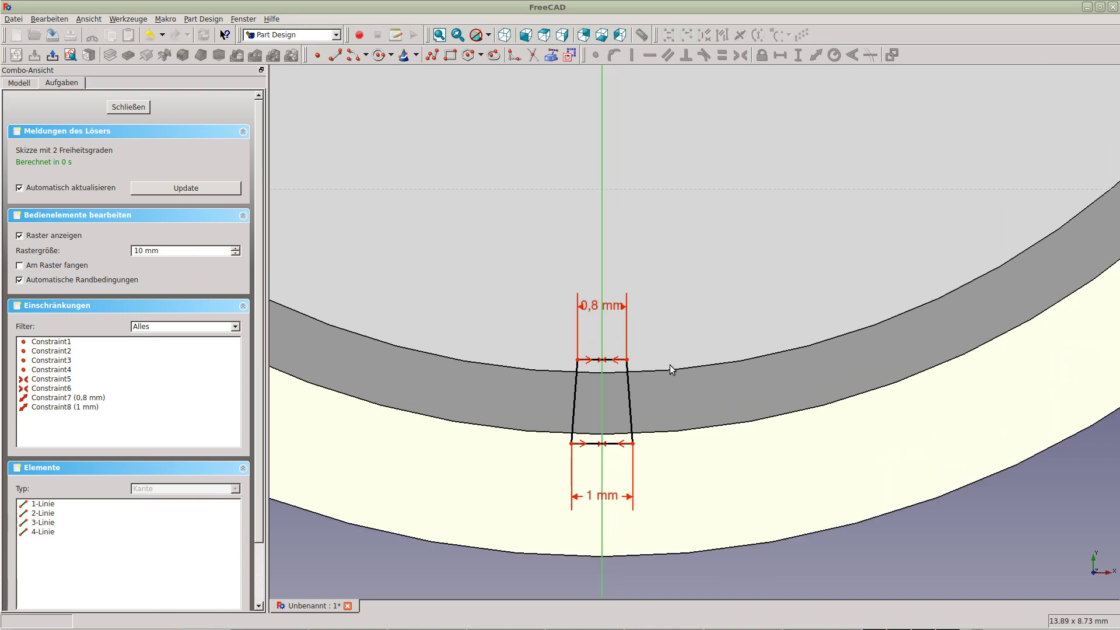
{"action": "left_click", "coordinate": [610, 362]}
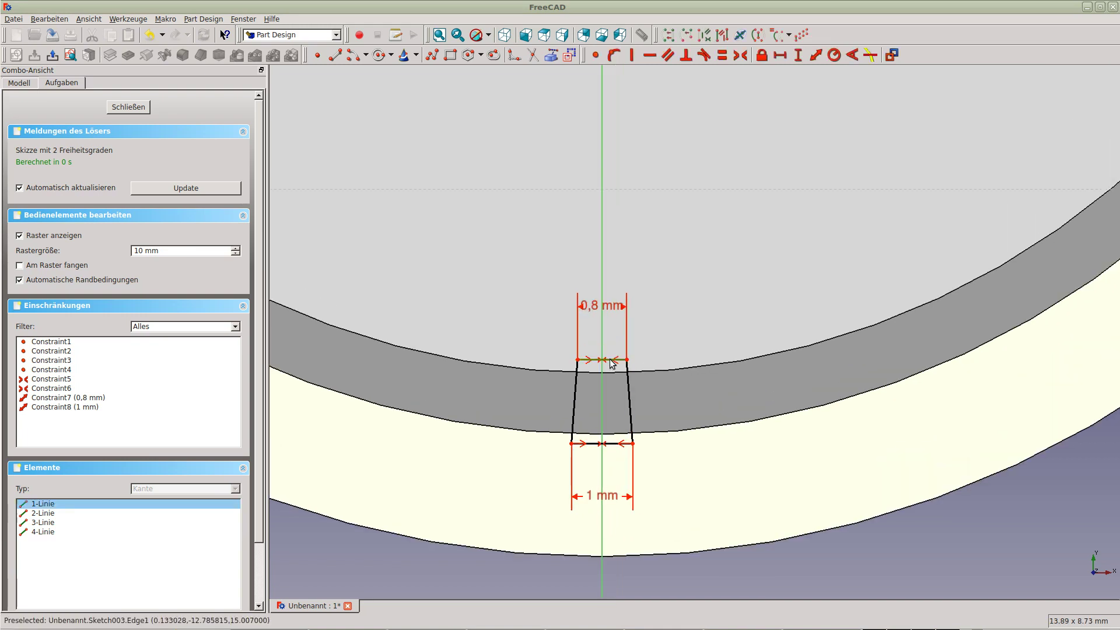
{"action": "left_click", "coordinate": [612, 306]}
{"action": "double_click", "coordinate": [611, 305]}
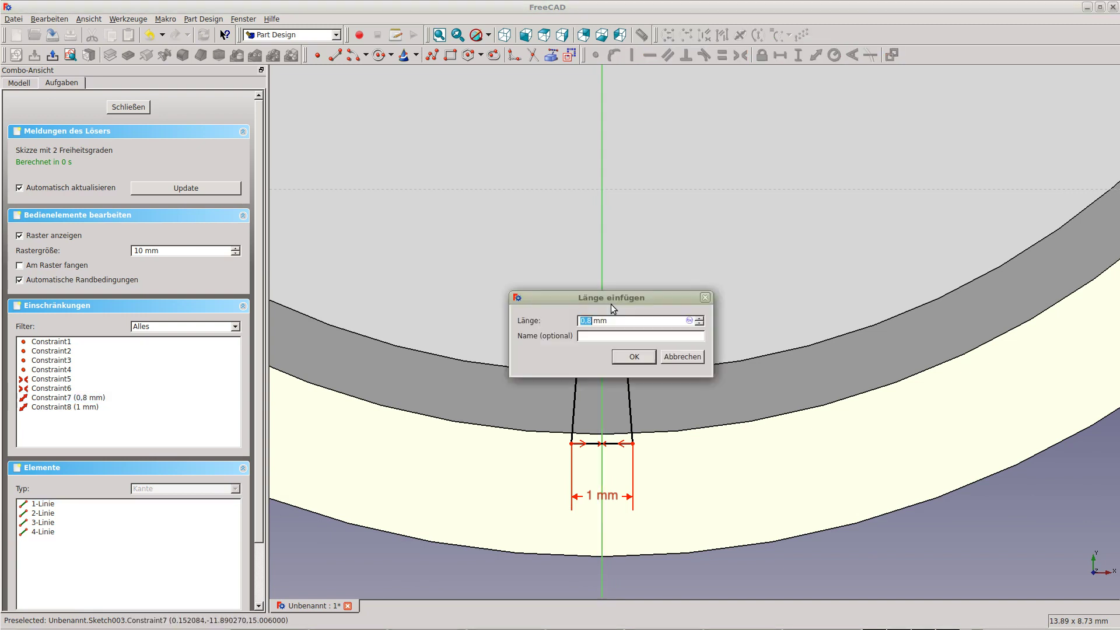
{"action": "type", "text": "7"}
{"action": "key", "text": "Return"}
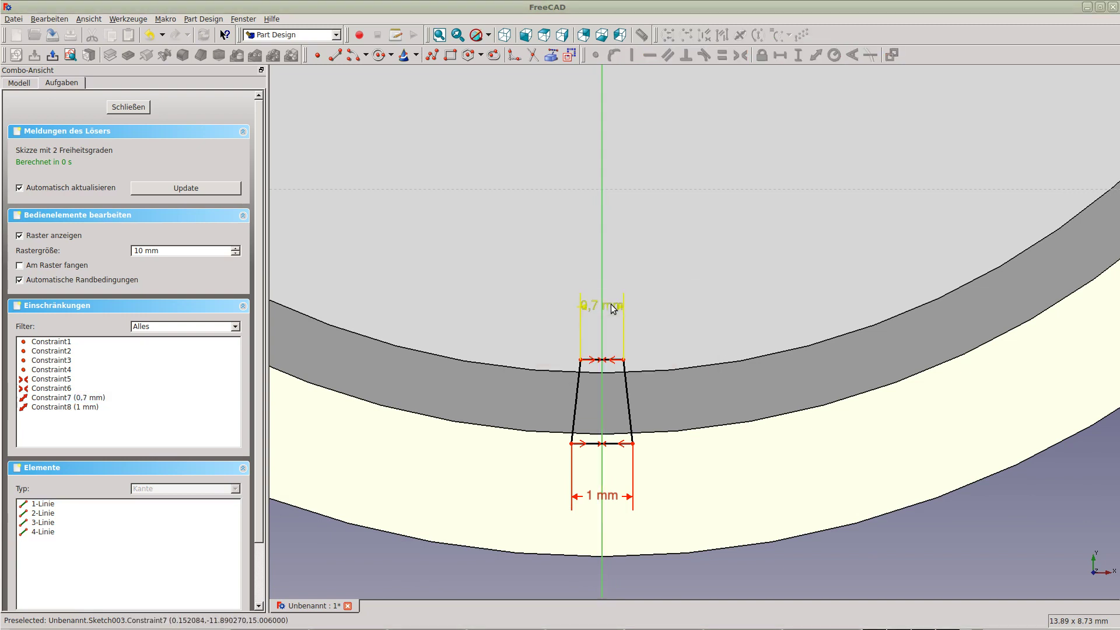
{"action": "scroll", "coordinate": [645, 488], "scroll_direction": "down", "scroll_amount": 3}
{"action": "scroll", "coordinate": [645, 490], "scroll_direction": "down", "scroll_amount": 5}
{"action": "mouse_move", "coordinate": [645, 492]}
{"action": "middle_mouse_down"}
{"action": "mouse_move", "coordinate": [680, 404]}
{"action": "mouse_move", "coordinate": [663, 417]}
{"action": "middle_mouse_up"}
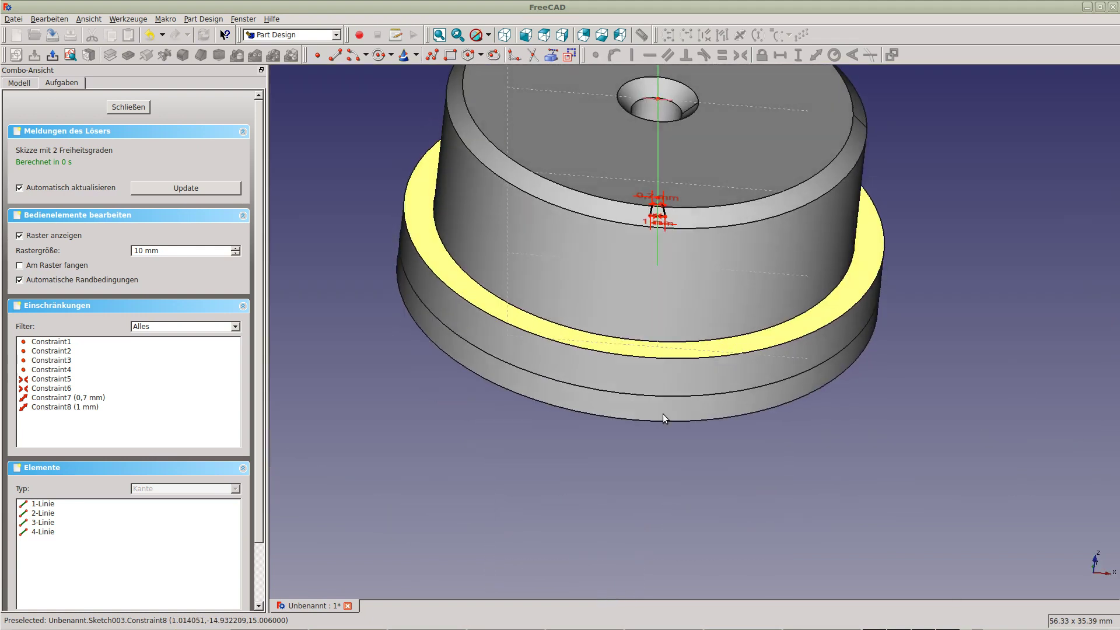
Close the sketch and pad it reversed as Pad003, forming a rib down the cylinder's side
{"action": "left_click", "coordinate": [146, 110]}
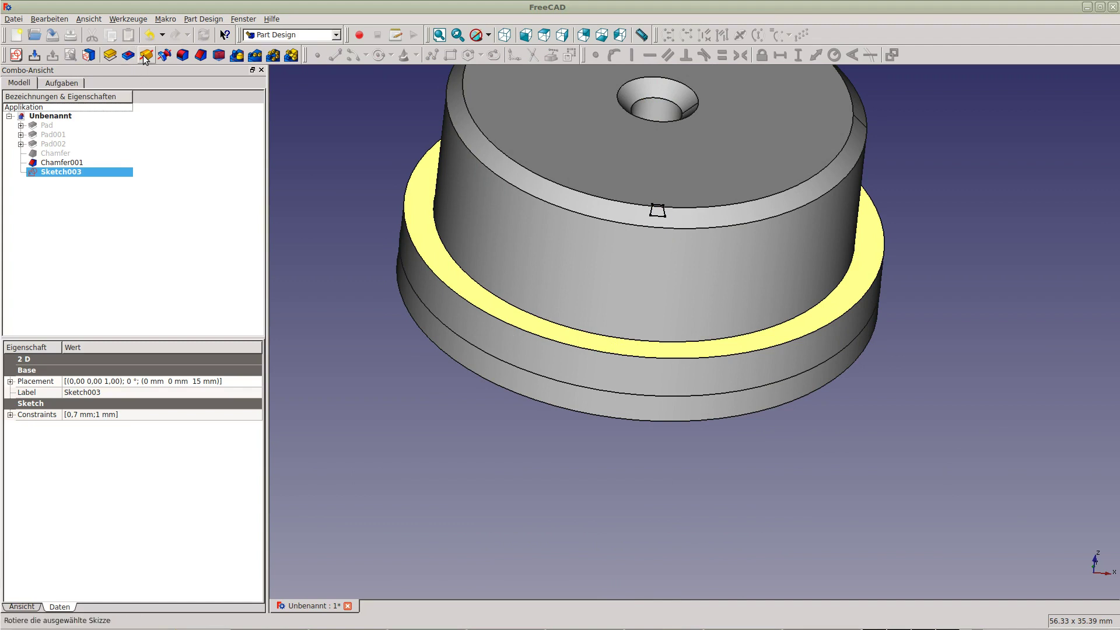
{"action": "left_click", "coordinate": [111, 57]}
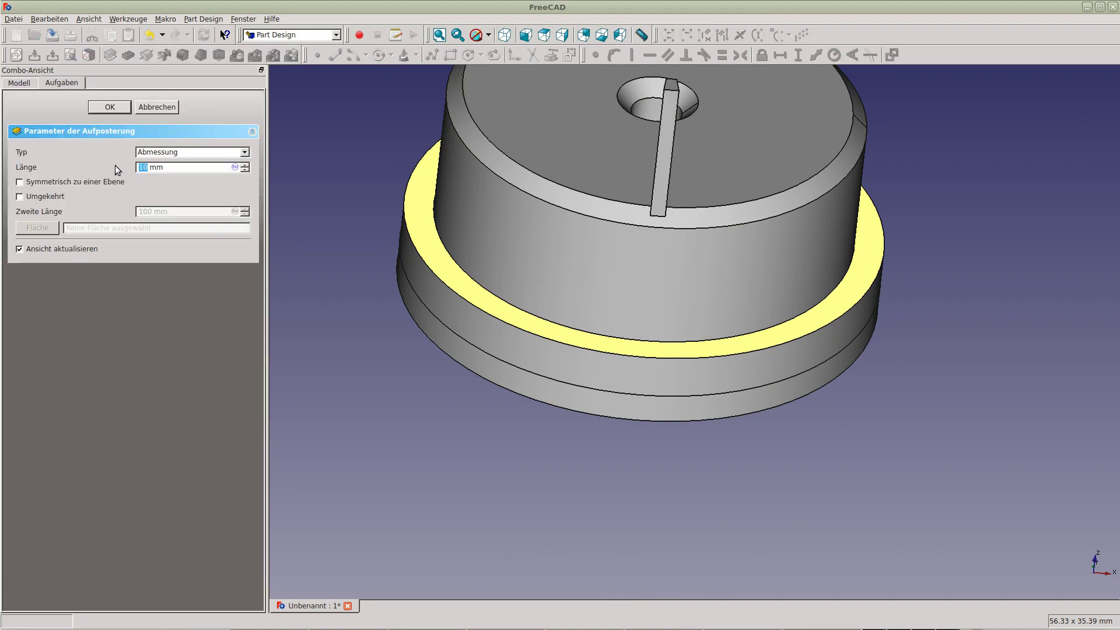
{"action": "left_click", "coordinate": [21, 197]}
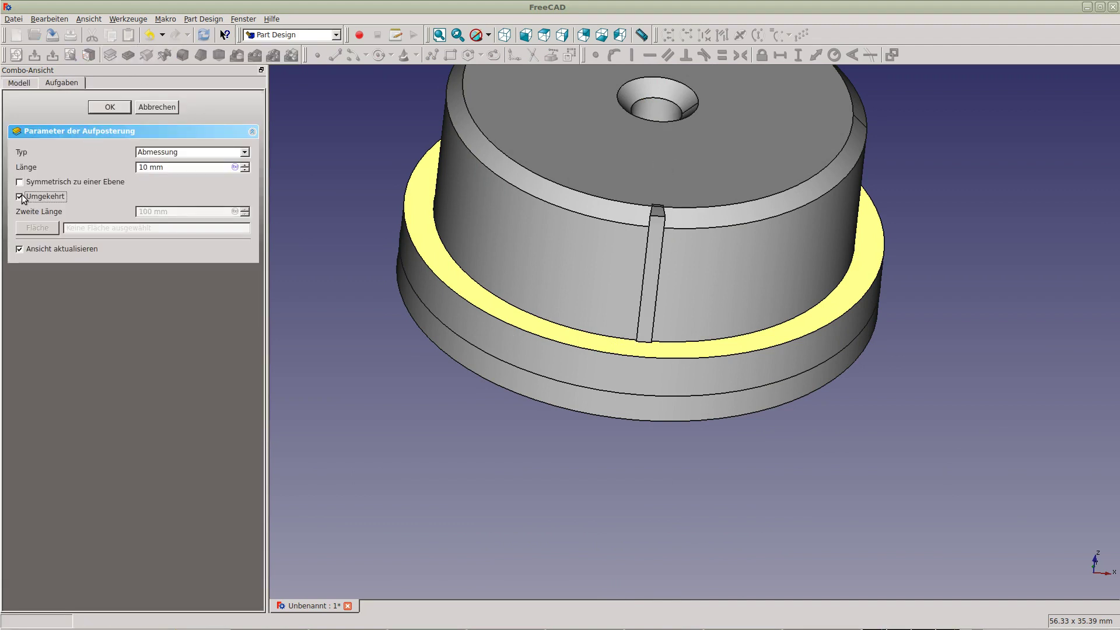
{"action": "double_click", "coordinate": [140, 167]}
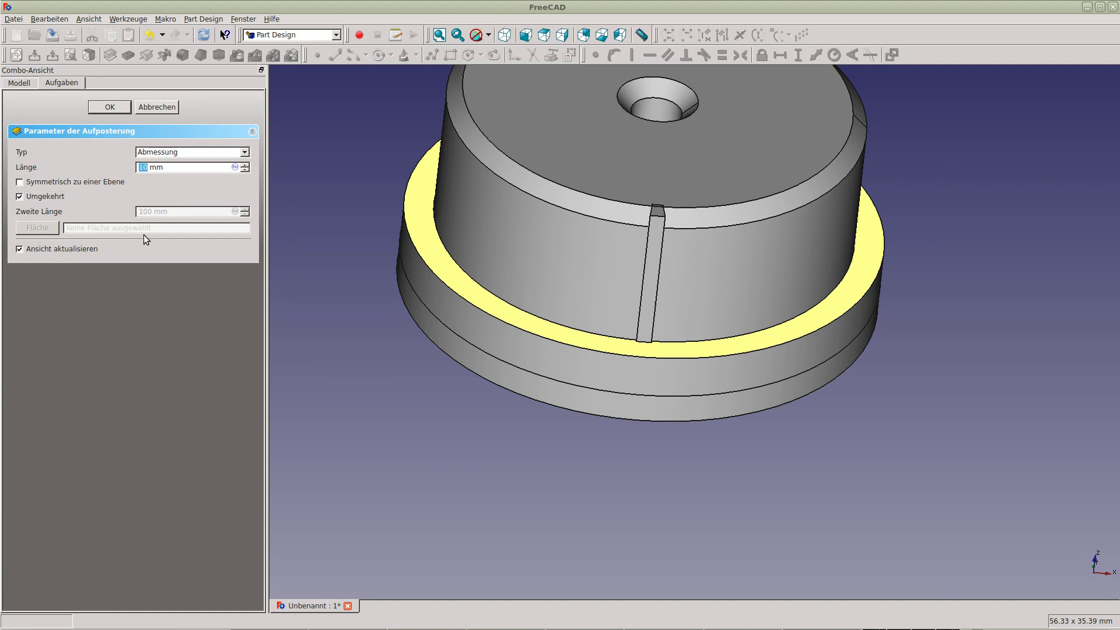
{"action": "key", "text": "Return"}
{"action": "mouse_move", "coordinate": [377, 215]}
{"action": "middle_mouse_down"}
{"action": "mouse_move", "coordinate": [576, 299]}
{"action": "mouse_move", "coordinate": [569, 293]}
{"action": "middle_mouse_up"}
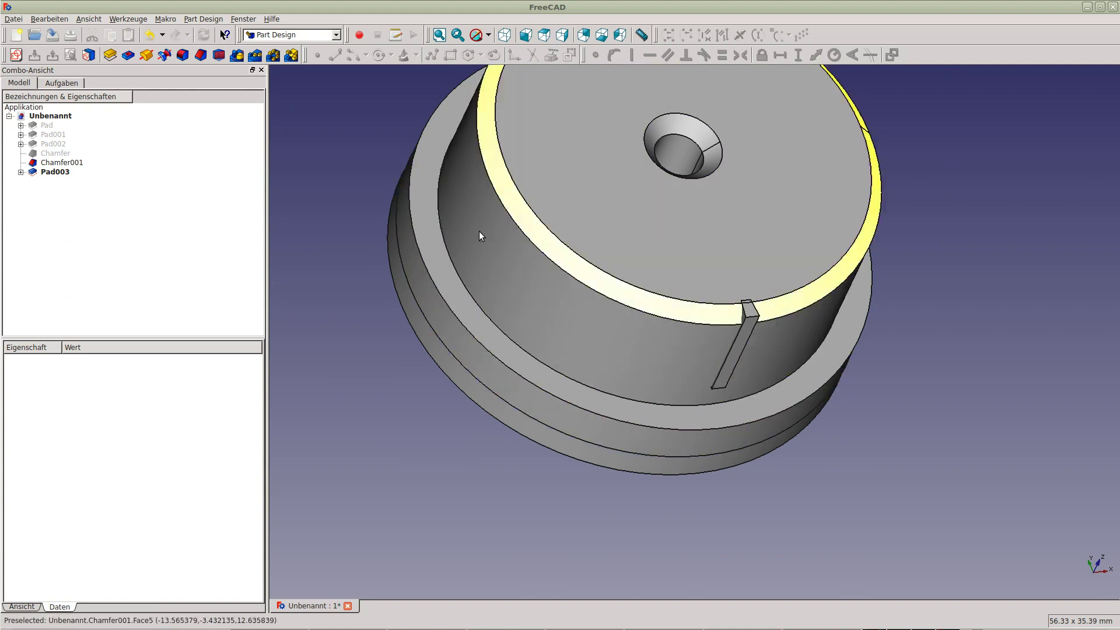
Select the Pad003 rib and switch to the Draft workbench
{"action": "left_click", "coordinate": [60, 174]}
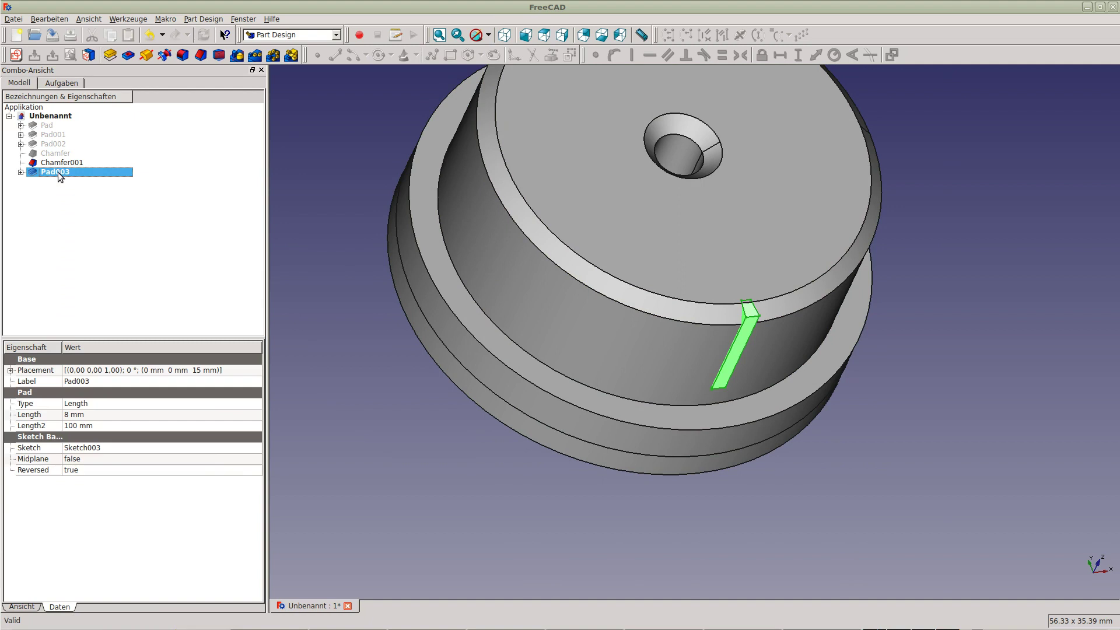
{"action": "left_click", "coordinate": [337, 37]}
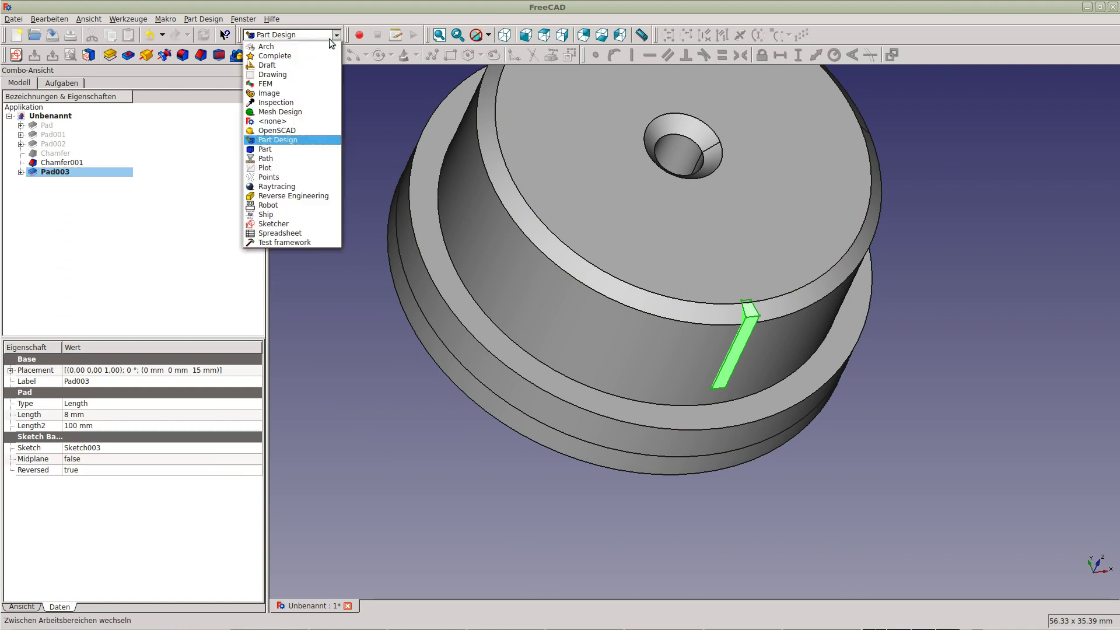
{"action": "left_click", "coordinate": [277, 66]}
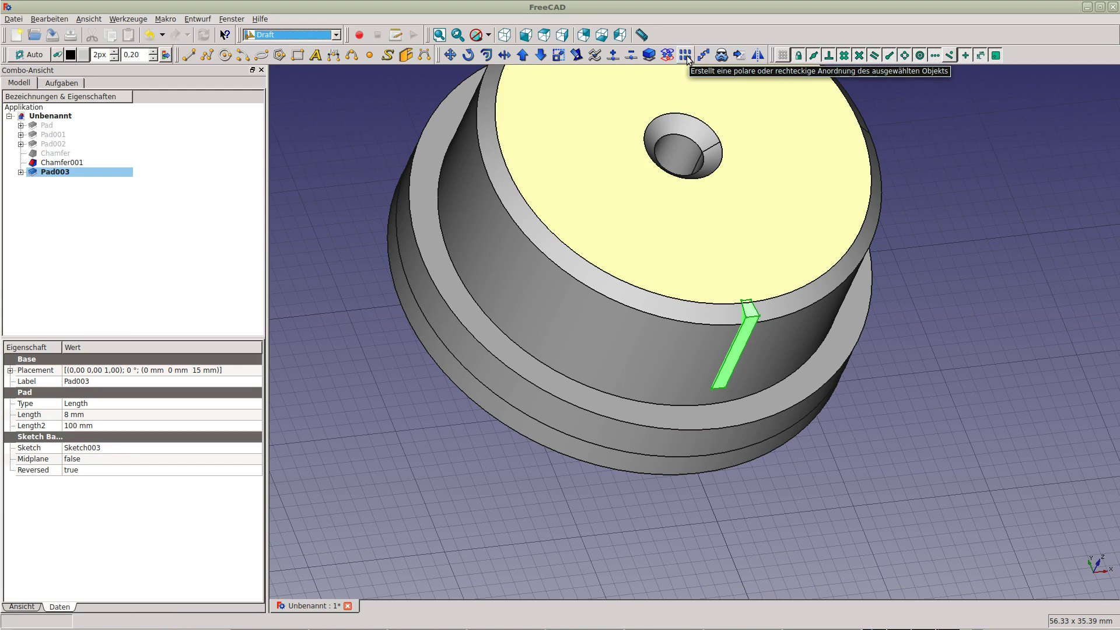
Create a Draft array from Pad003 and set its type to polar
{"action": "left_click", "coordinate": [687, 55]}
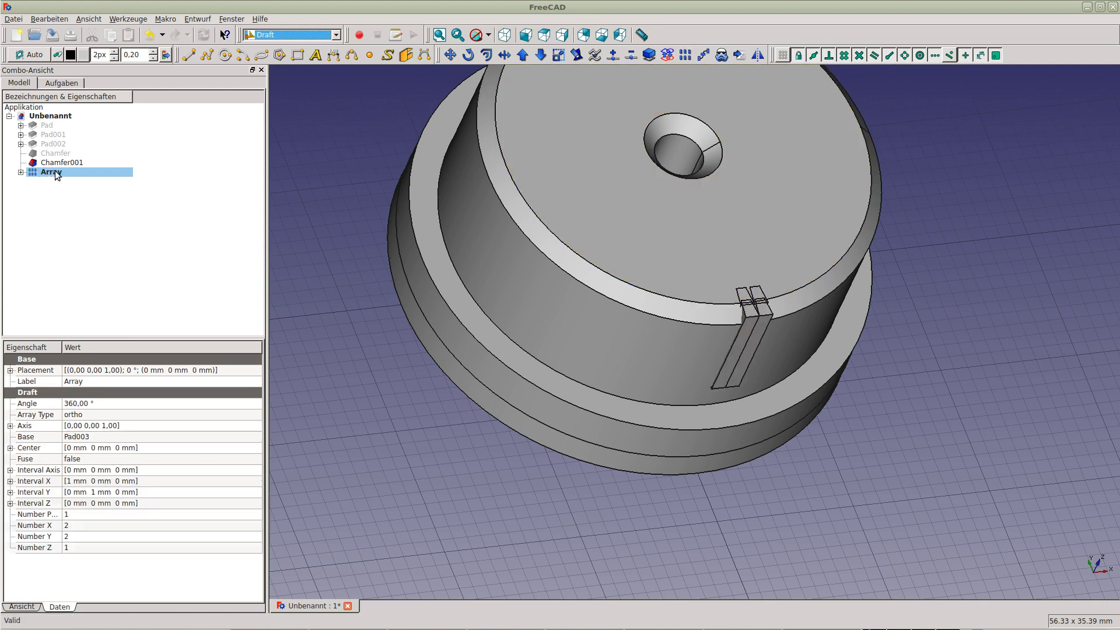
{"action": "left_click", "coordinate": [21, 172]}
{"action": "left_click", "coordinate": [33, 181]}
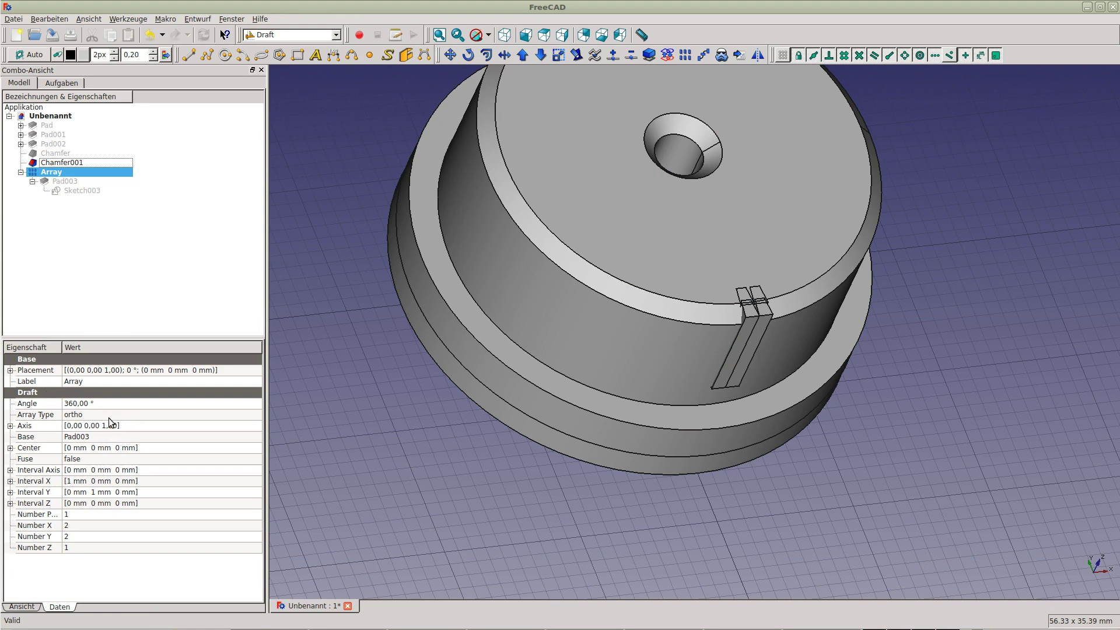
{"action": "left_click", "coordinate": [86, 413]}
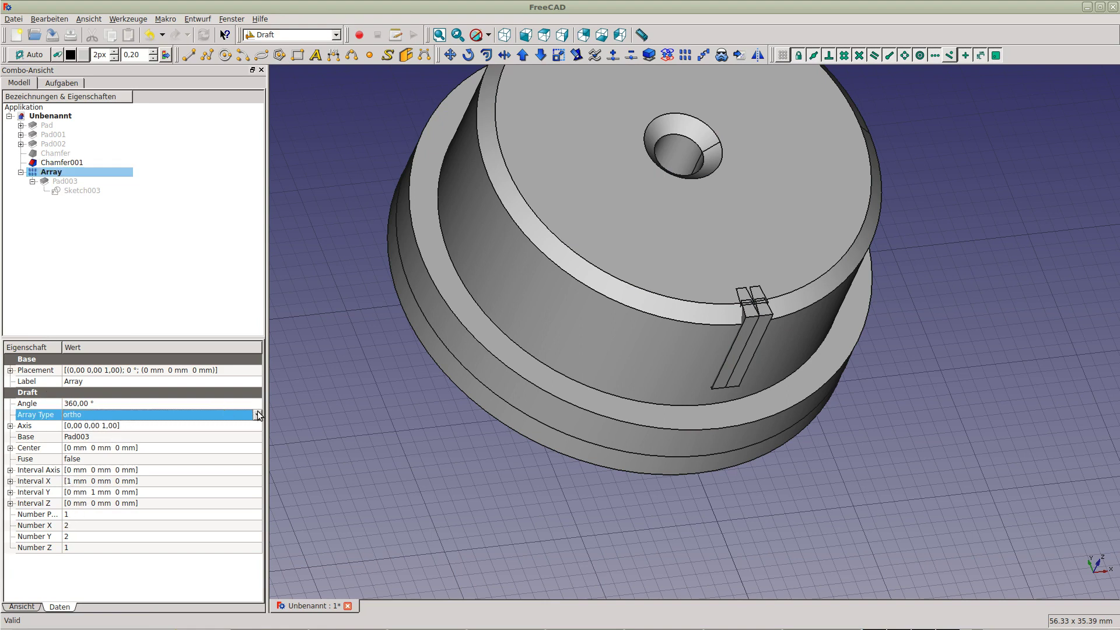
{"action": "left_click", "coordinate": [257, 410]}
{"action": "left_click", "coordinate": [157, 432]}
Set Number X, Y and Z to 0 and Number Polar to 30
{"action": "left_click", "coordinate": [74, 528]}
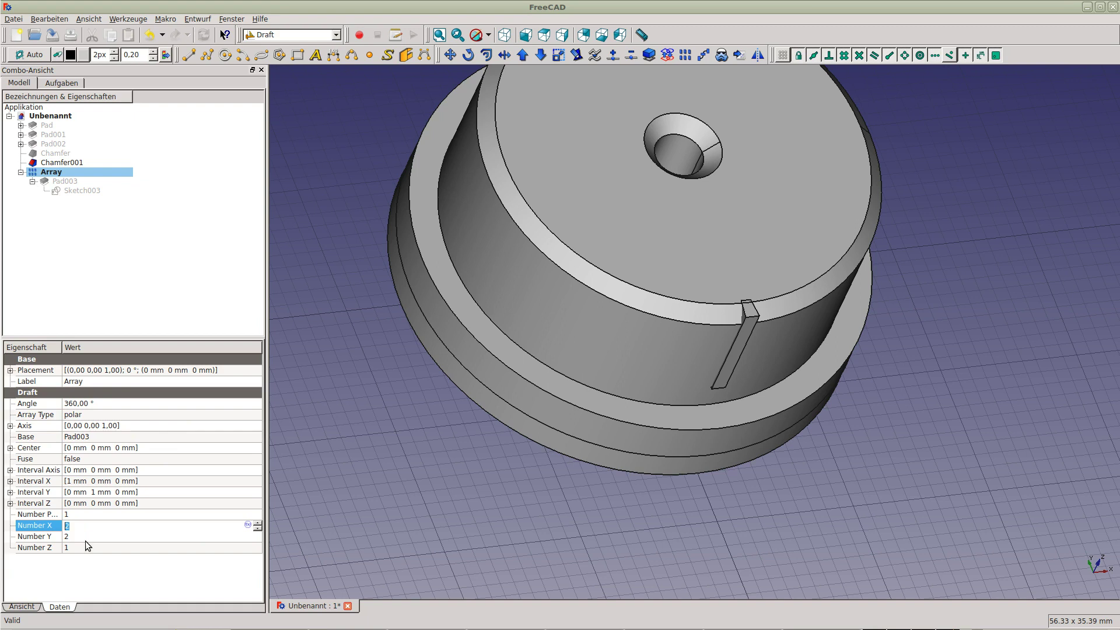
{"action": "type", "text": "0"}
{"action": "left_click", "coordinate": [68, 536]}
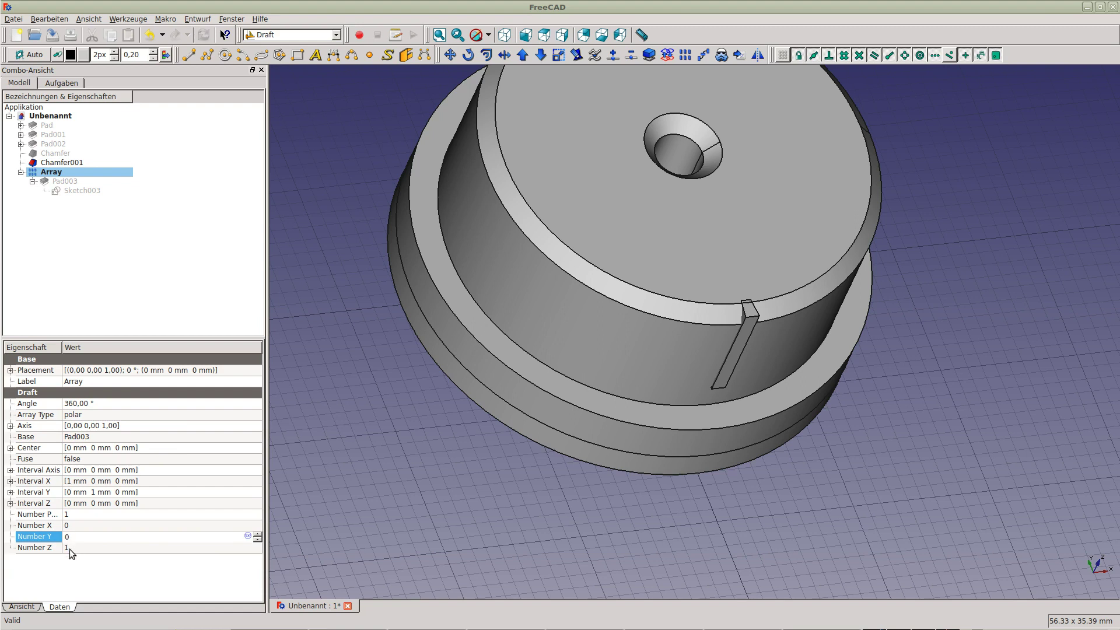
{"action": "left_click", "coordinate": [79, 549]}
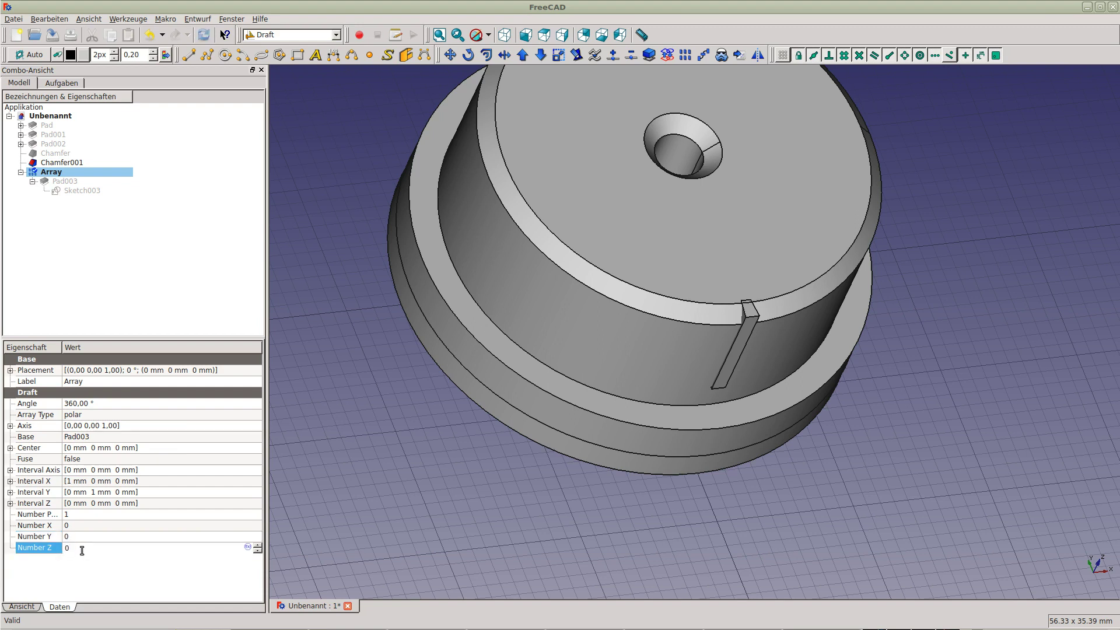
{"action": "left_click", "coordinate": [67, 516]}
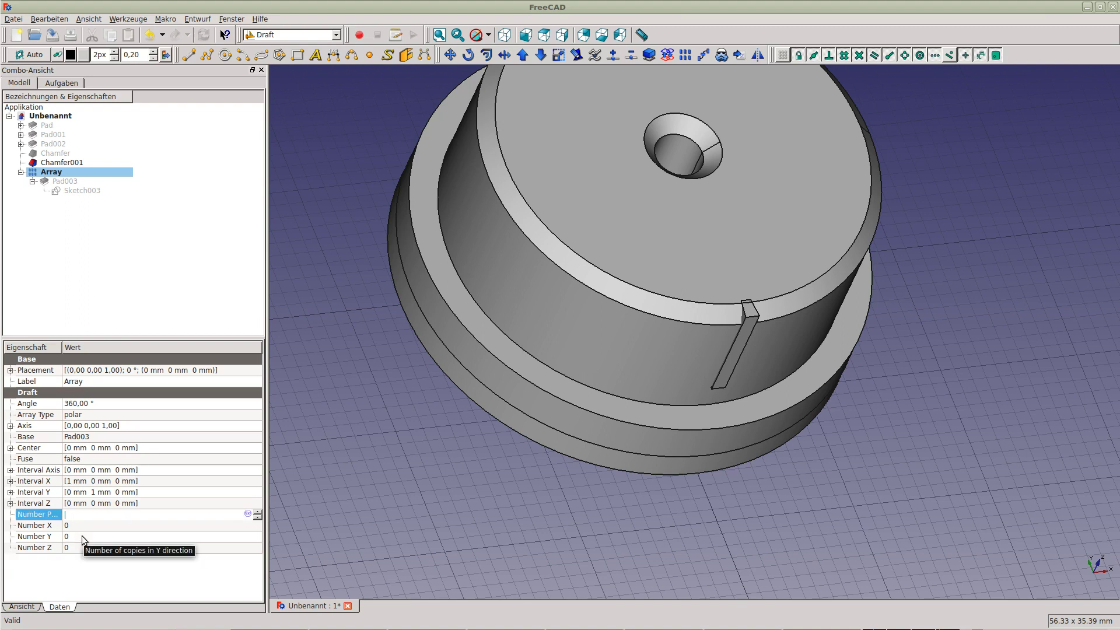
{"action": "type", "text": "30"}
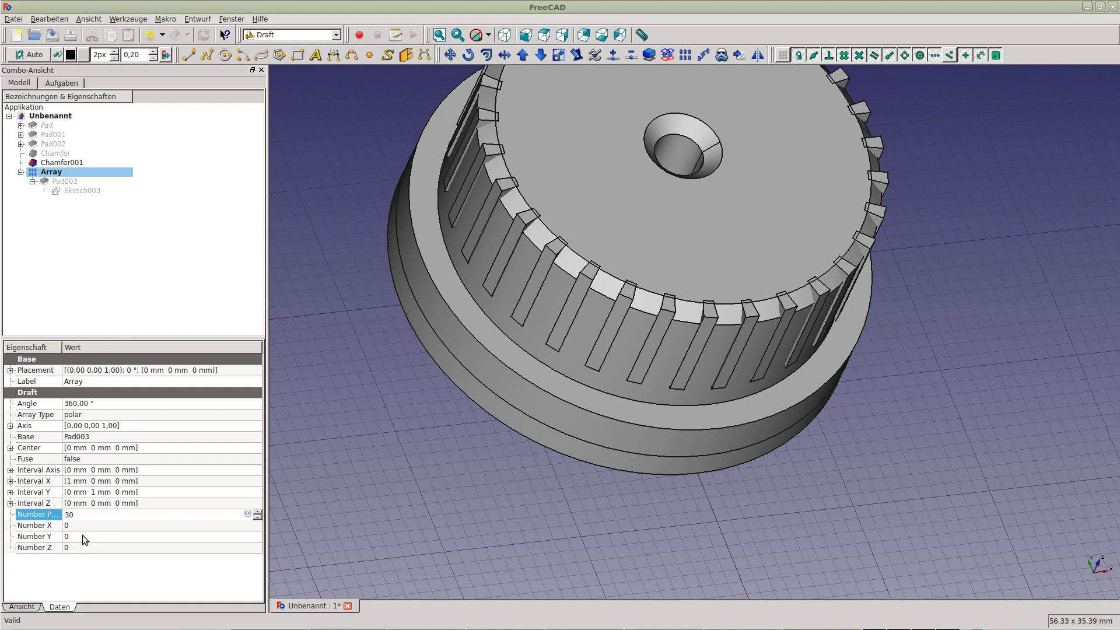
Change the polar array's copy count from 30 to 80
{"action": "scroll", "coordinate": [449, 373], "scroll_direction": "down", "scroll_amount": 2}
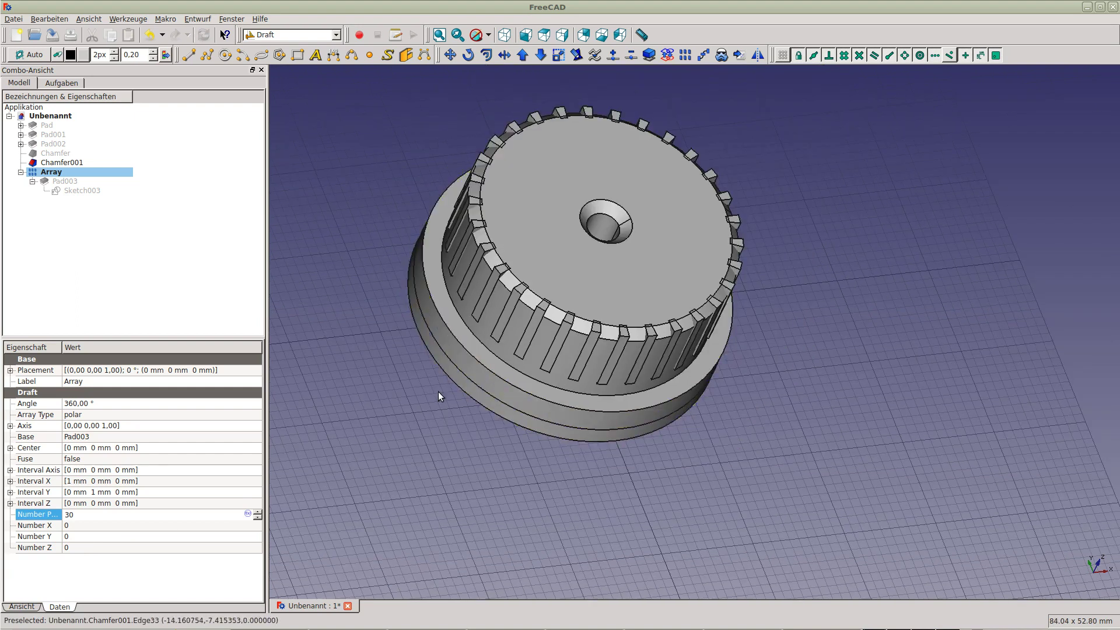
{"action": "double_click", "coordinate": [71, 516]}
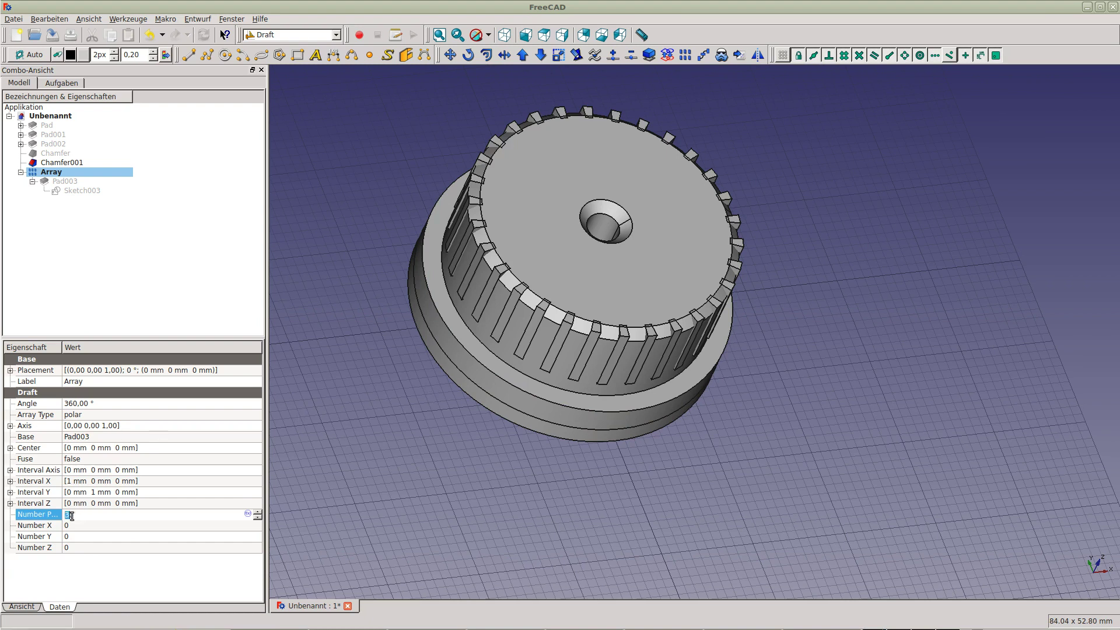
{"action": "key", "text": "Delete"}
{"action": "key", "text": "Delete"}
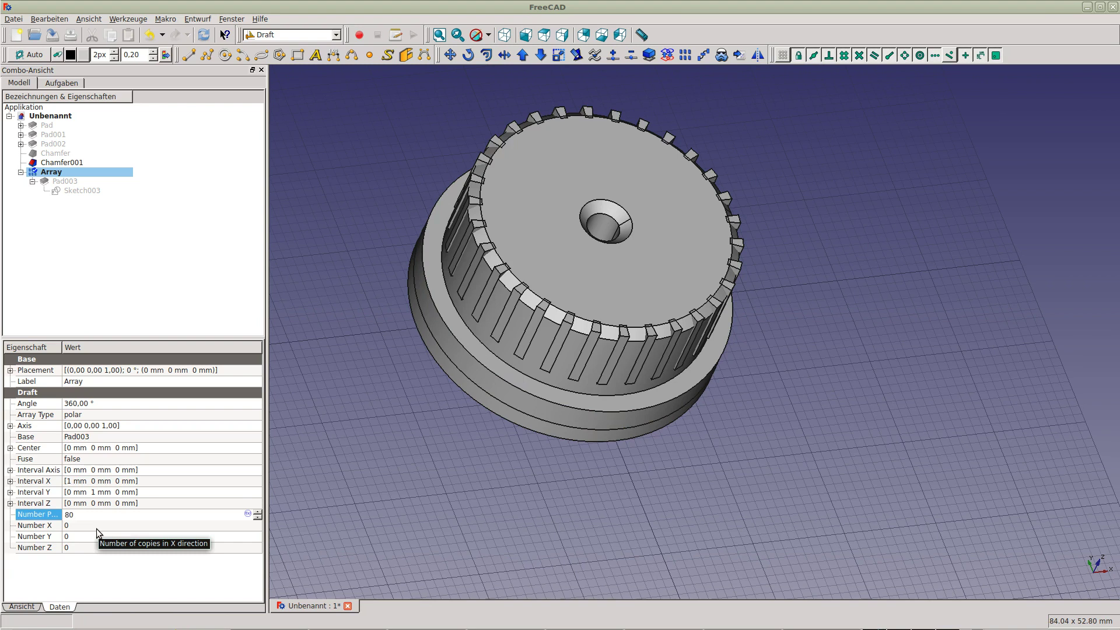
{"action": "key", "text": "Return"}
Switch to a top orthographic view and reopen Sketch003 for editing
{"action": "scroll", "coordinate": [540, 431], "scroll_direction": "up", "scroll_amount": 2}
{"action": "scroll", "coordinate": [541, 429], "scroll_direction": "up", "scroll_amount": 2}
{"action": "scroll", "coordinate": [580, 376], "scroll_direction": "up", "scroll_amount": 1}
{"action": "scroll", "coordinate": [631, 352], "scroll_direction": "up", "scroll_amount": 1}
{"action": "key", "text": "2"}
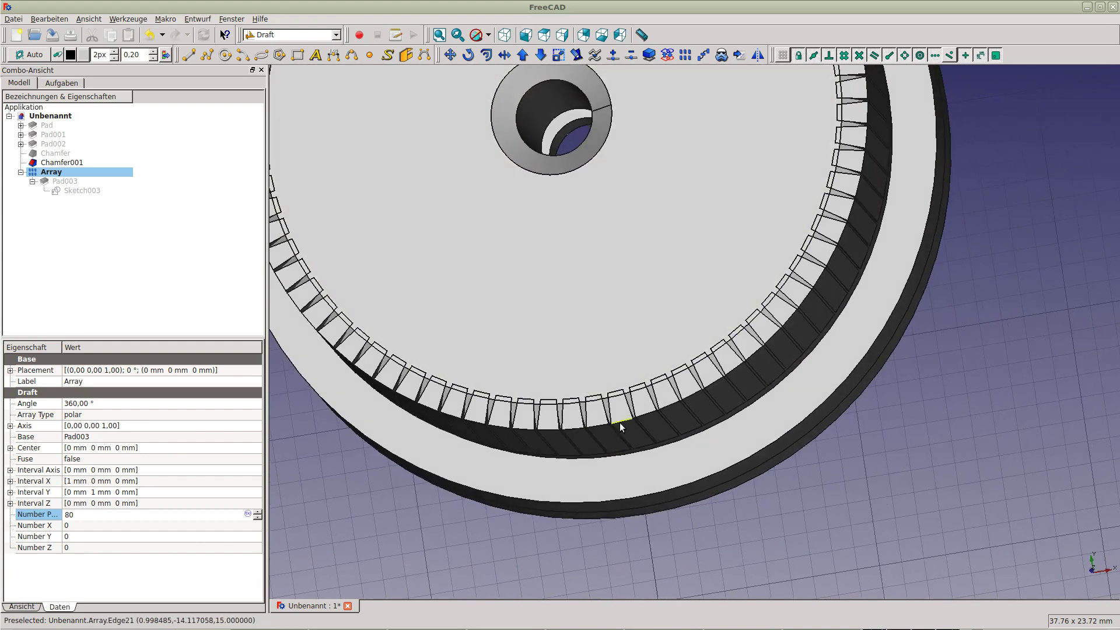
{"action": "key", "text": "v"}
{"action": "key", "text": "o"}
{"action": "scroll", "coordinate": [662, 525], "scroll_direction": "up", "scroll_amount": 2}
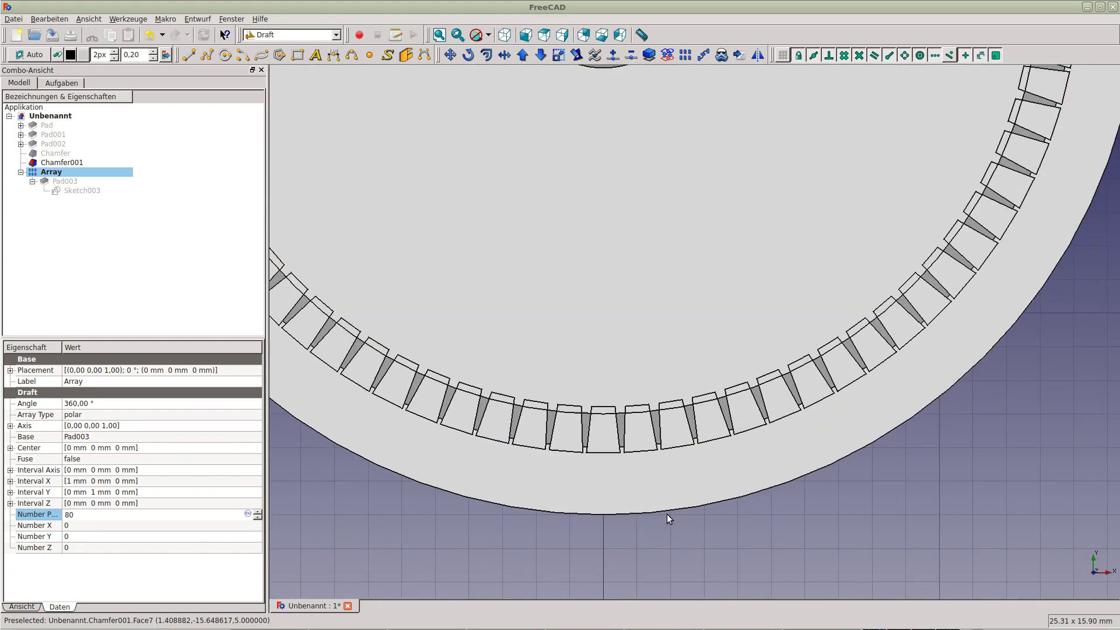
{"action": "scroll", "coordinate": [667, 514], "scroll_direction": "up", "scroll_amount": 2}
{"action": "double_click", "coordinate": [78, 188]}
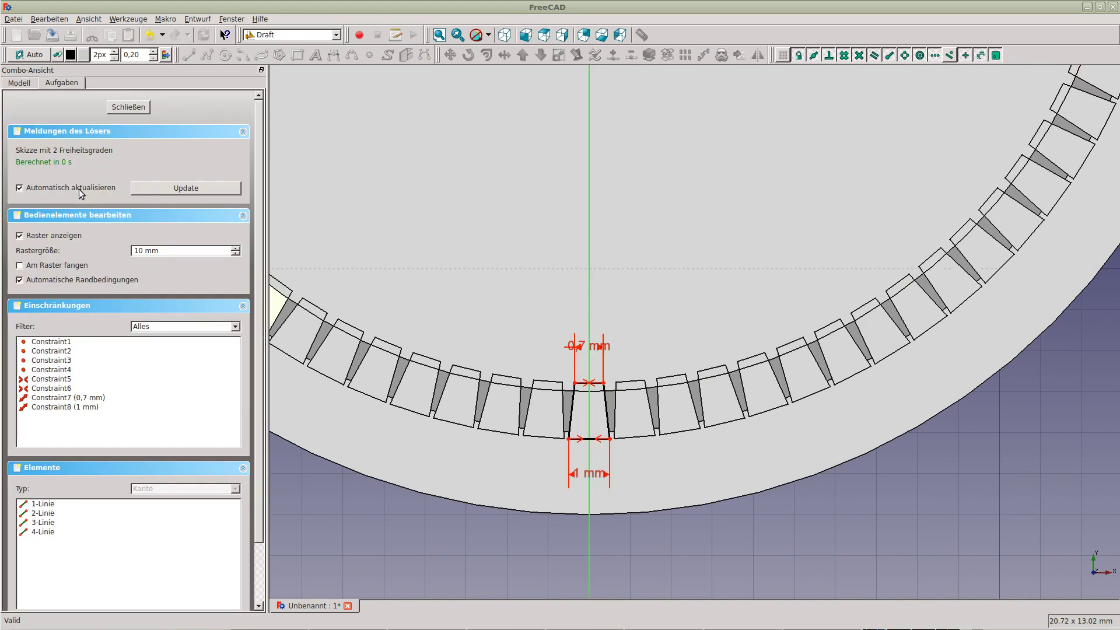
Set the rib's bottom width to 0,8 mm and its top width to 0,6 mm
{"action": "scroll", "coordinate": [516, 446], "scroll_direction": "up", "scroll_amount": 3}
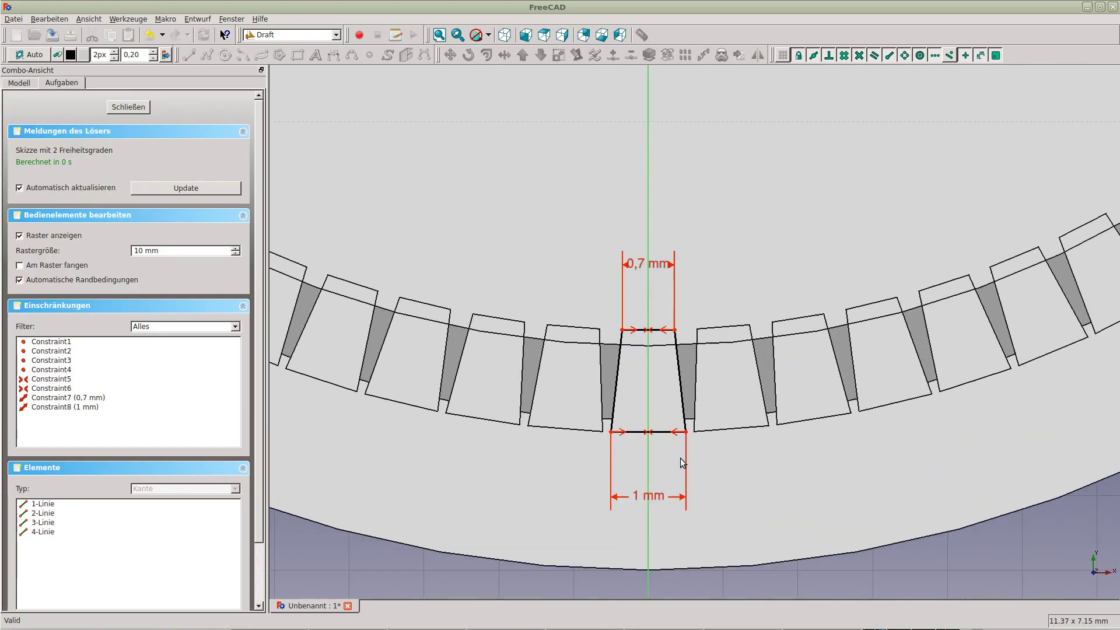
{"action": "left_click", "coordinate": [657, 495]}
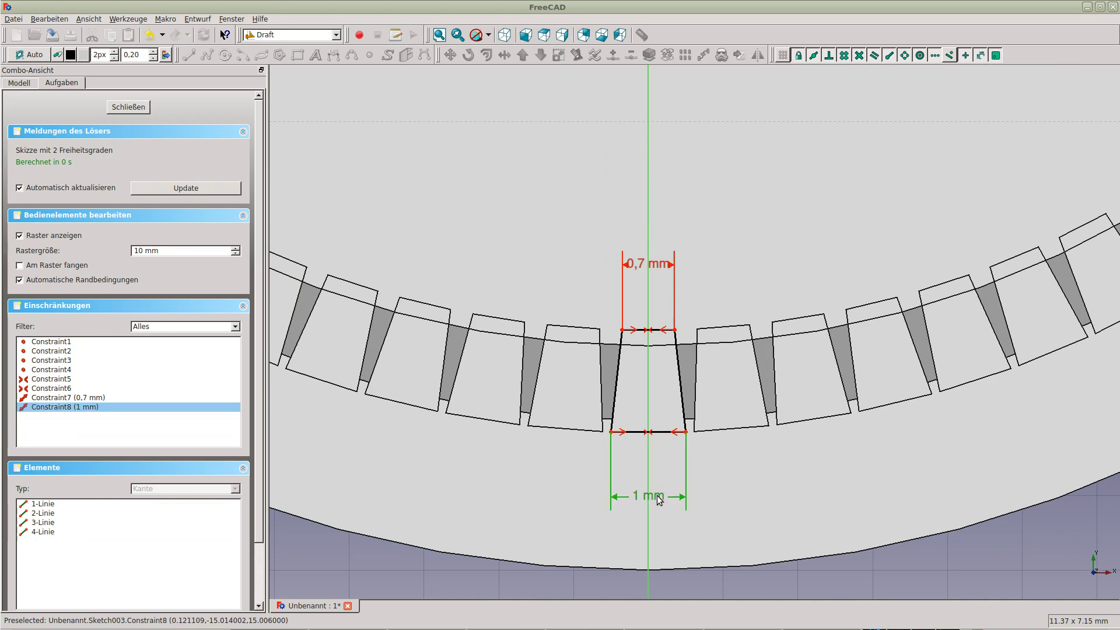
{"action": "double_click", "coordinate": [656, 495]}
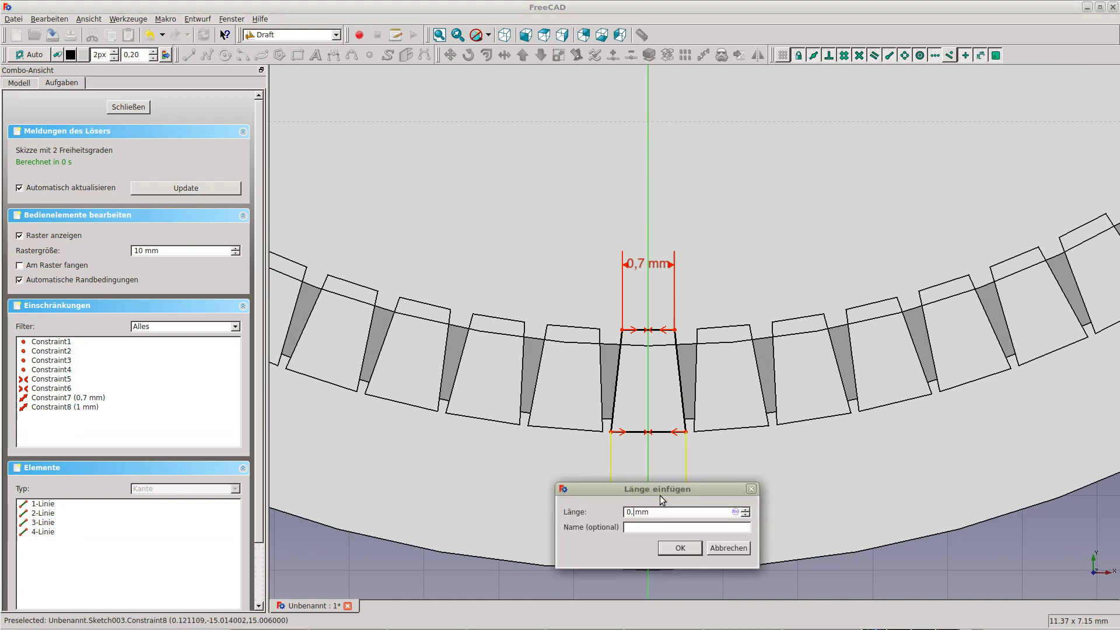
{"action": "type", "text": "8"}
{"action": "key", "text": "Return"}
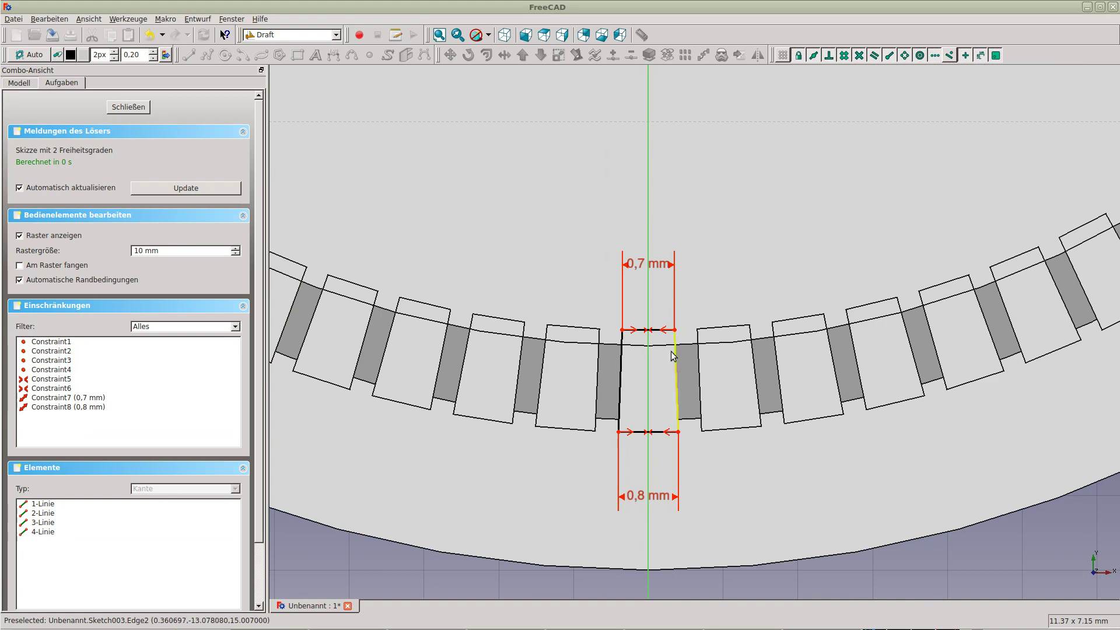
{"action": "double_click", "coordinate": [656, 264]}
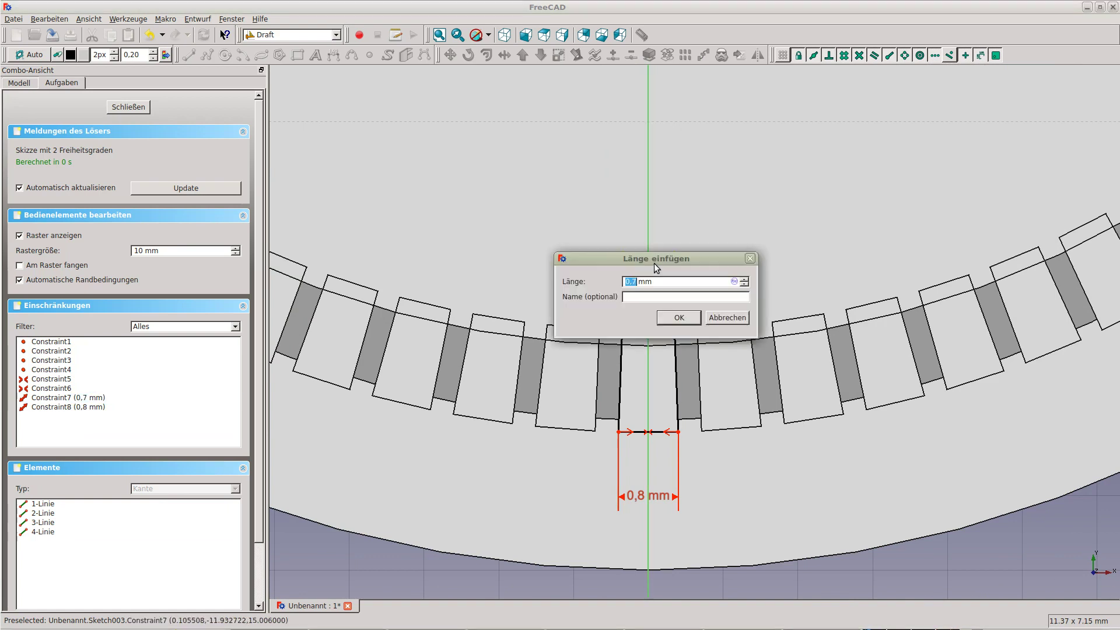
{"action": "type", "text": "6"}
{"action": "key", "text": "Return"}
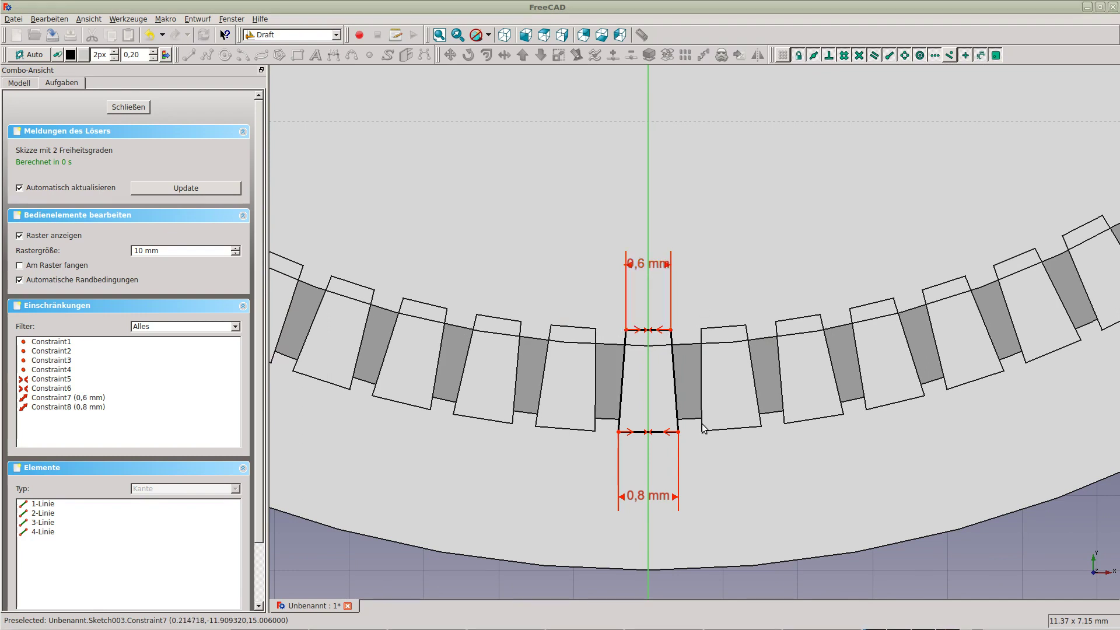
Narrow the top width further to 0,4 mm and close the sketch
{"action": "double_click", "coordinate": [659, 269]}
{"action": "type", "text": ",4"}
{"action": "key", "text": "Return"}
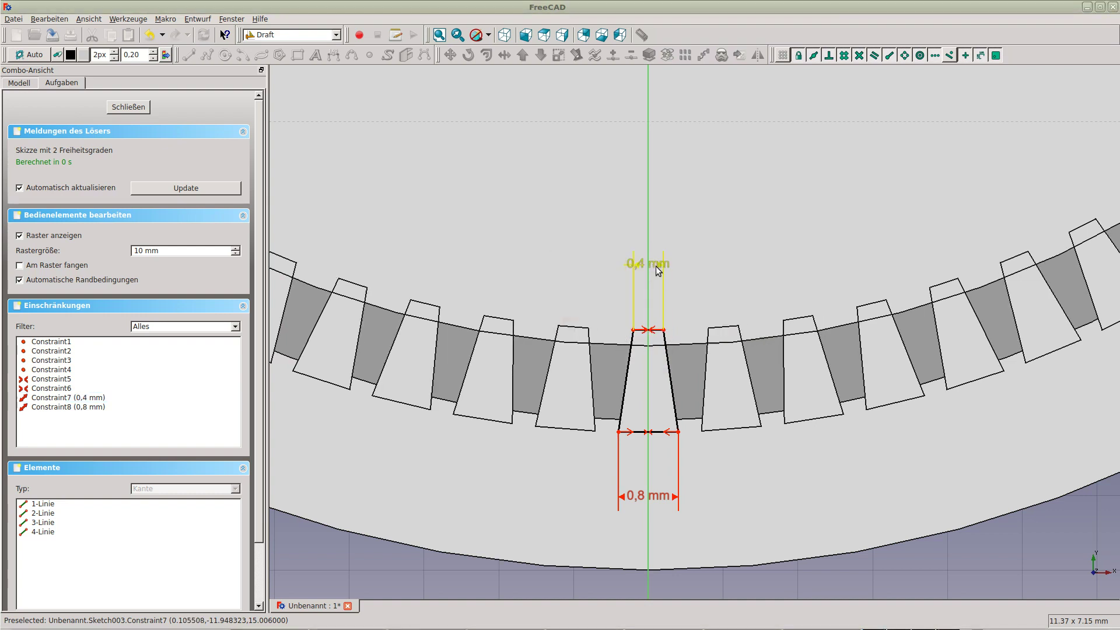
{"action": "middle_click_drag", "start_coordinate": [611, 386], "coordinate": [668, 390]}
{"action": "scroll", "coordinate": [667, 391], "scroll_direction": "down", "scroll_amount": 3}
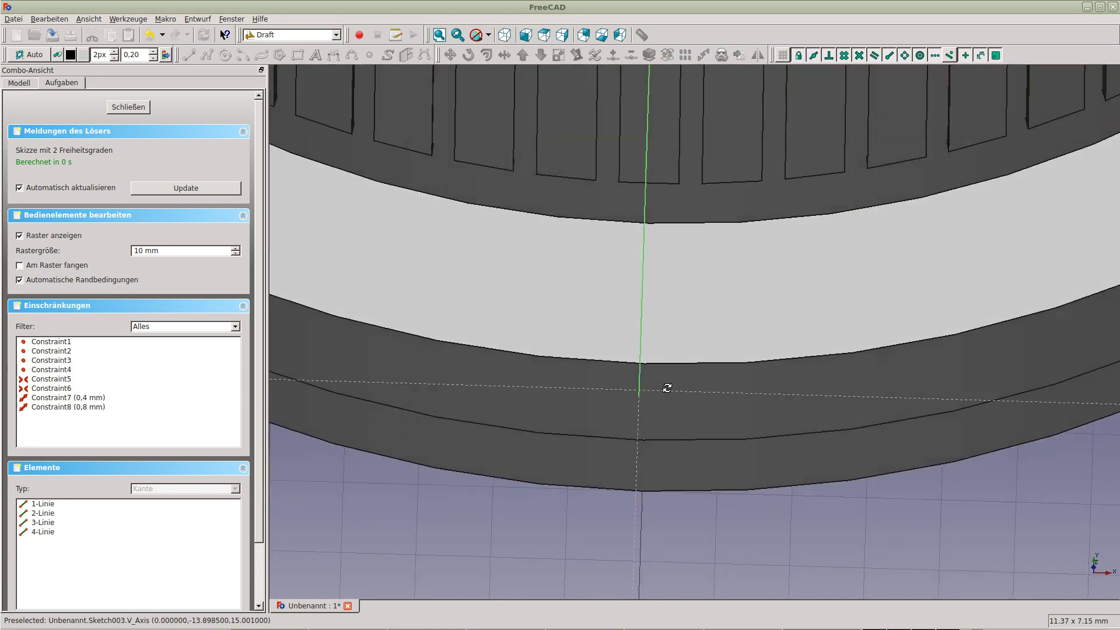
{"action": "scroll", "coordinate": [662, 383], "scroll_direction": "down", "scroll_amount": 3}
{"action": "mouse_move", "coordinate": [707, 434]}
{"action": "middle_mouse_down"}
{"action": "mouse_move", "coordinate": [708, 415]}
{"action": "mouse_move", "coordinate": [705, 468]}
{"action": "mouse_move", "coordinate": [671, 454]}
{"action": "middle_mouse_up"}
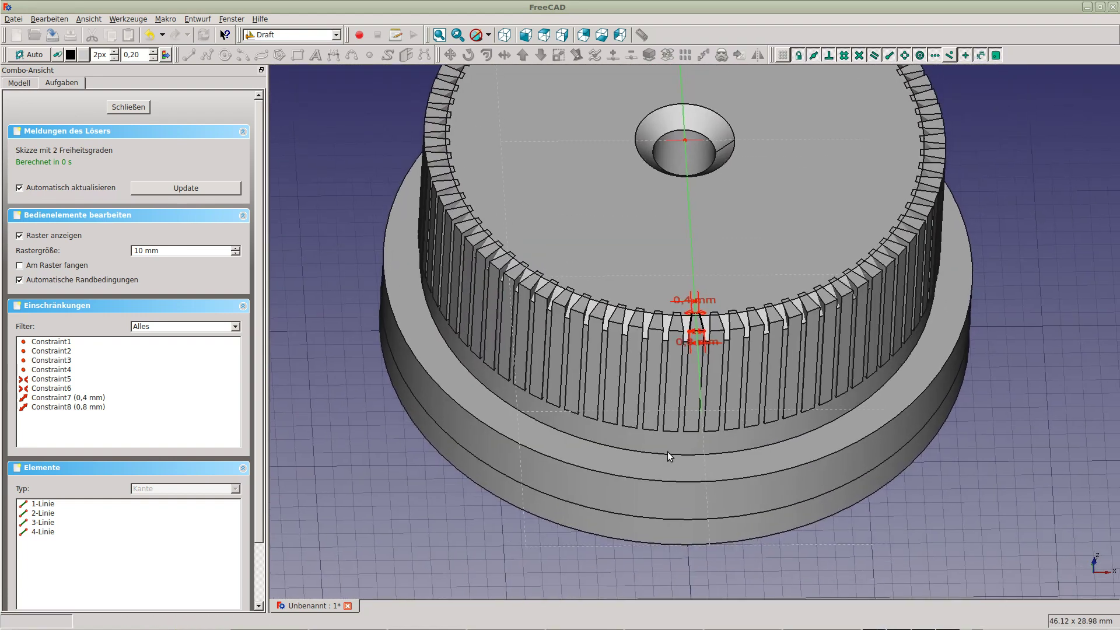
{"action": "left_click", "coordinate": [138, 107]}
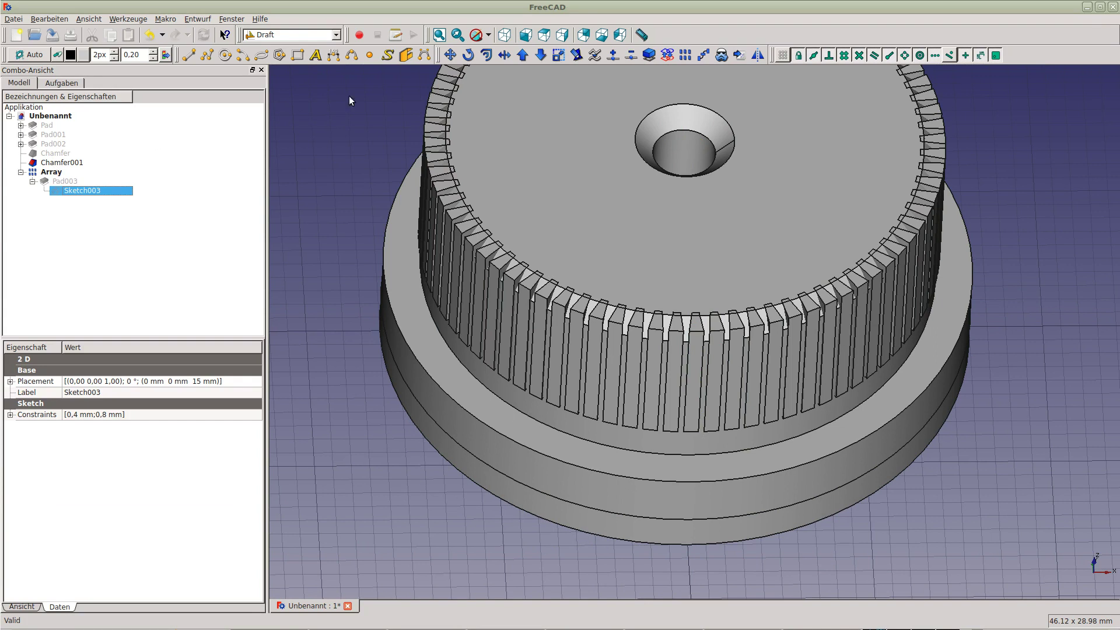
In the Part workbench, cut the tooth Array out of Chamfer001
{"action": "left_click", "coordinate": [338, 36]}
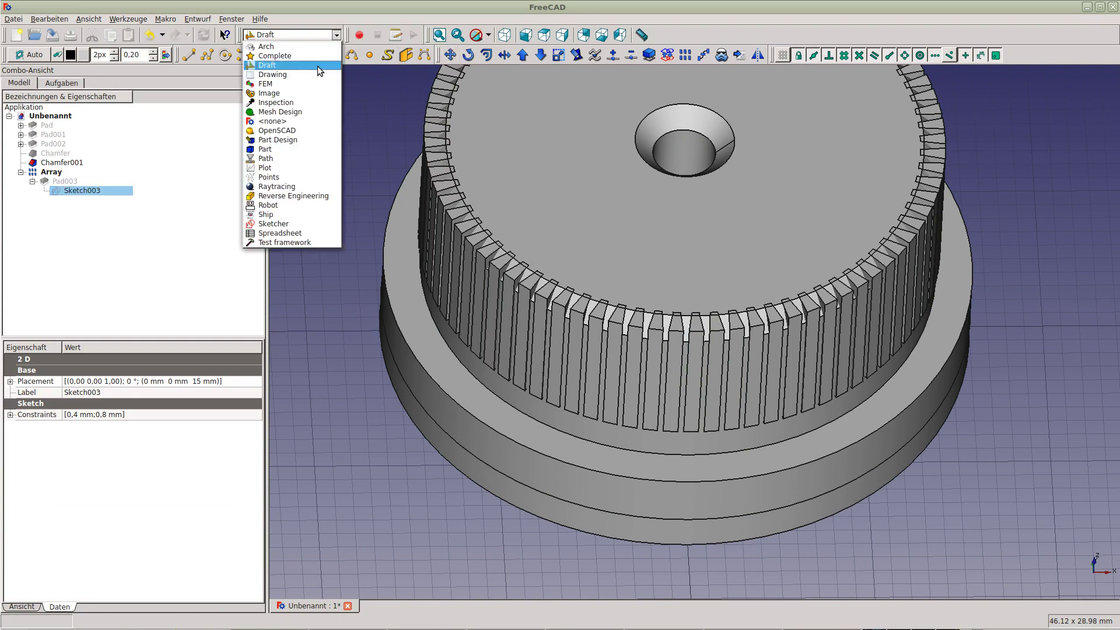
{"action": "left_click", "coordinate": [282, 150]}
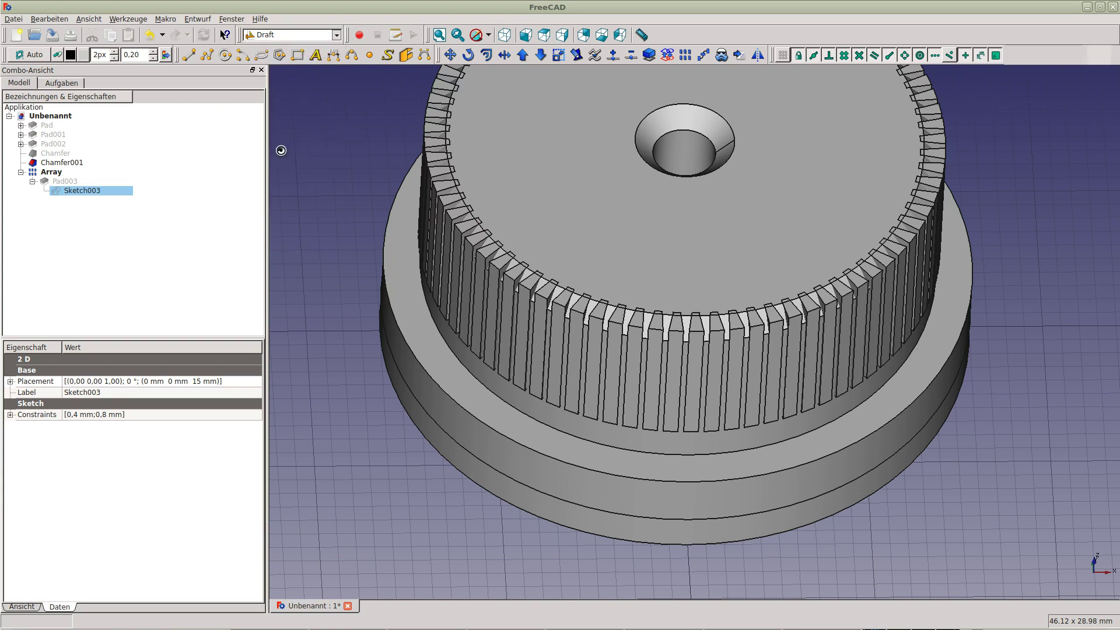
{"action": "left_click", "coordinate": [59, 164]}
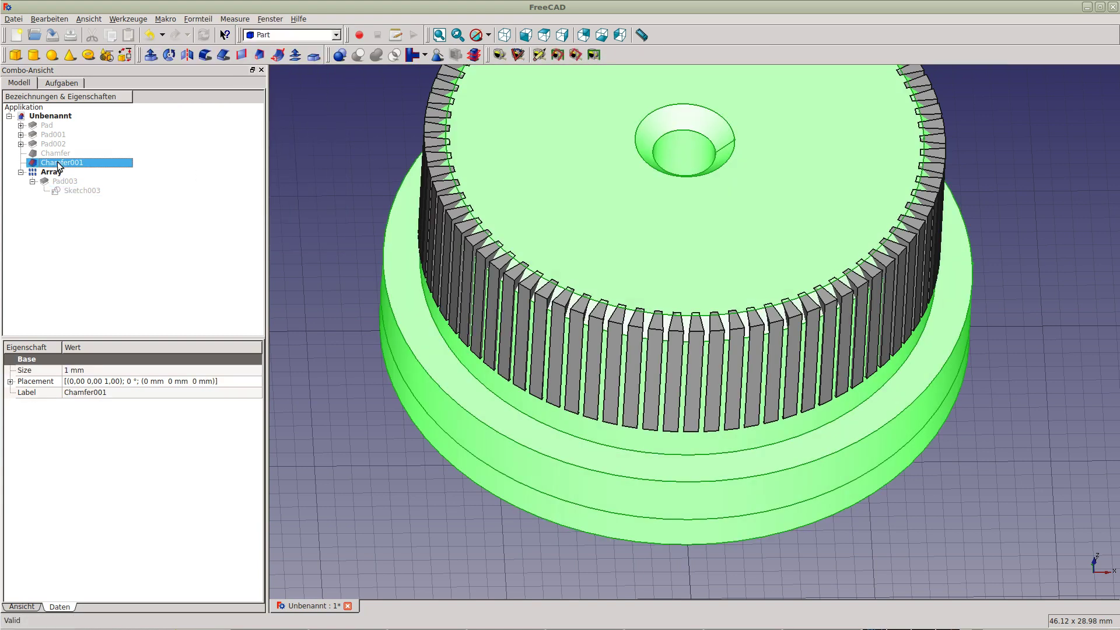
{"action": "left_click", "coordinate": [53, 173], "text": "ctrl"}
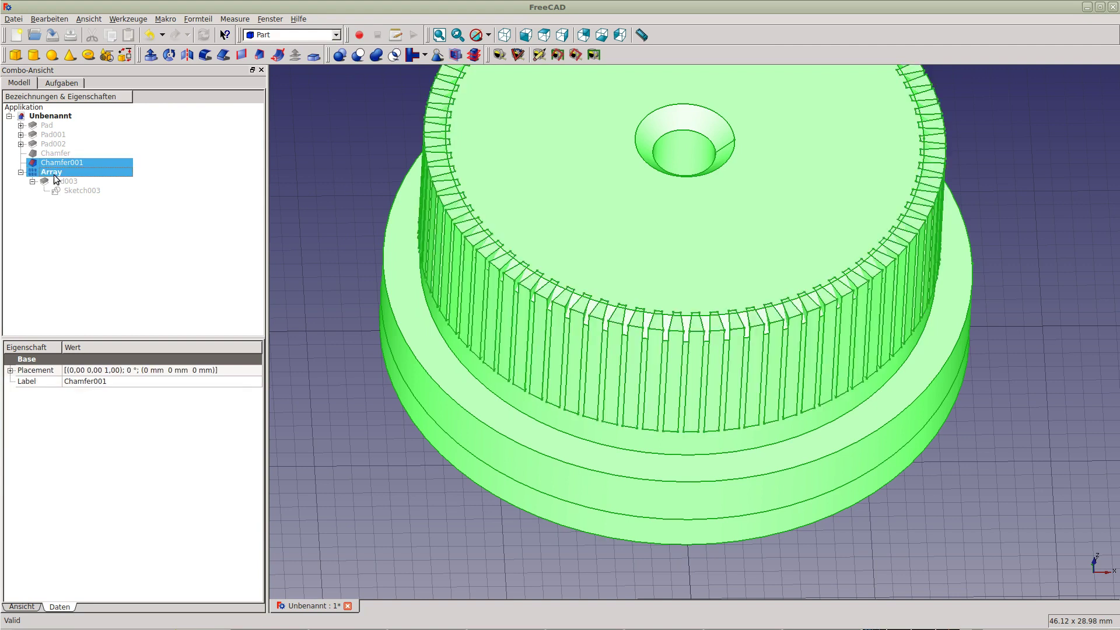
{"action": "left_click", "coordinate": [359, 56]}
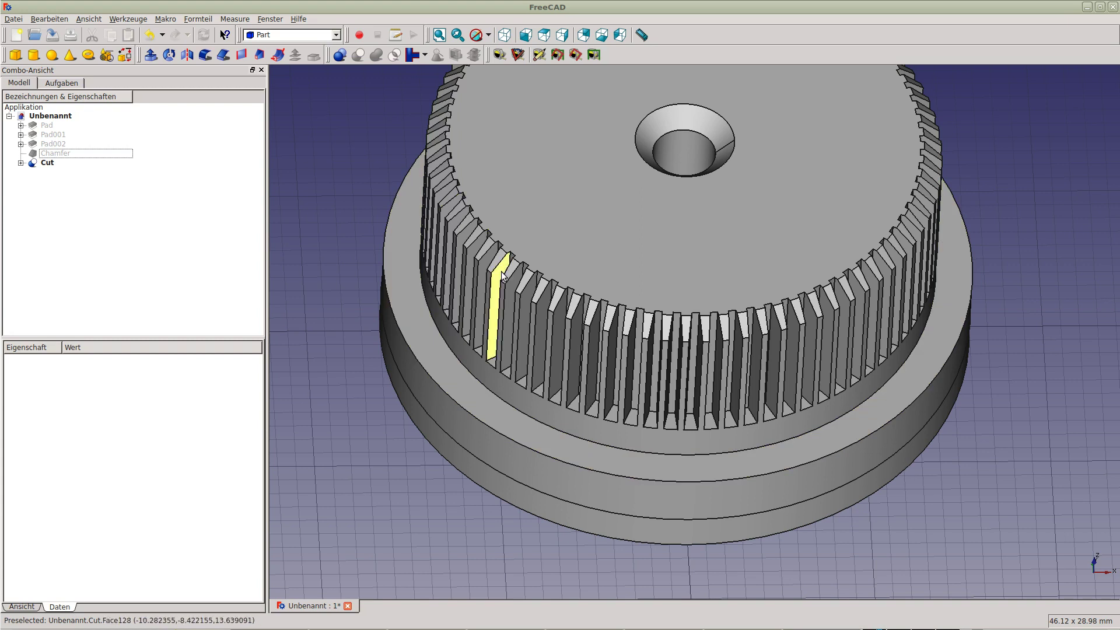
Expand the Cut, Array and Pad003 nodes in the tree to reveal Sketch003
{"action": "key", "text": "2"}
{"action": "middle_click_drag", "start_coordinate": [544, 405], "coordinate": [601, 372]}
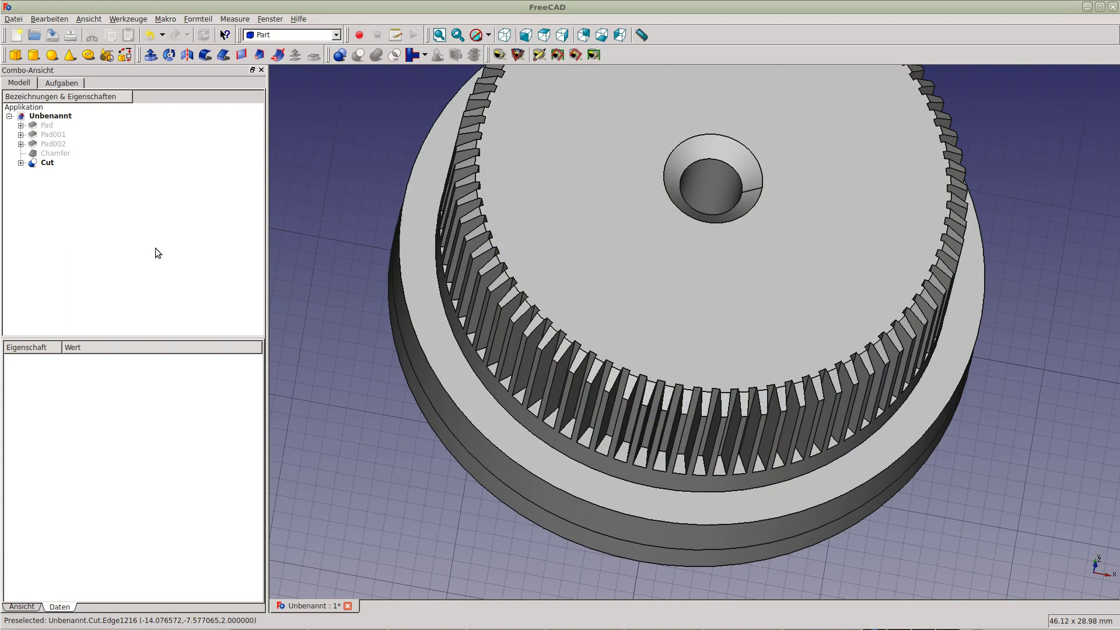
{"action": "left_click", "coordinate": [21, 163]}
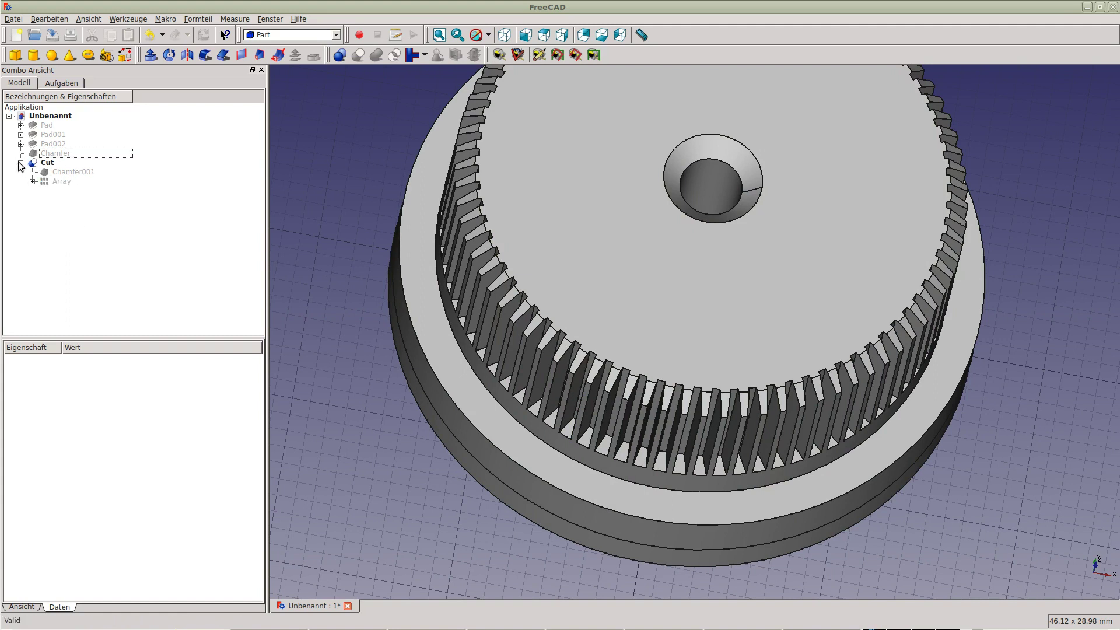
{"action": "left_click", "coordinate": [33, 181]}
{"action": "left_click", "coordinate": [45, 191]}
{"action": "double_click", "coordinate": [85, 200]}
{"action": "scroll", "coordinate": [593, 408], "scroll_direction": "up", "scroll_amount": 4}
{"action": "scroll", "coordinate": [657, 300], "scroll_direction": "down", "scroll_amount": 1}
{"action": "scroll", "coordinate": [660, 306], "scroll_direction": "down", "scroll_amount": 5}
{"action": "scroll", "coordinate": [660, 306], "scroll_direction": "down", "scroll_amount": 2}
{"action": "scroll", "coordinate": [715, 193], "scroll_direction": "down", "scroll_amount": 3}
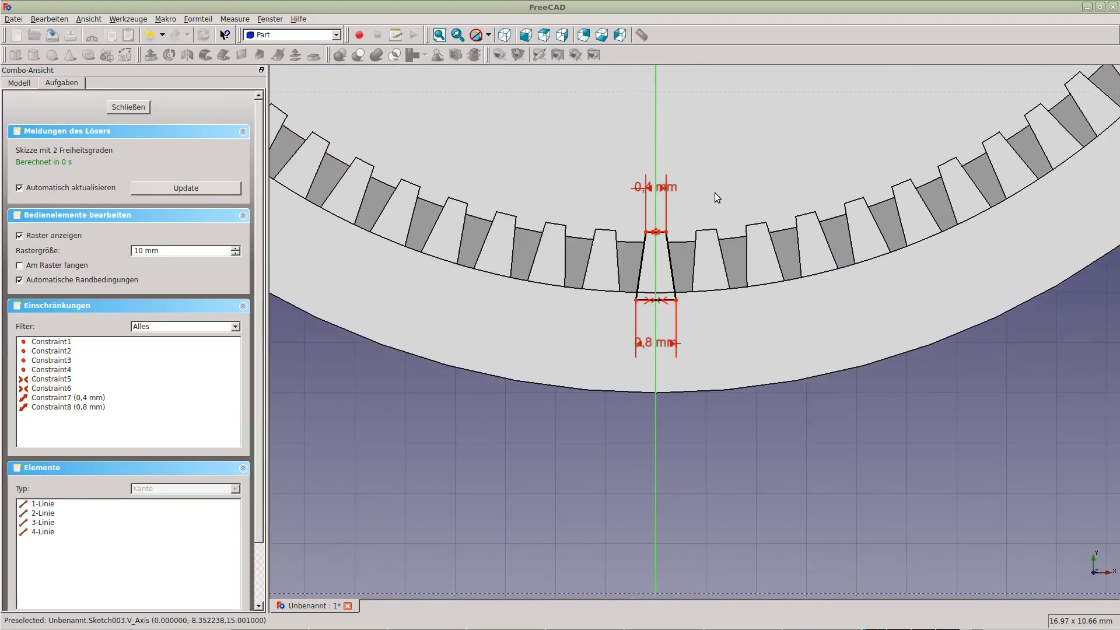
{"action": "scroll", "coordinate": [705, 230], "scroll_direction": "down", "scroll_amount": 4}
{"action": "scroll", "coordinate": [593, 244], "scroll_direction": "down", "scroll_amount": 1}
{"action": "mouse_move", "coordinate": [524, 234]}
{"action": "left_mouse_down"}
{"action": "mouse_move", "coordinate": [517, 384]}
{"action": "mouse_move", "coordinate": [532, 379]}
{"action": "left_mouse_up"}
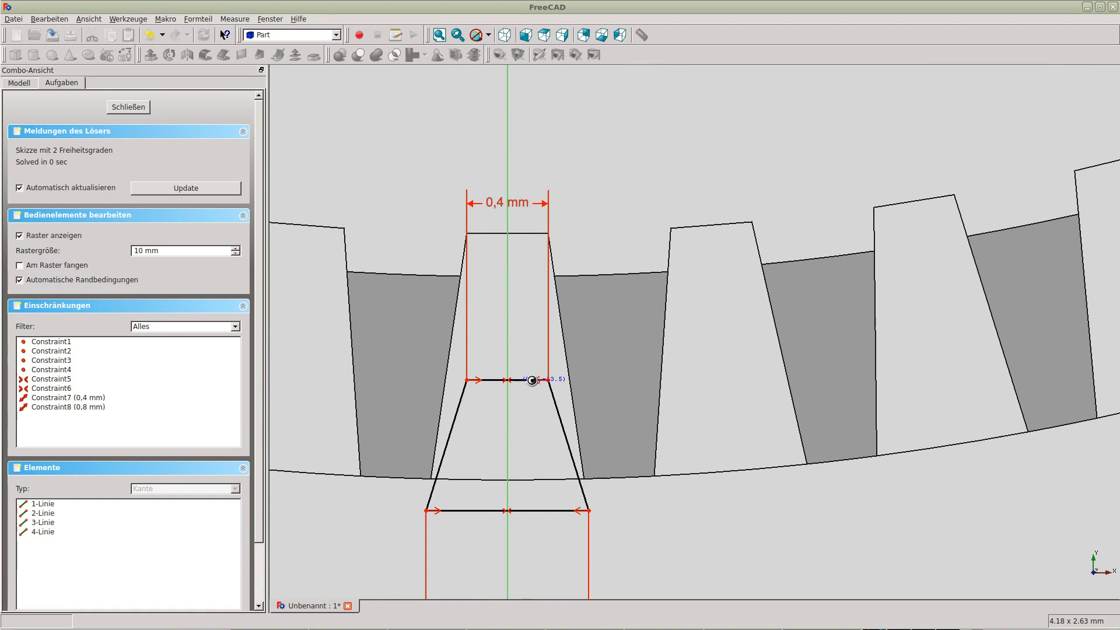
{"action": "scroll", "coordinate": [531, 379], "scroll_direction": "down", "scroll_amount": 3}
{"action": "mouse_move", "coordinate": [508, 412]}
{"action": "middle_mouse_down"}
{"action": "mouse_move", "coordinate": [575, 396]}
{"action": "mouse_move", "coordinate": [608, 345]}
{"action": "mouse_move", "coordinate": [584, 374]}
{"action": "middle_mouse_up"}
{"action": "scroll", "coordinate": [581, 385], "scroll_direction": "down", "scroll_amount": 2}
{"action": "scroll", "coordinate": [548, 369], "scroll_direction": "down", "scroll_amount": 2}
{"action": "scroll", "coordinate": [555, 363], "scroll_direction": "down", "scroll_amount": 4}
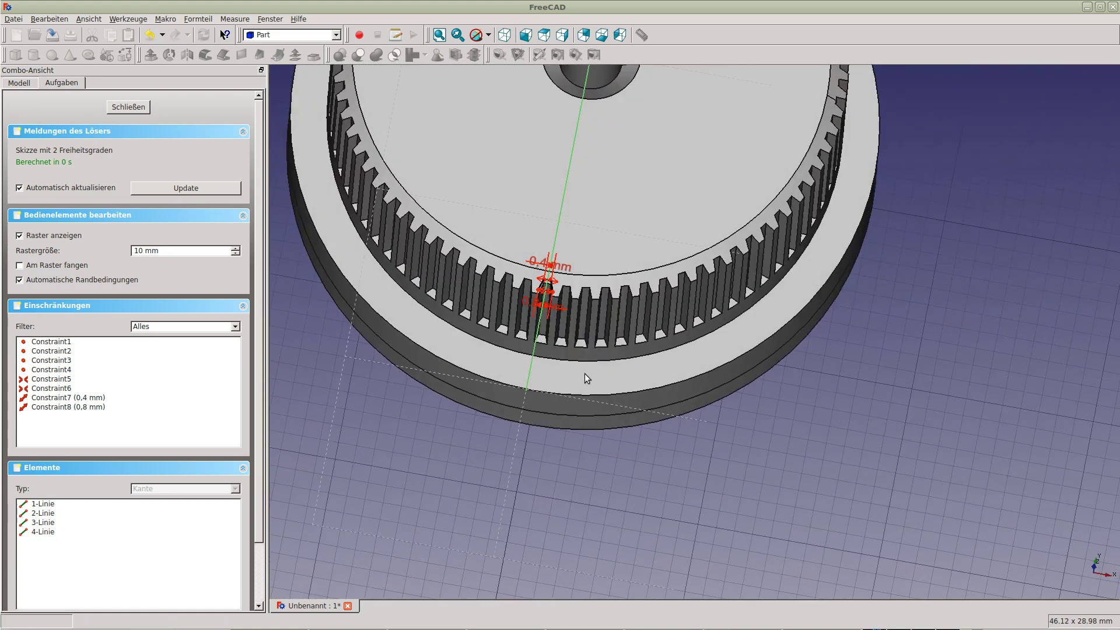
{"action": "scroll", "coordinate": [562, 349], "scroll_direction": "up", "scroll_amount": 3}
{"action": "scroll", "coordinate": [562, 350], "scroll_direction": "up", "scroll_amount": 2}
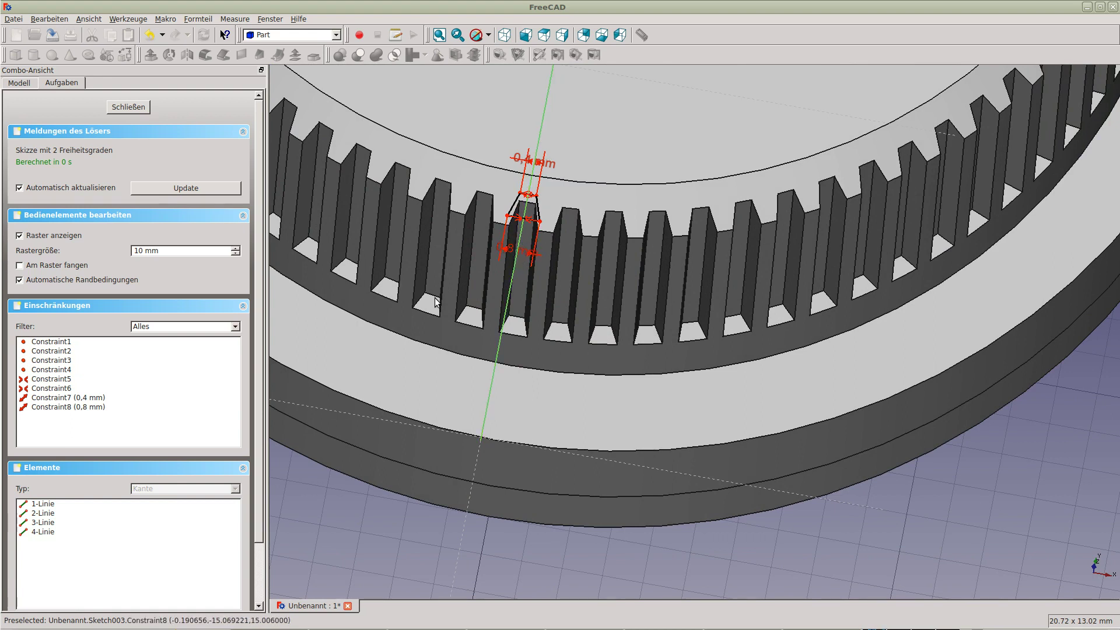
{"action": "scroll", "coordinate": [516, 258], "scroll_direction": "down", "scroll_amount": 4}
{"action": "scroll", "coordinate": [466, 299], "scroll_direction": "down", "scroll_amount": 2}
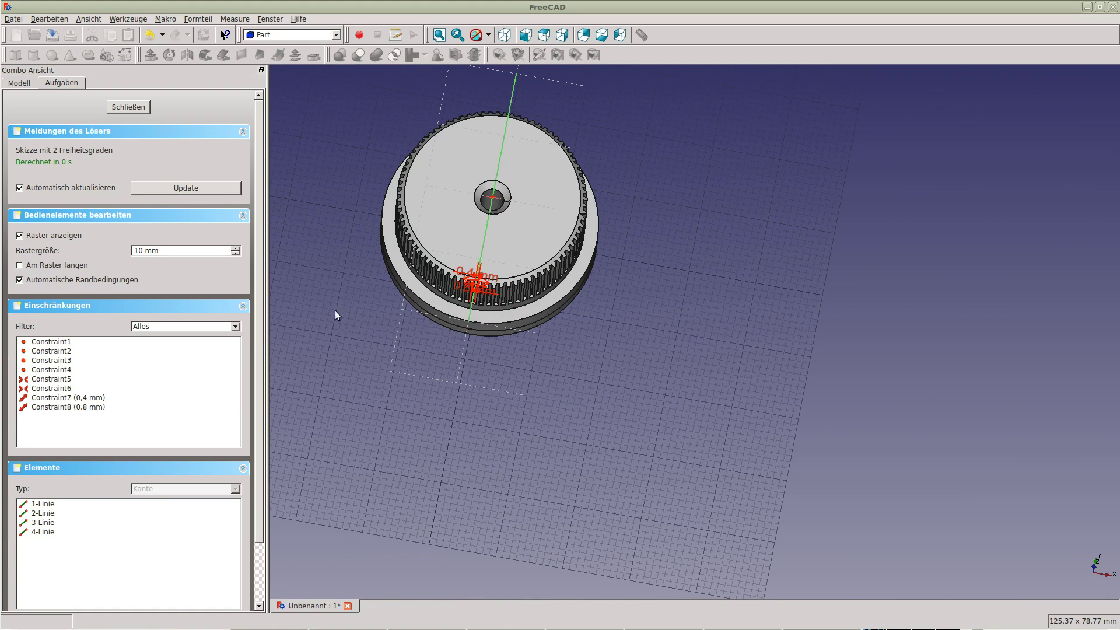
{"action": "mouse_move", "coordinate": [593, 310]}
{"action": "middle_mouse_down"}
{"action": "mouse_move", "coordinate": [565, 271]}
{"action": "mouse_move", "coordinate": [584, 301]}
{"action": "middle_mouse_up"}
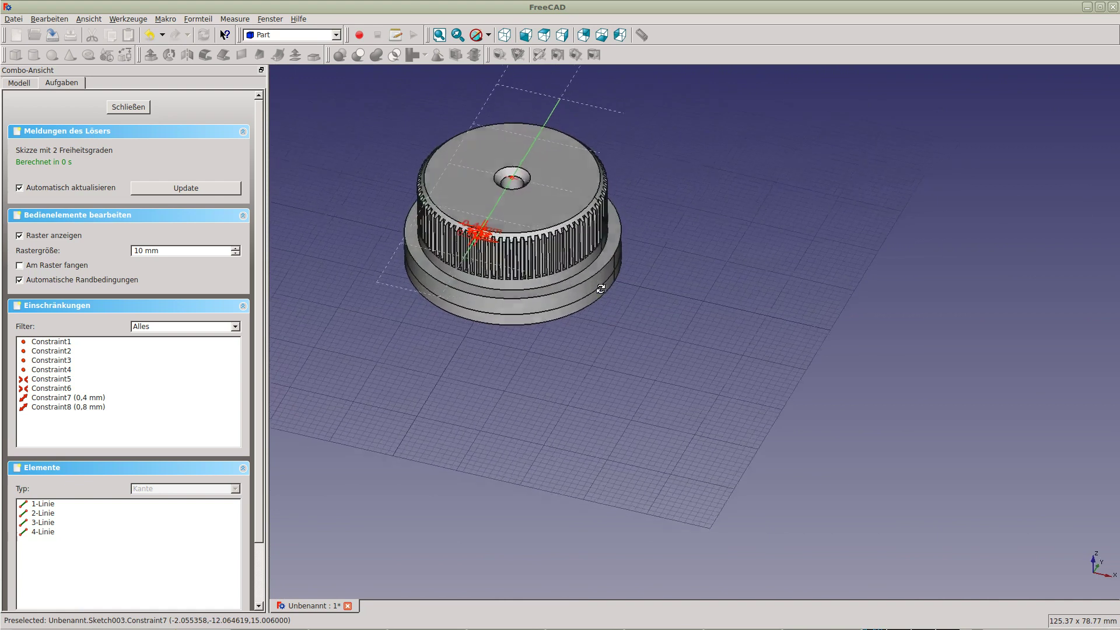
{"action": "left_click", "coordinate": [142, 108]}
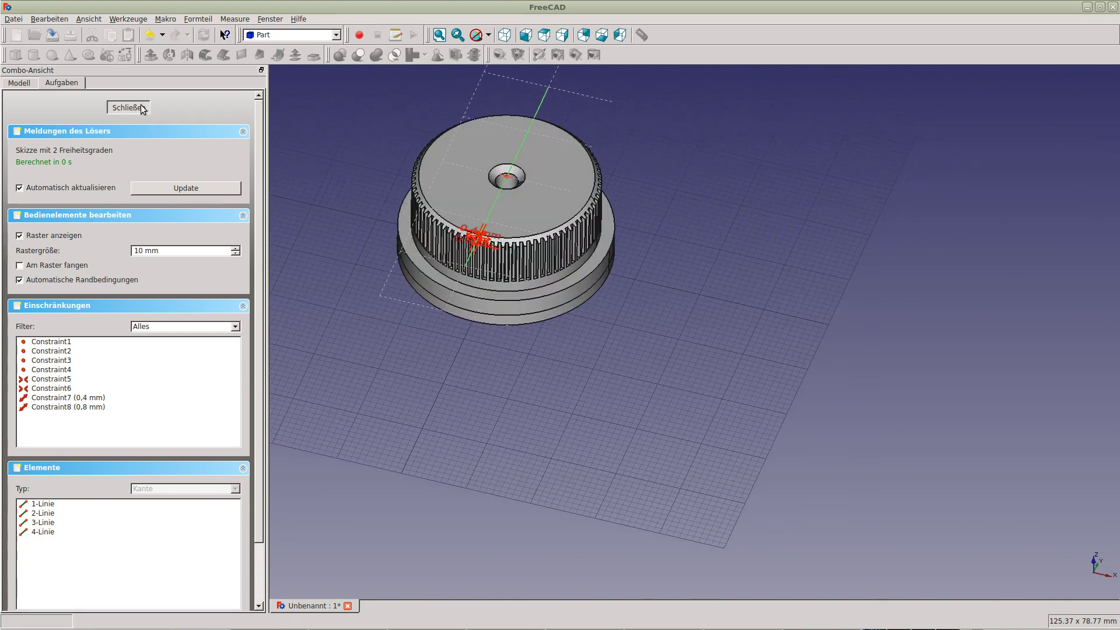
Save the document under the new file name Tändelmutter
{"action": "middle_click_drag", "start_coordinate": [559, 280], "coordinate": [569, 292]}
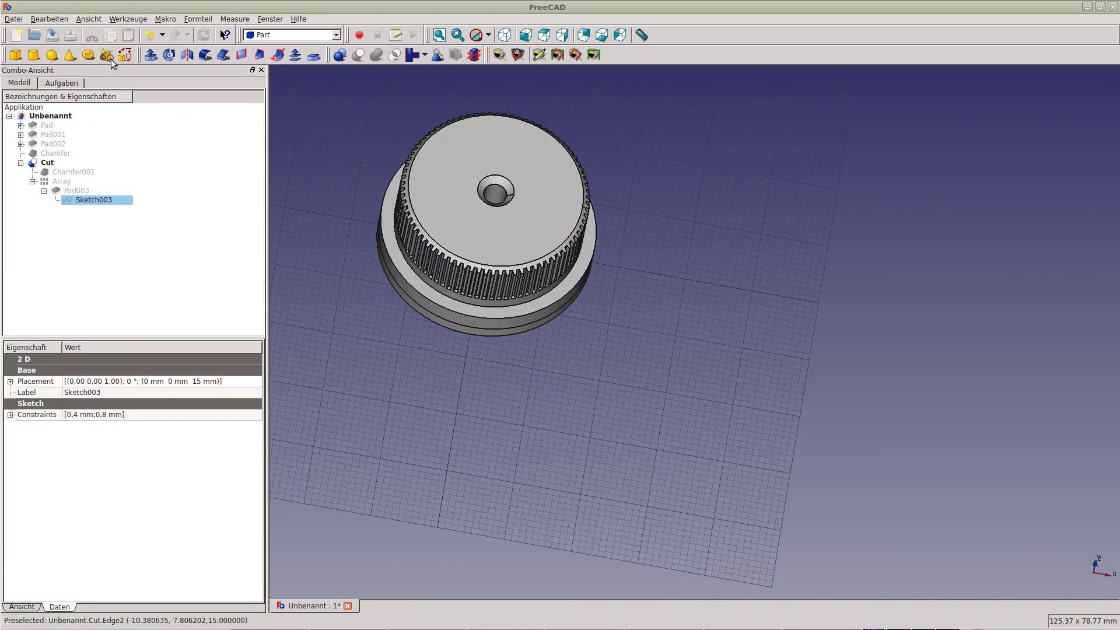
{"action": "left_click", "coordinate": [14, 19]}
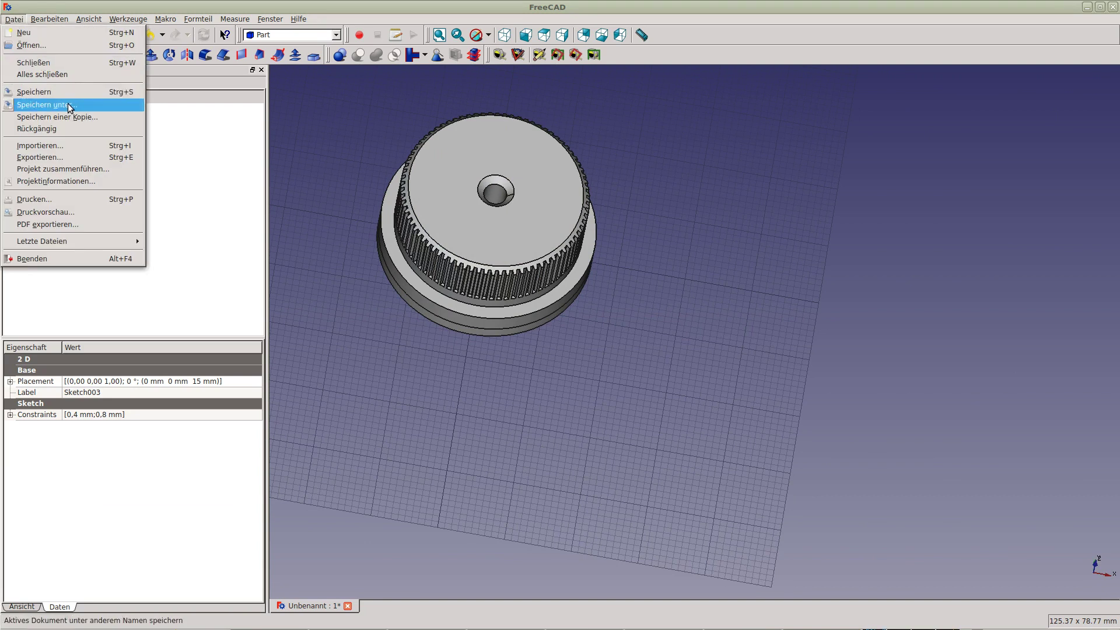
{"action": "left_click", "coordinate": [73, 106]}
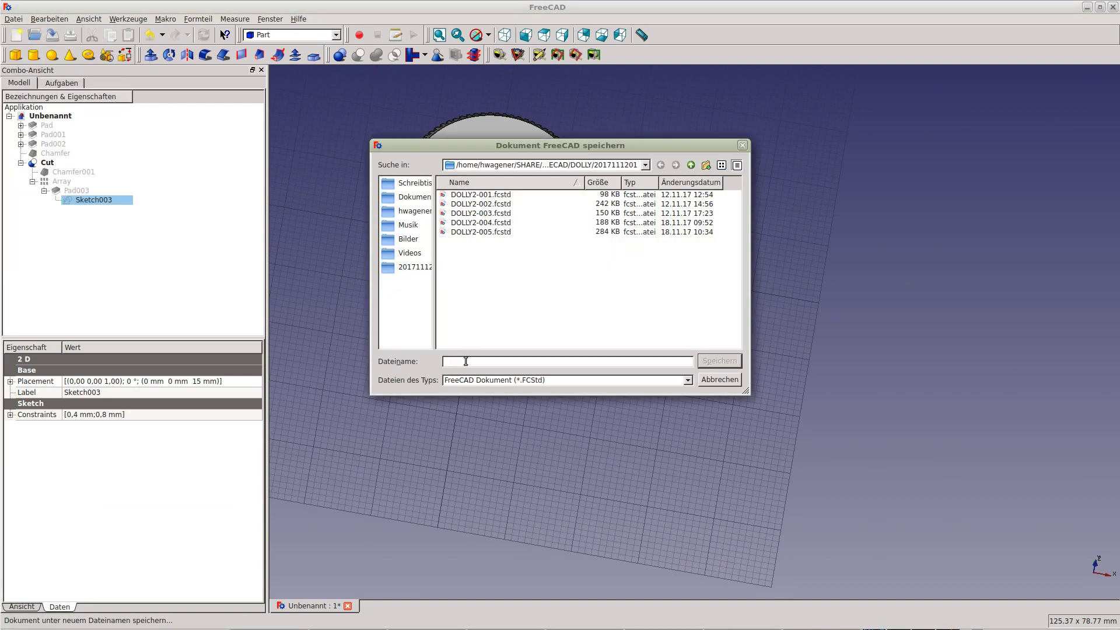
{"action": "type", "text": "Tändelmutter"}
{"action": "key", "text": "Return"}
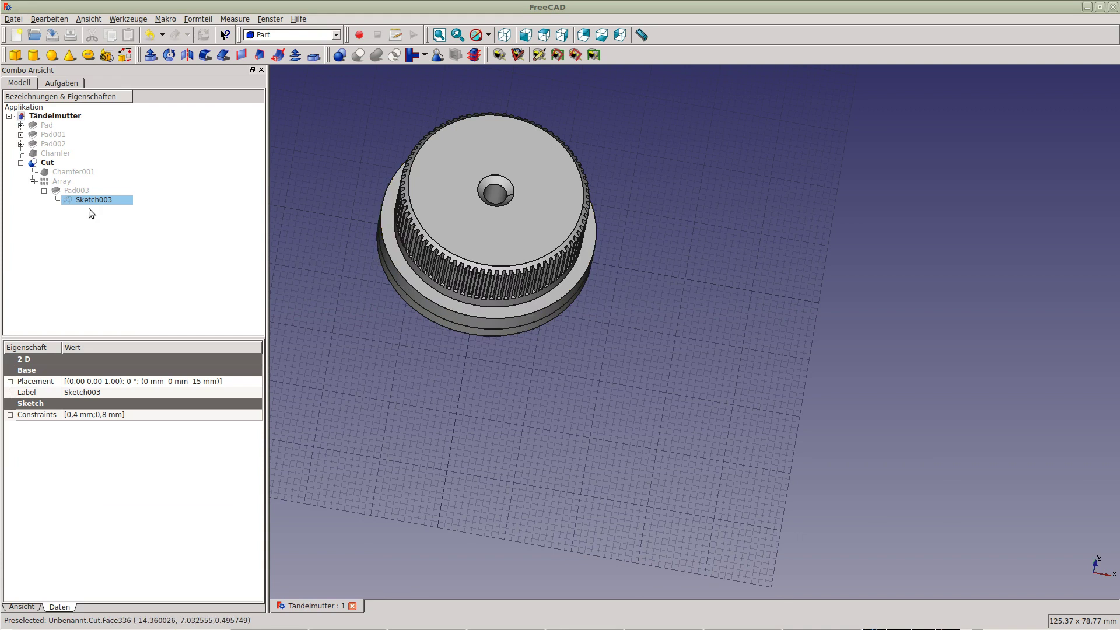
Make a simple copy of Cut and rename the resulting Cut001 to Rändelmutter
{"action": "left_click", "coordinate": [48, 164]}
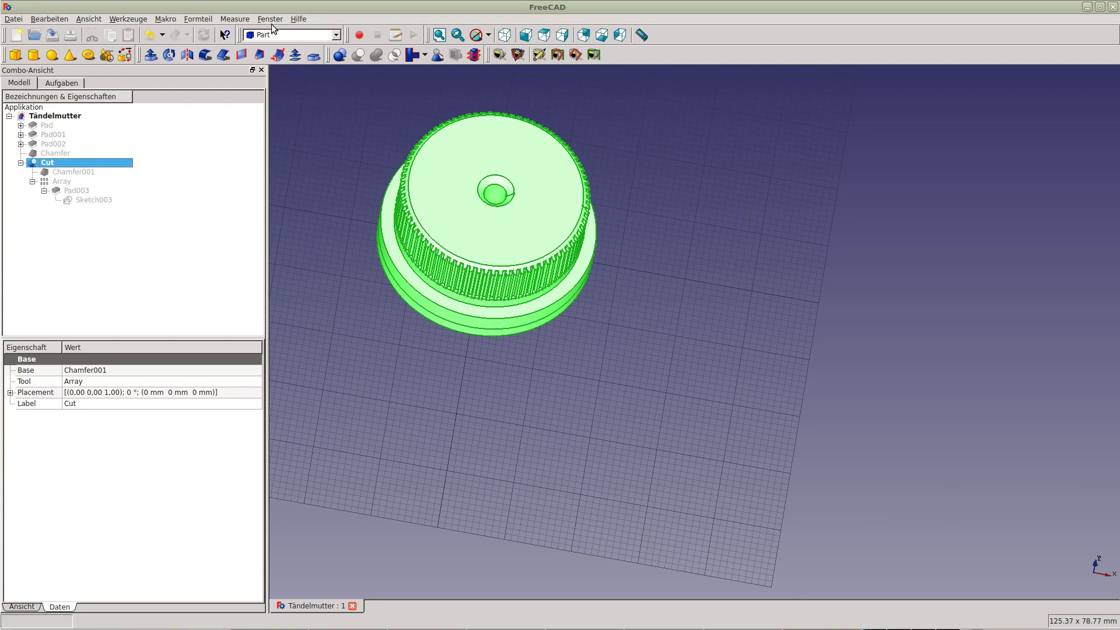
{"action": "left_click", "coordinate": [198, 20]}
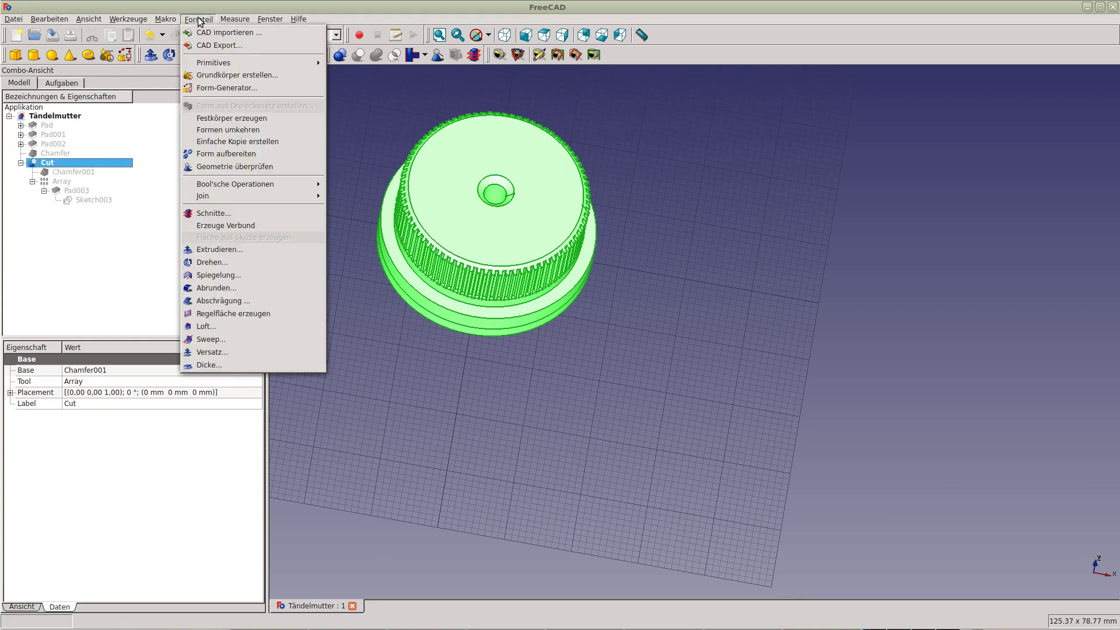
{"action": "left_click", "coordinate": [237, 155]}
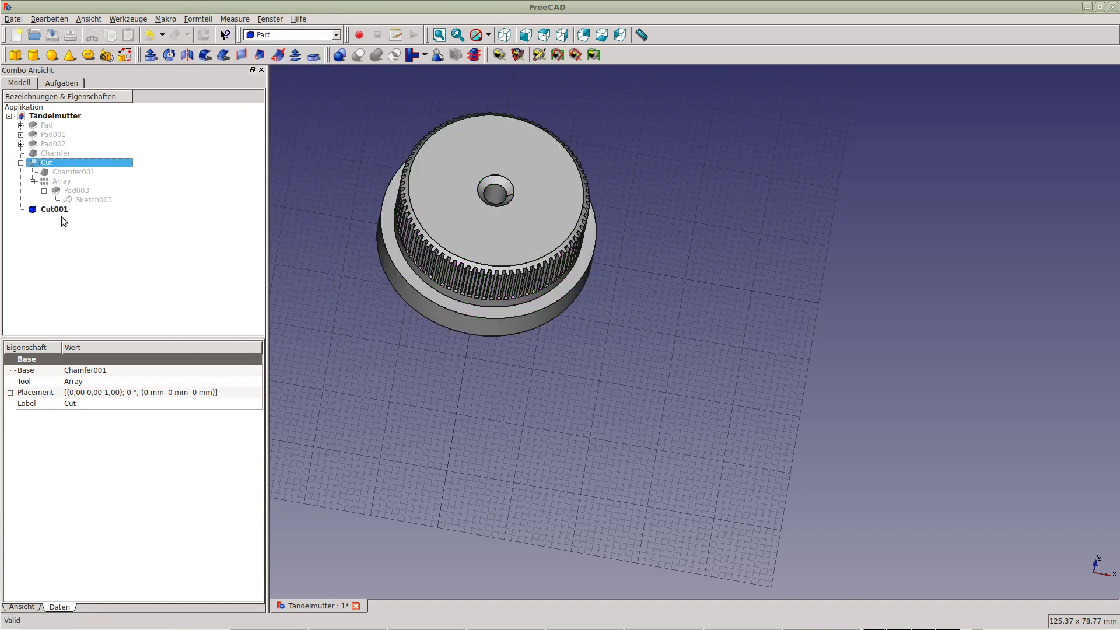
{"action": "left_click", "coordinate": [55, 211]}
{"action": "type", "text": "Rändelmutte"}
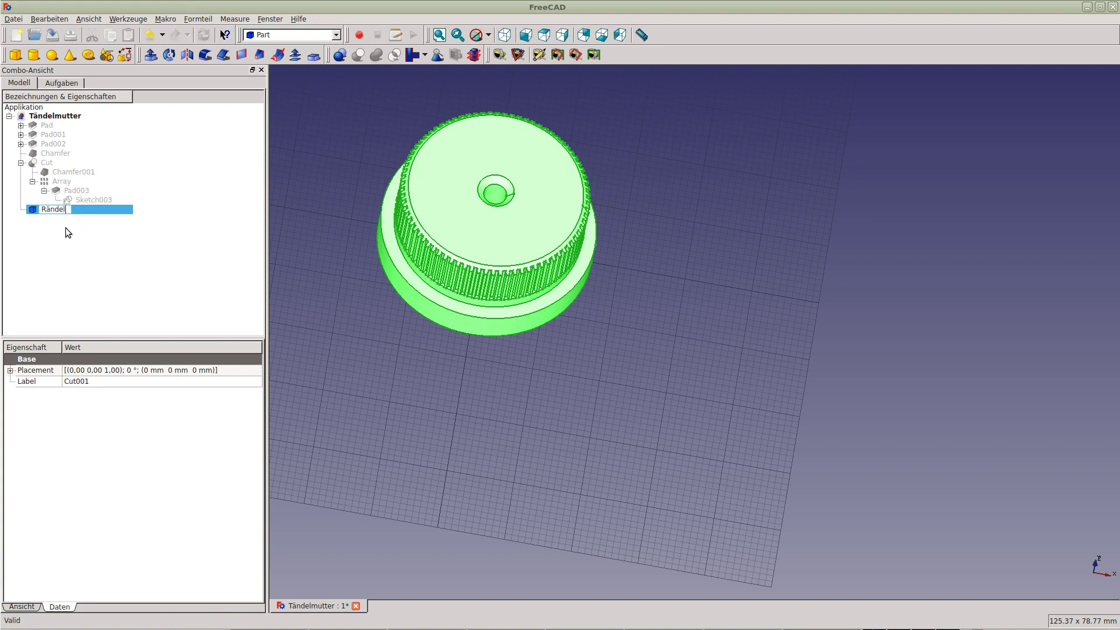
{"action": "type", "text": "r"}
{"action": "key", "text": "Return"}
{"action": "left_click", "coordinate": [14, 18]}
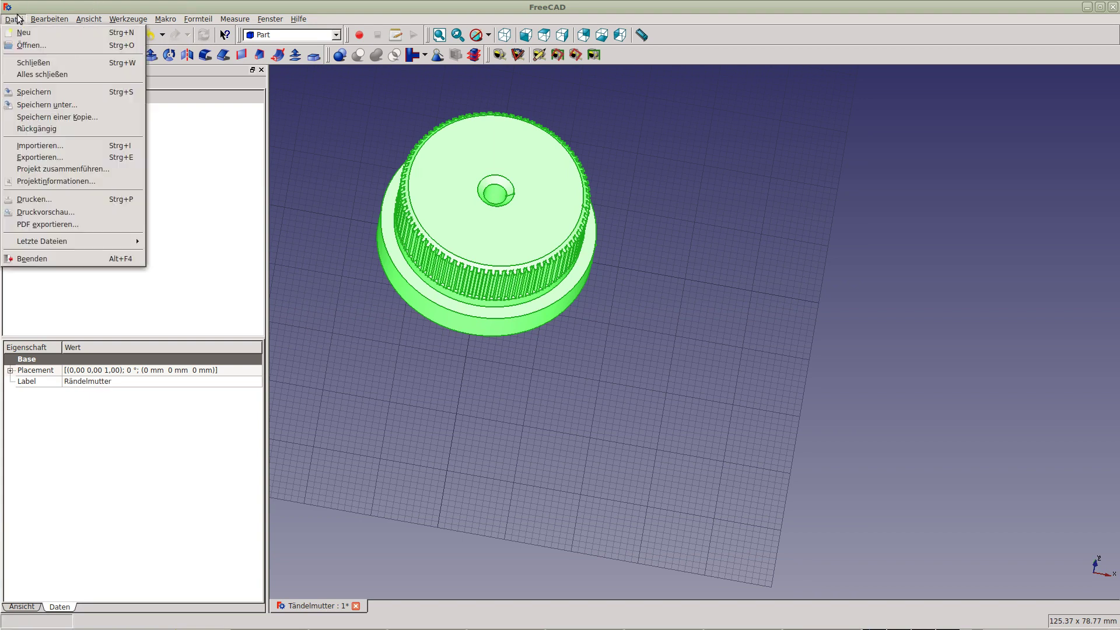
Save the document and export Rändelmutter as STL Mesh, overwriting Rändelmutter.stl
{"action": "left_click", "coordinate": [42, 95]}
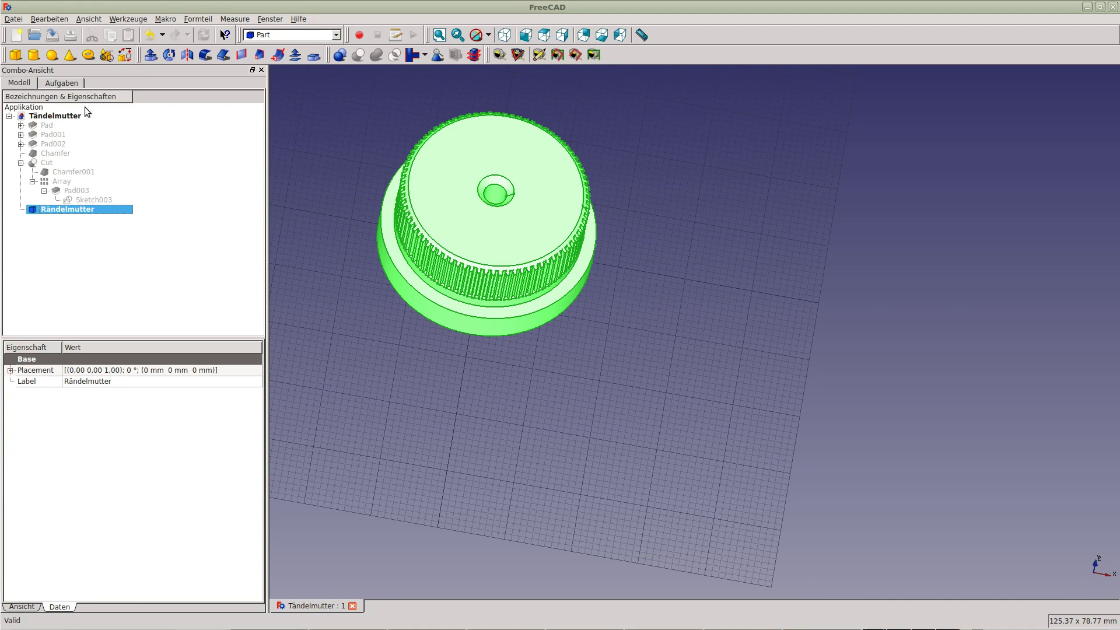
{"action": "key", "text": "ctrl+e"}
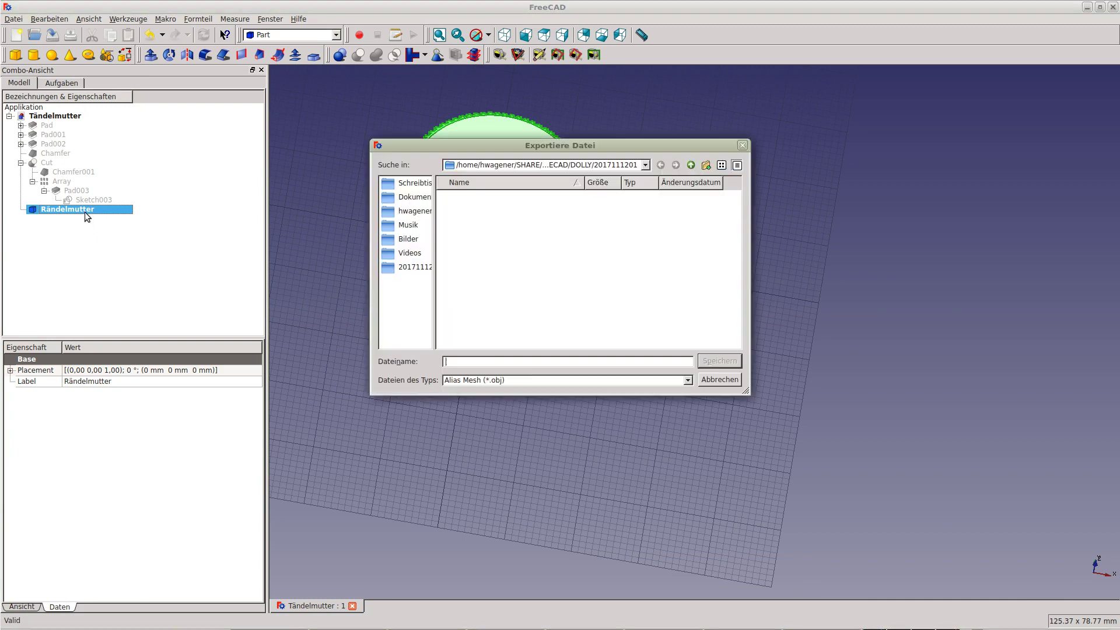
{"action": "left_click", "coordinate": [501, 383]}
{"action": "key", "text": "s"}
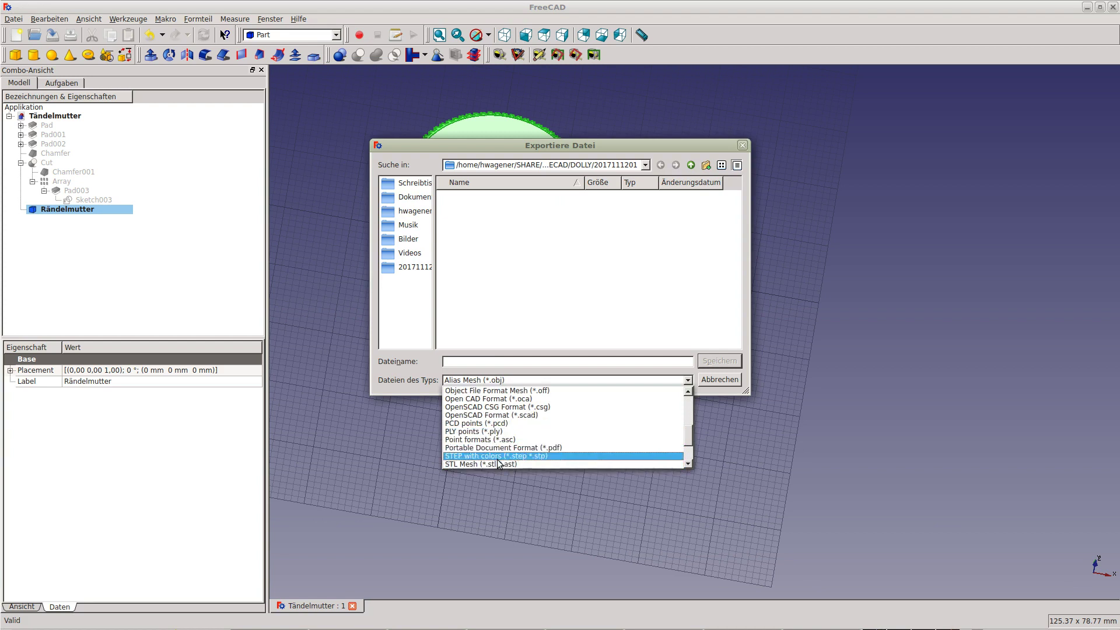
{"action": "left_click", "coordinate": [483, 463]}
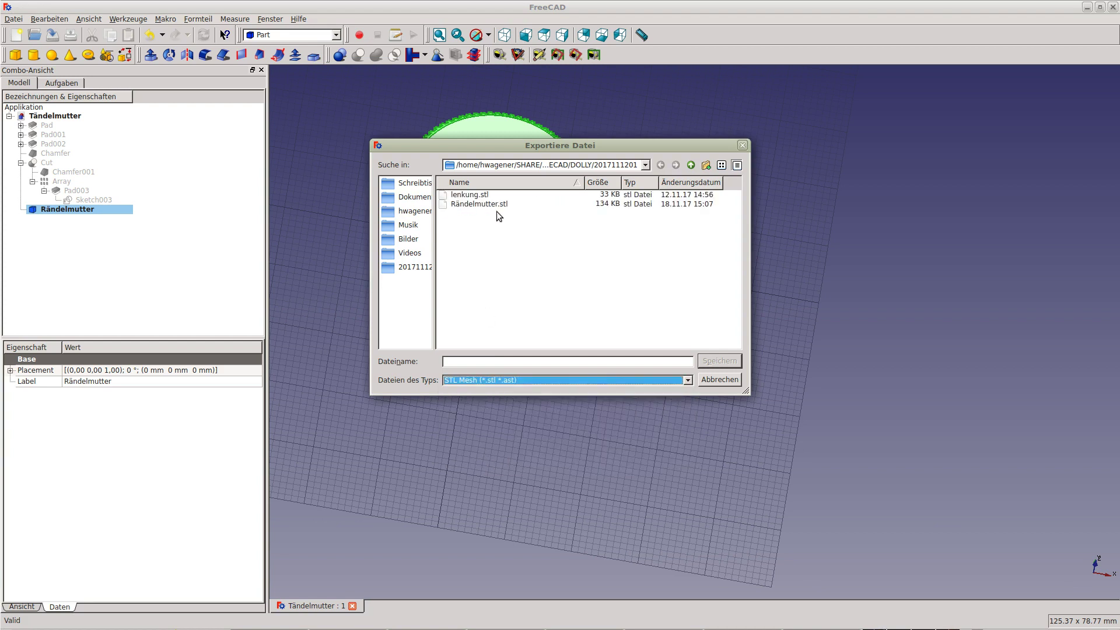
{"action": "left_click", "coordinate": [483, 205]}
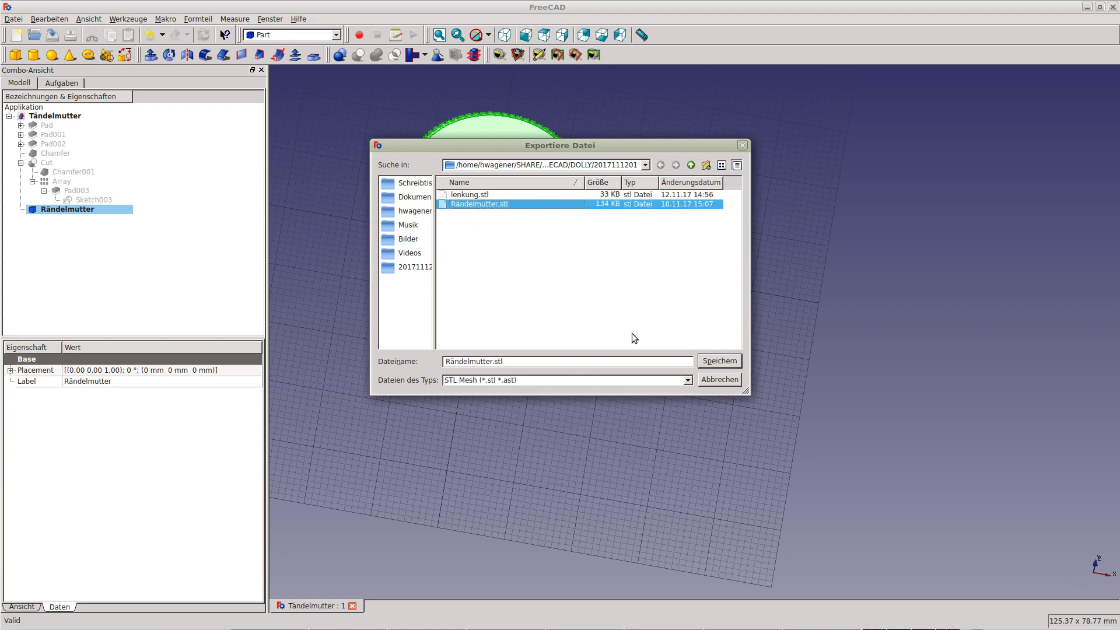
{"action": "left_click", "coordinate": [715, 360]}
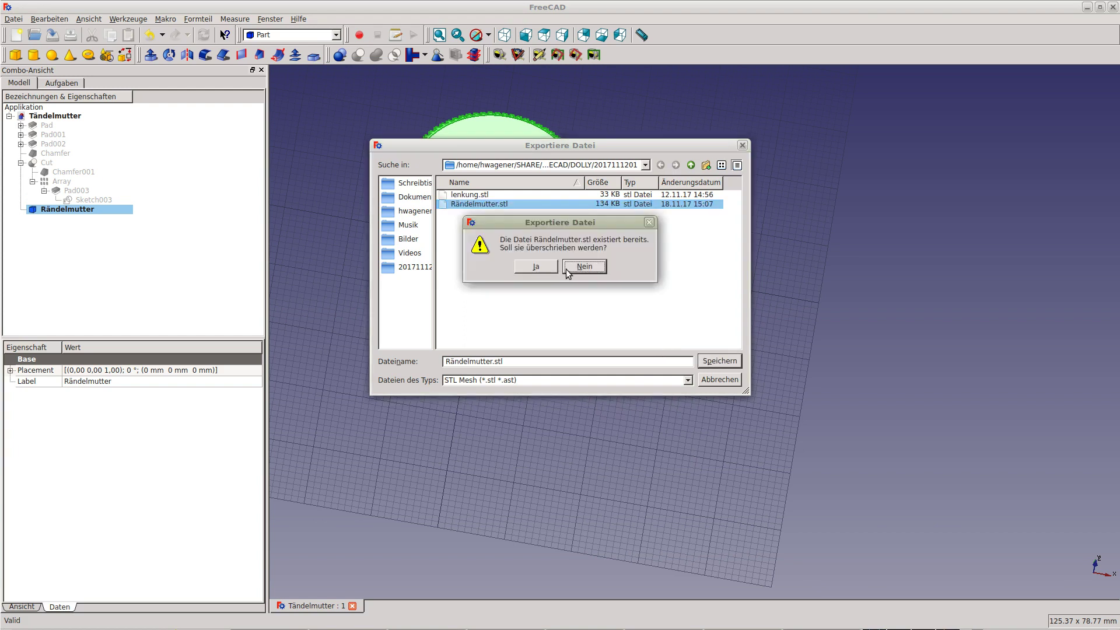
{"action": "left_click", "coordinate": [536, 266]}
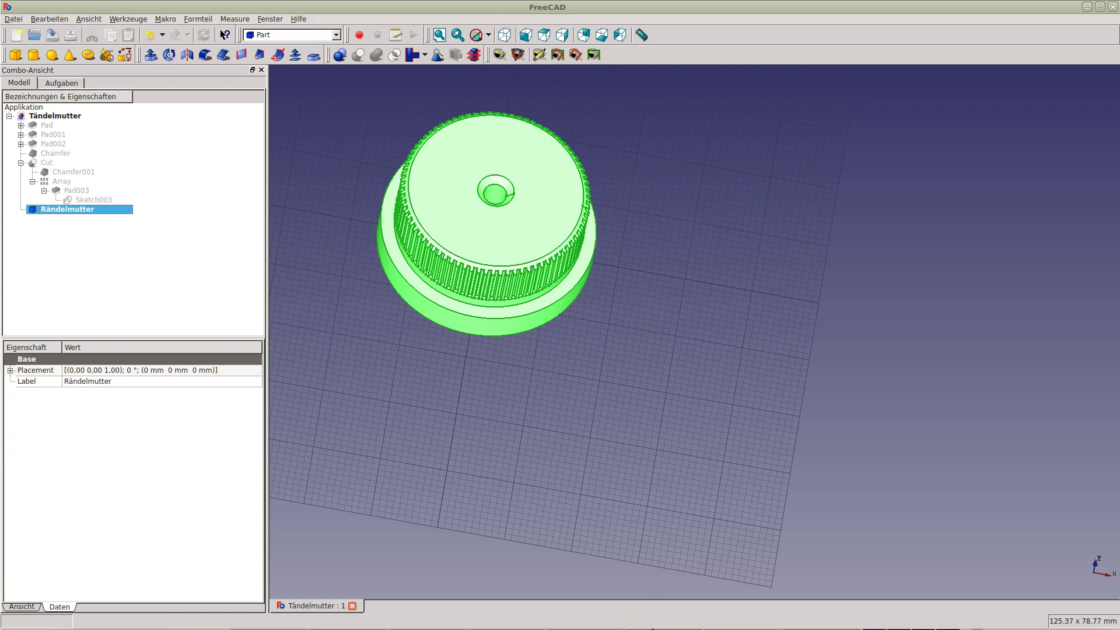
{"action": "mouse_move", "coordinate": [535, 627]}
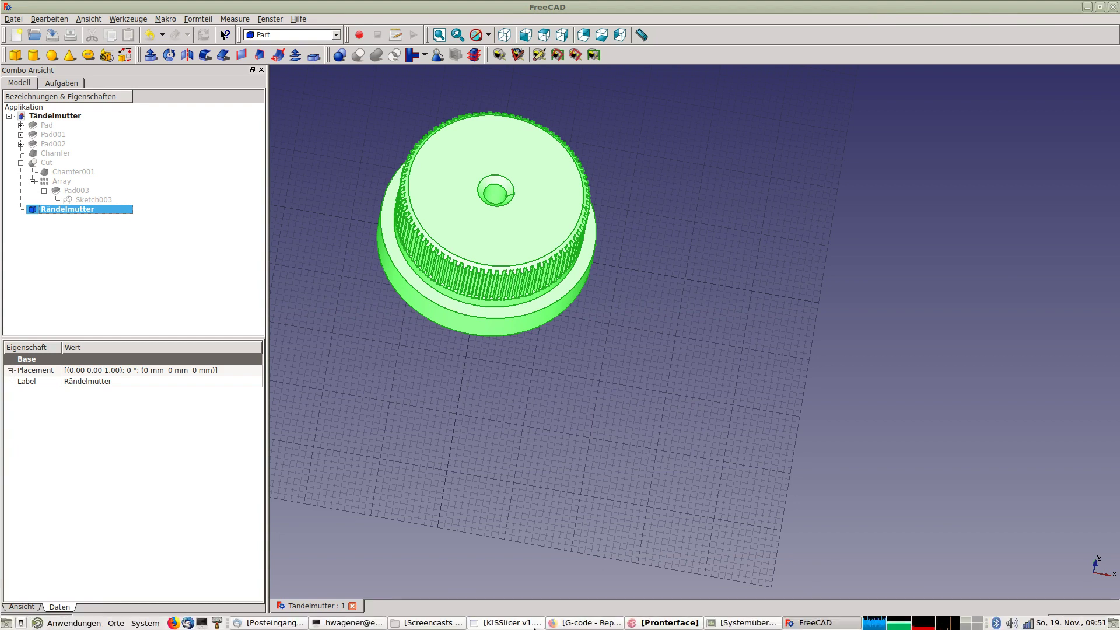
Switch to KISSlicer and load the Rändelmutter STL onto the build plate
{"action": "left_click", "coordinate": [501, 623]}
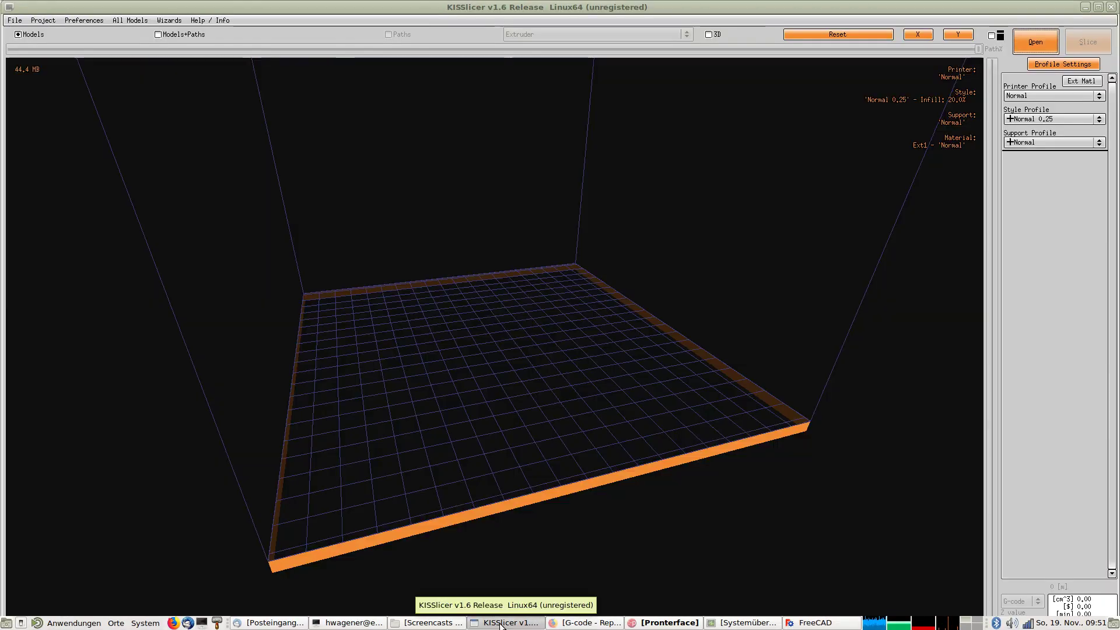
{"action": "left_click", "coordinate": [1037, 41]}
{"action": "double_click", "coordinate": [878, 63]}
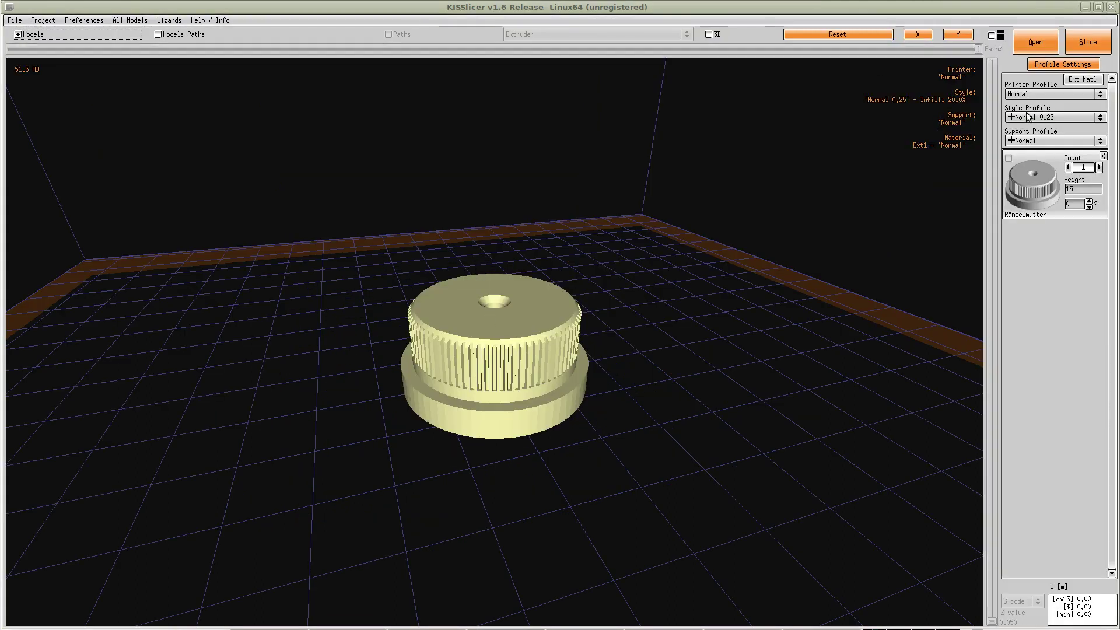
Raise the Normal 0,25 style infill from 20% to 25%, then review Support and Material settings
{"action": "left_click", "coordinate": [1052, 65]}
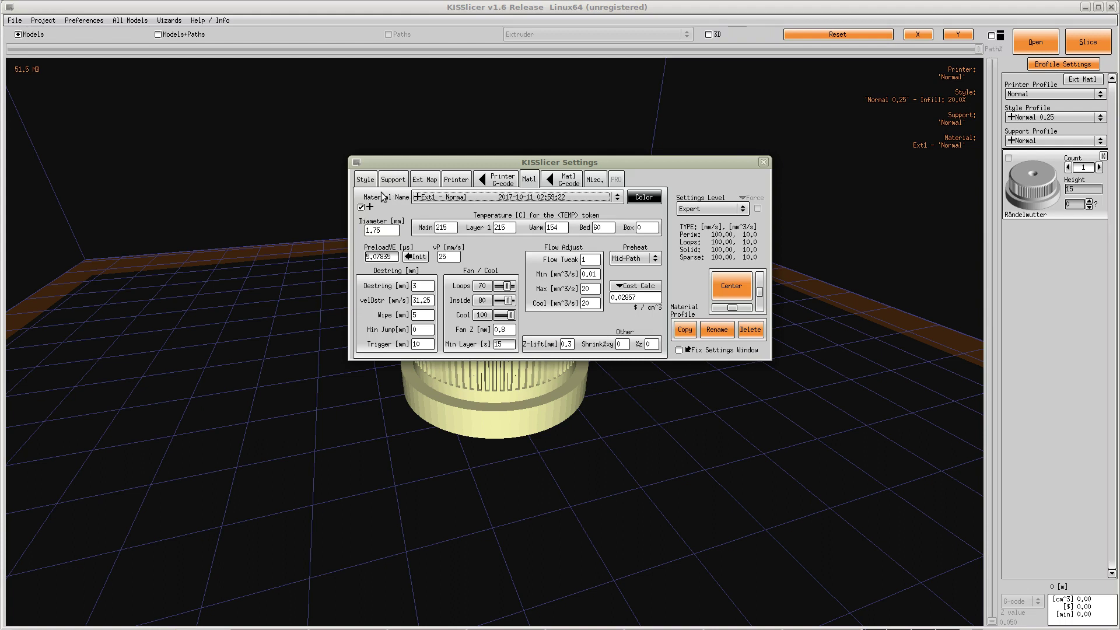
{"action": "left_click", "coordinate": [368, 180]}
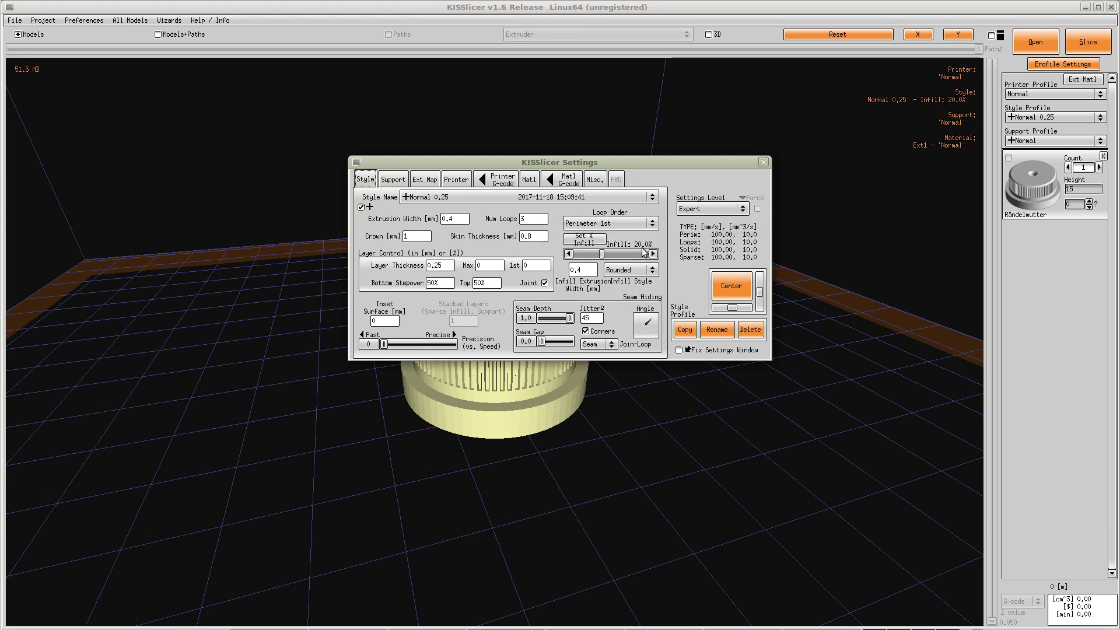
{"action": "mouse_move", "coordinate": [601, 254]}
{"action": "left_click_drag", "start_coordinate": [604, 255], "coordinate": [600, 256]}
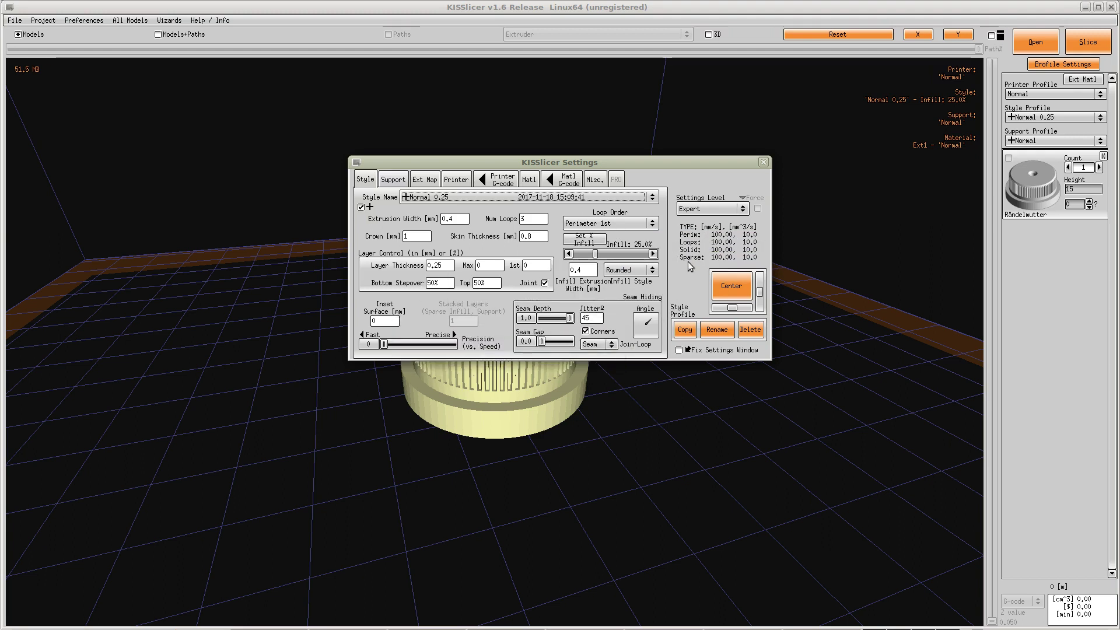
{"action": "left_click", "coordinate": [394, 181]}
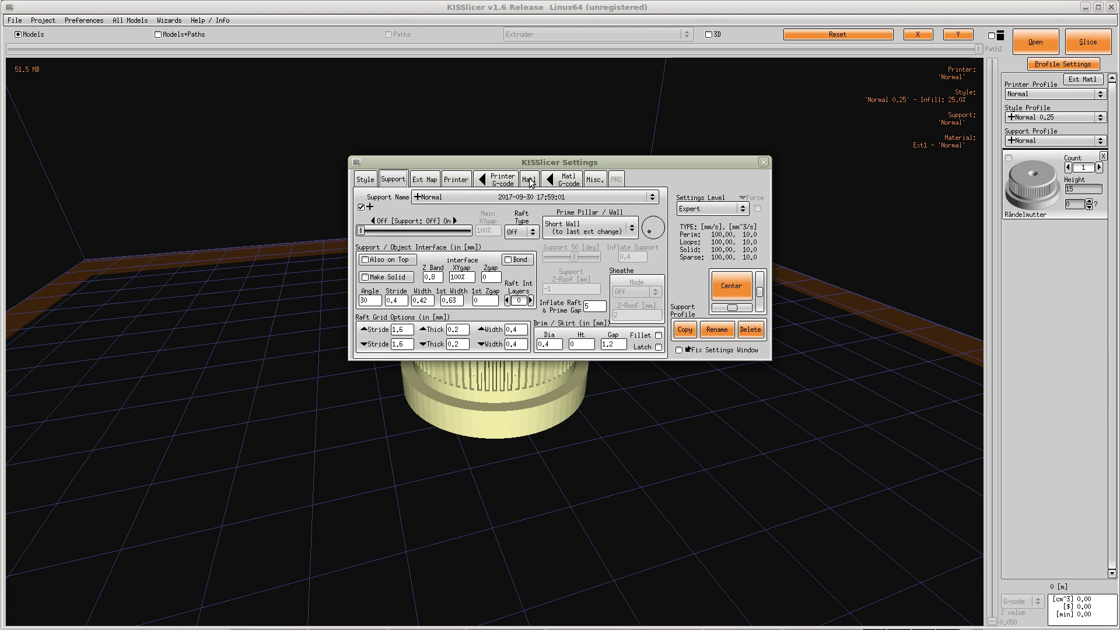
{"action": "left_click", "coordinate": [530, 177]}
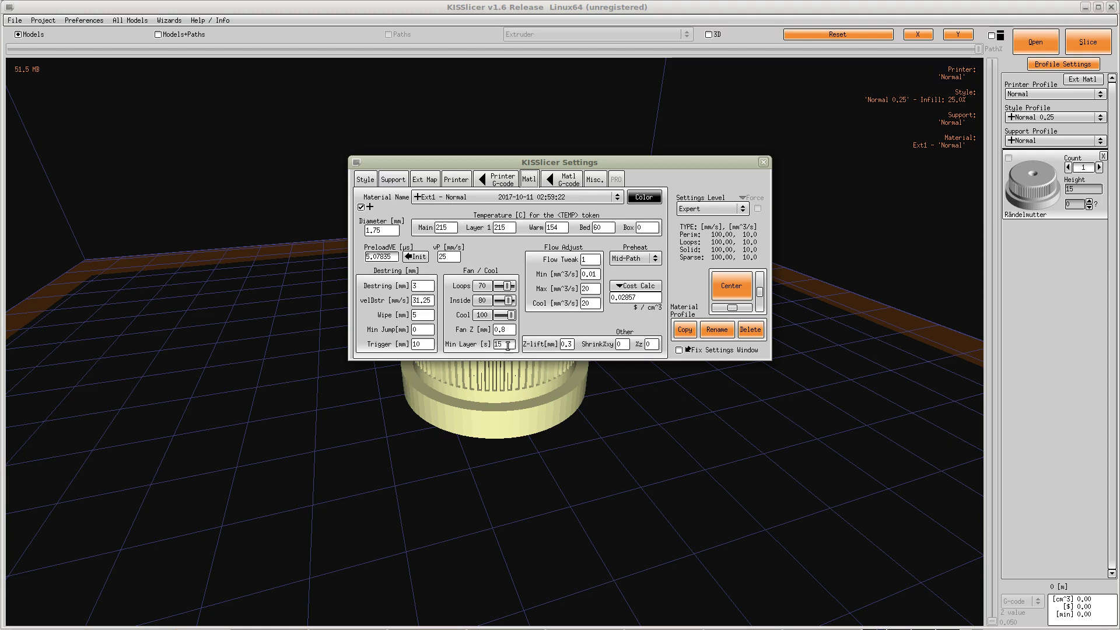
{"action": "mouse_move", "coordinate": [502, 343]}
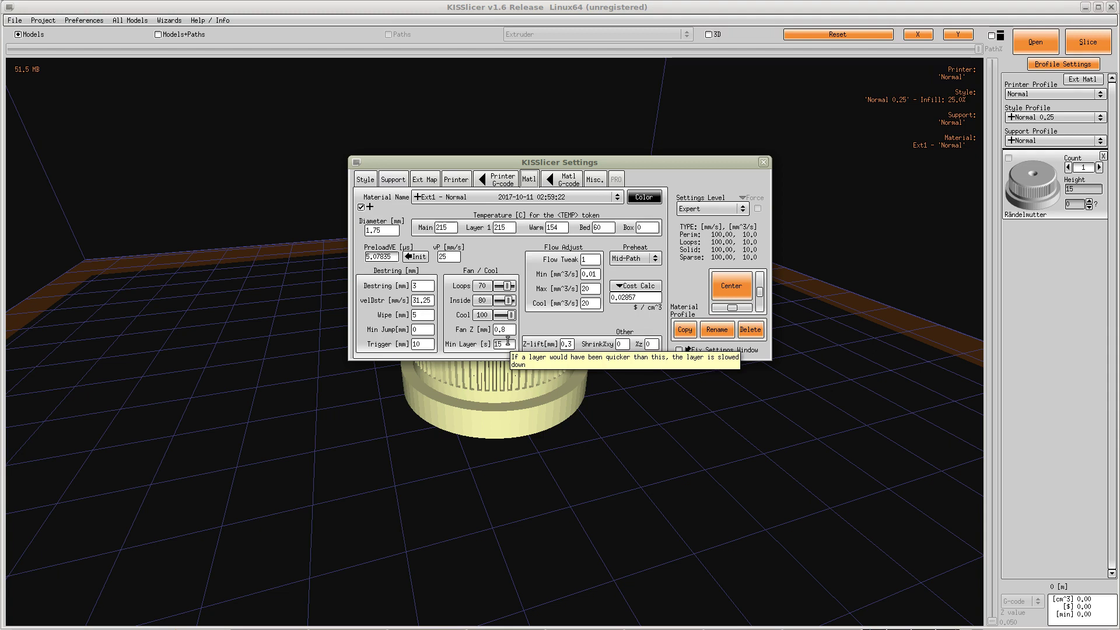
{"action": "left_click", "coordinate": [365, 179]}
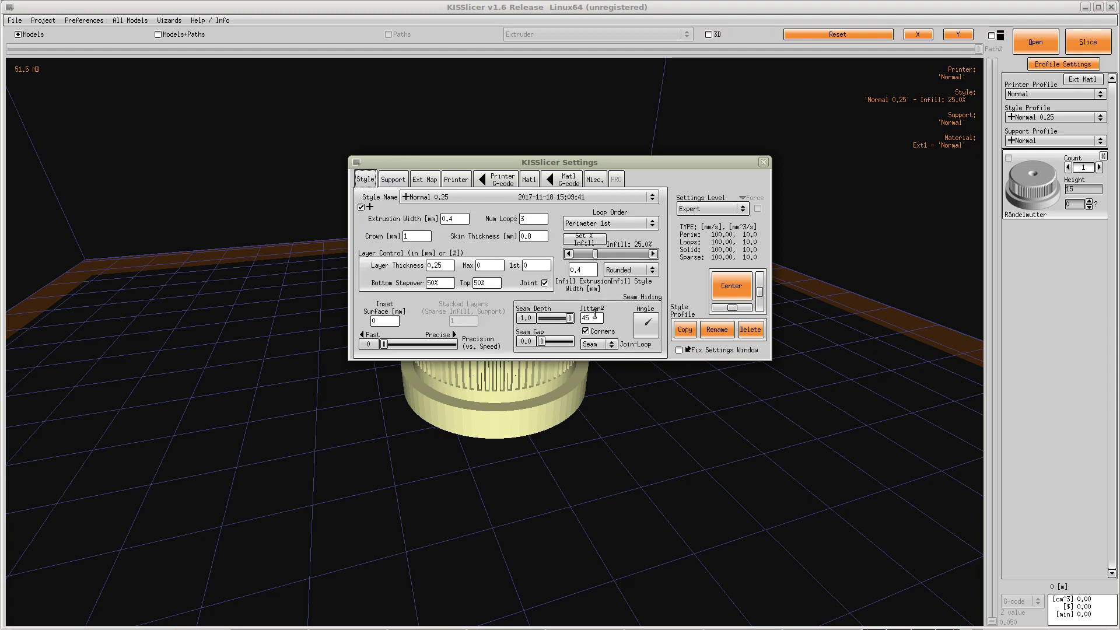
Slice the nut (4,64 cm³, about 31 minutes) and write Rändelmutter.gcode
{"action": "left_click", "coordinate": [763, 162]}
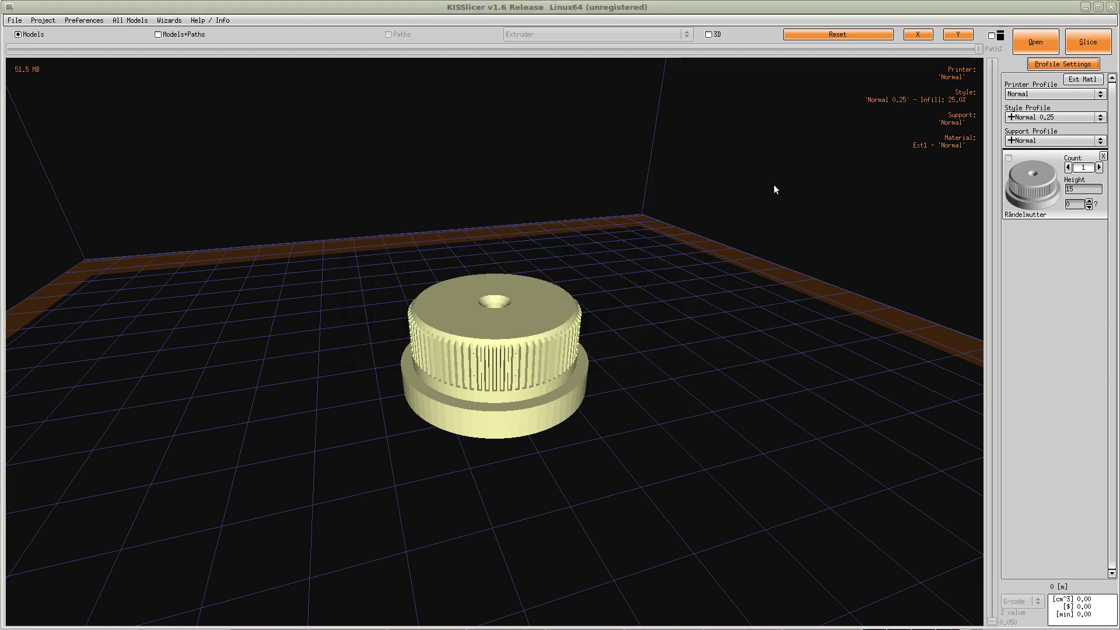
{"action": "left_click", "coordinate": [1088, 42]}
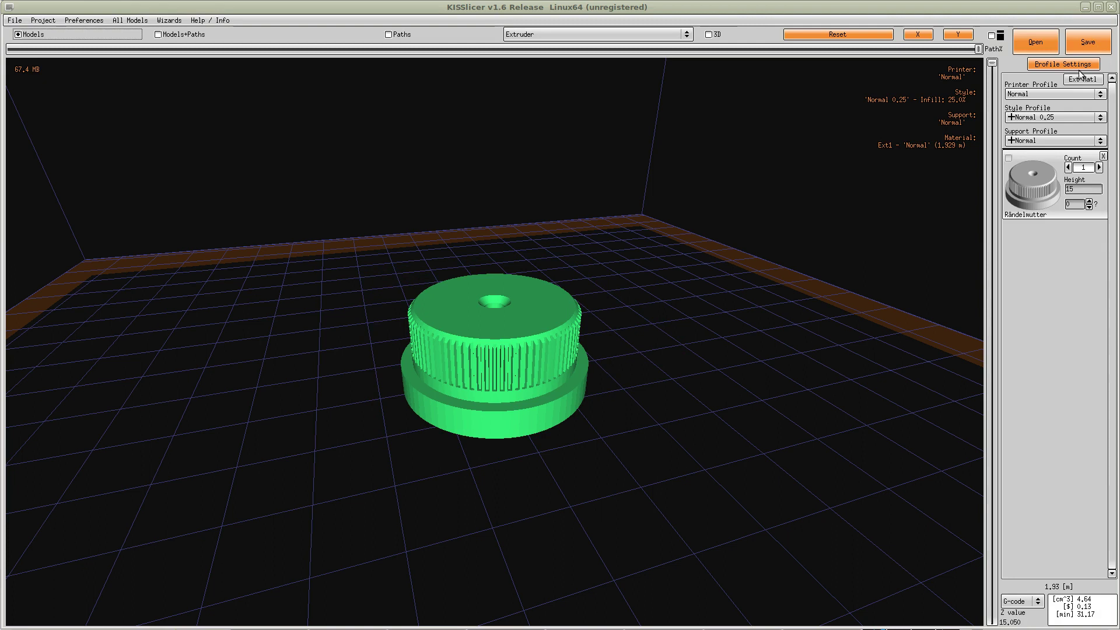
{"action": "left_click", "coordinate": [1095, 42]}
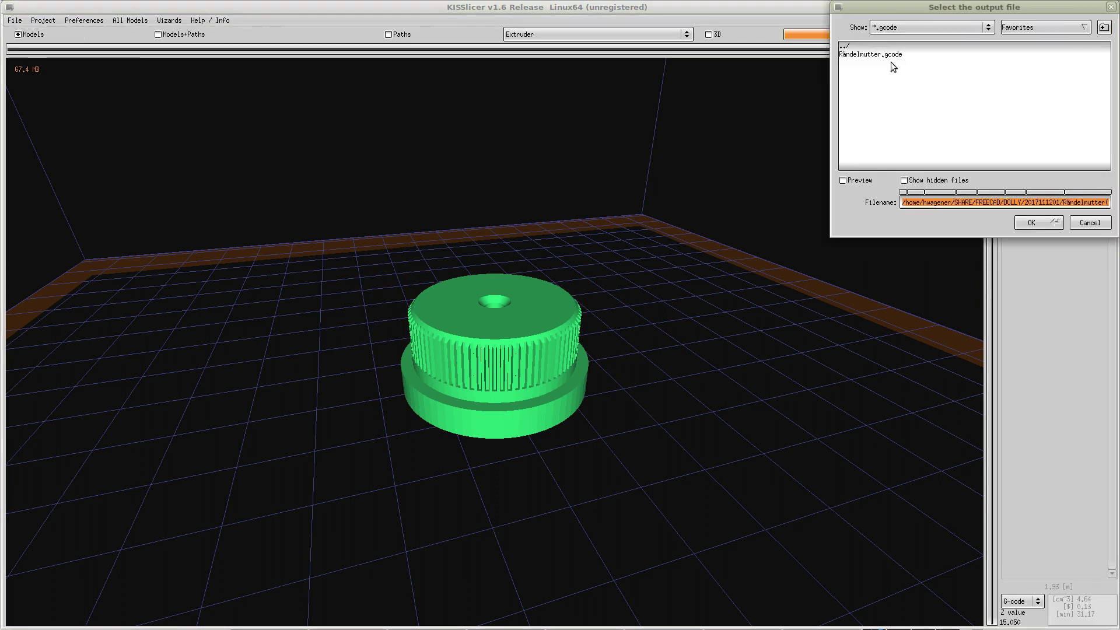
{"action": "left_click", "coordinate": [875, 55]}
{"action": "left_click", "coordinate": [1031, 223]}
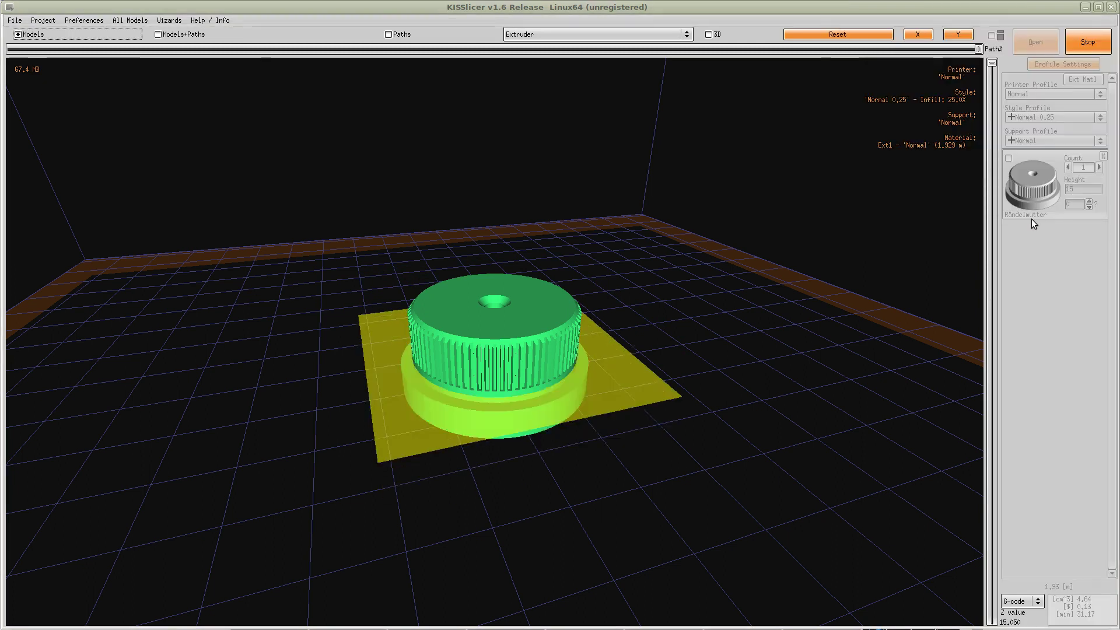
{"action": "left_click", "coordinate": [174, 34]}
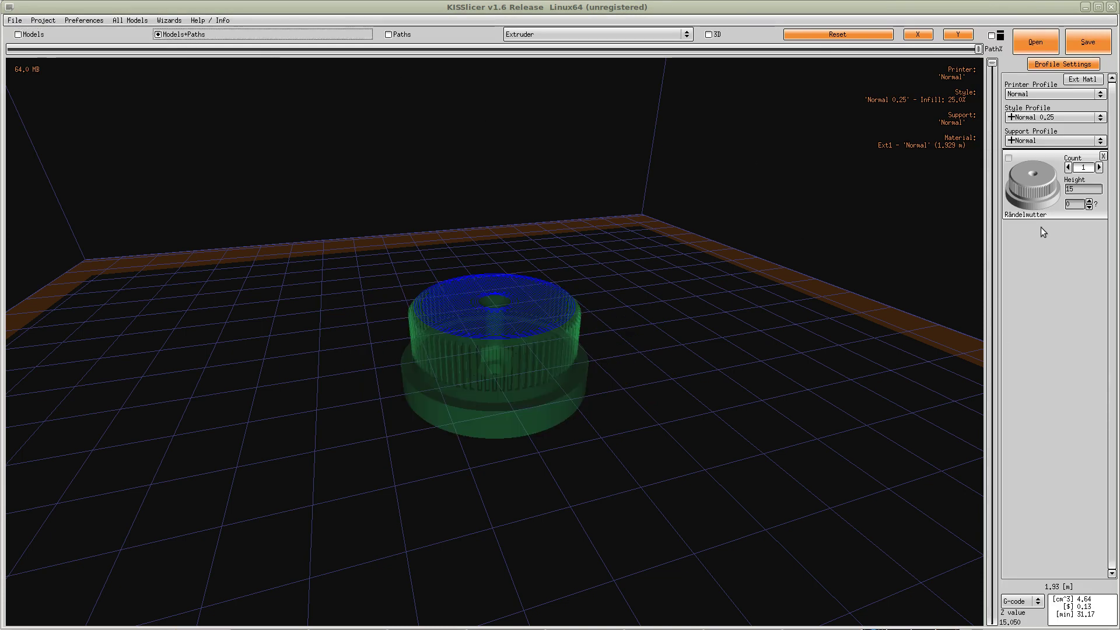
Step the toolpath preview up and down through the layers, settling on Z 4.800
{"action": "left_click_drag", "start_coordinate": [992, 63], "coordinate": [991, 620]}
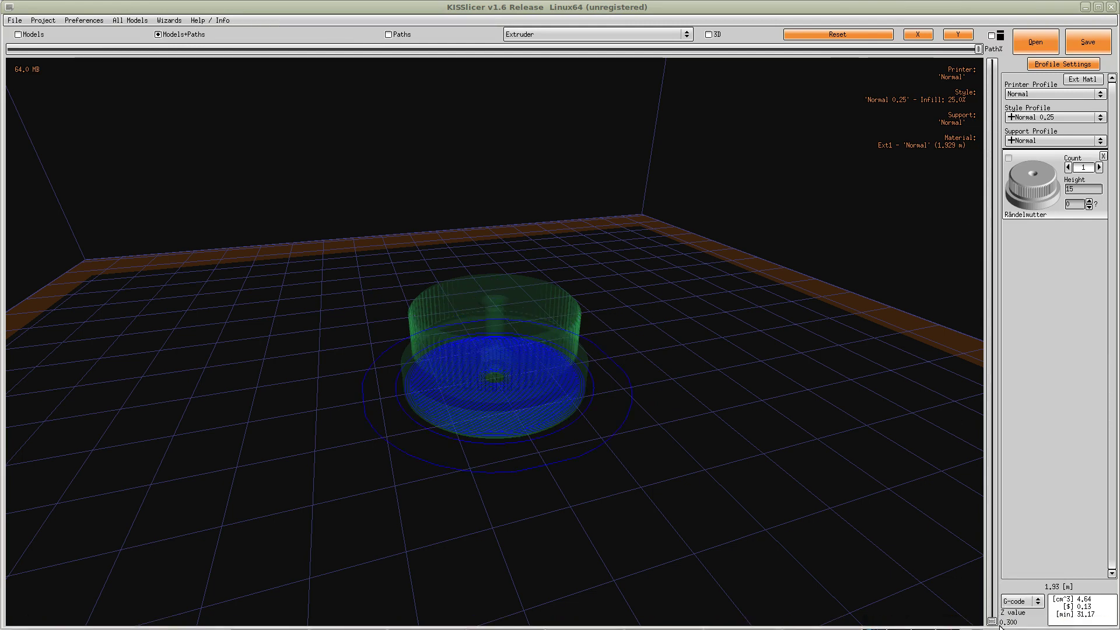
{"action": "key", "text": "Up"}
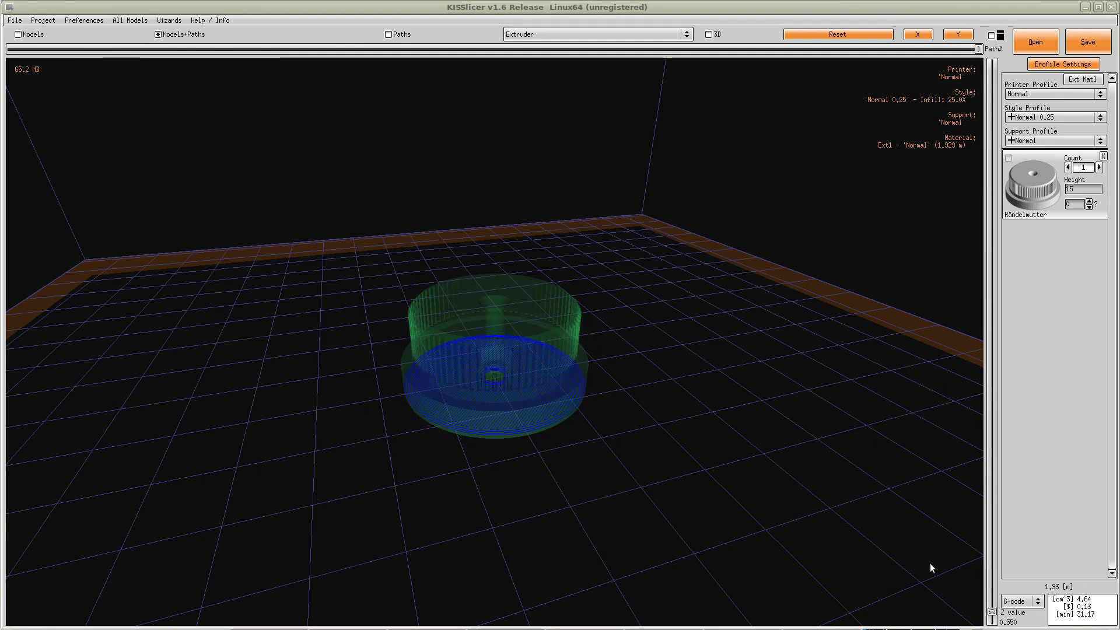
{"action": "key", "text": "Up"}
{"action": "key", "text": "Up"}
{"action": "key", "text": "Up"}
{"action": "key", "text": "Up"}
{"action": "key", "text": "Up"}
{"action": "key", "text": "Up"}
{"action": "scroll", "coordinate": [572, 464], "scroll_direction": "up", "scroll_amount": 3}
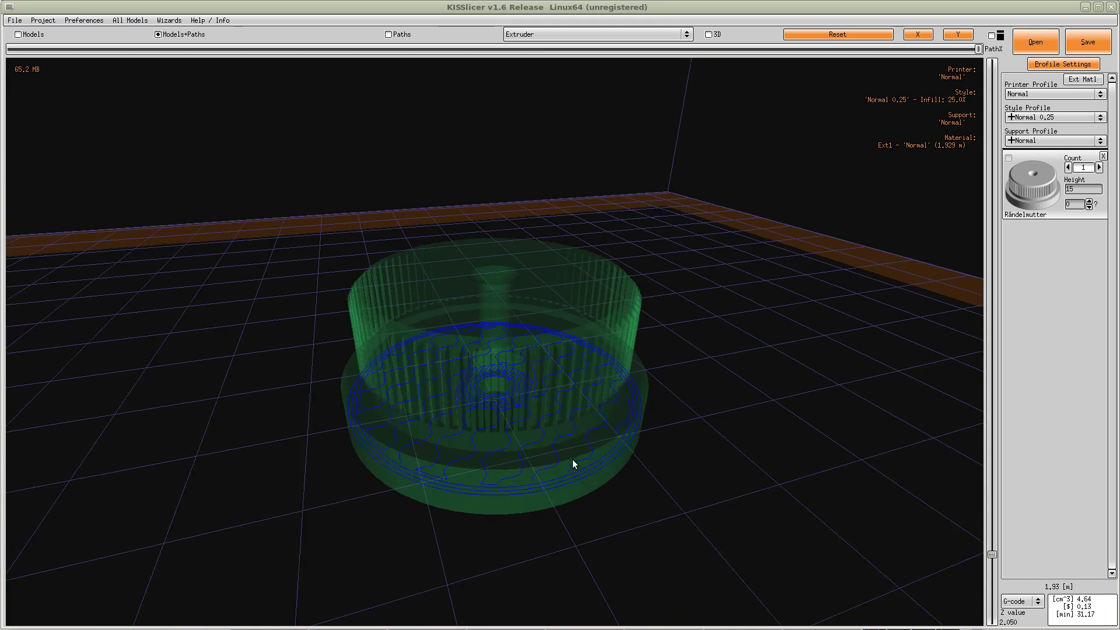
{"action": "scroll", "coordinate": [573, 464], "scroll_direction": "up", "scroll_amount": 2}
{"action": "key", "text": "Up"}
{"action": "key", "text": "Up"}
{"action": "key", "text": "Up"}
{"action": "key", "text": "Down"}
{"action": "key", "text": "Down"}
{"action": "key", "text": "Down"}
{"action": "key", "text": "Up"}
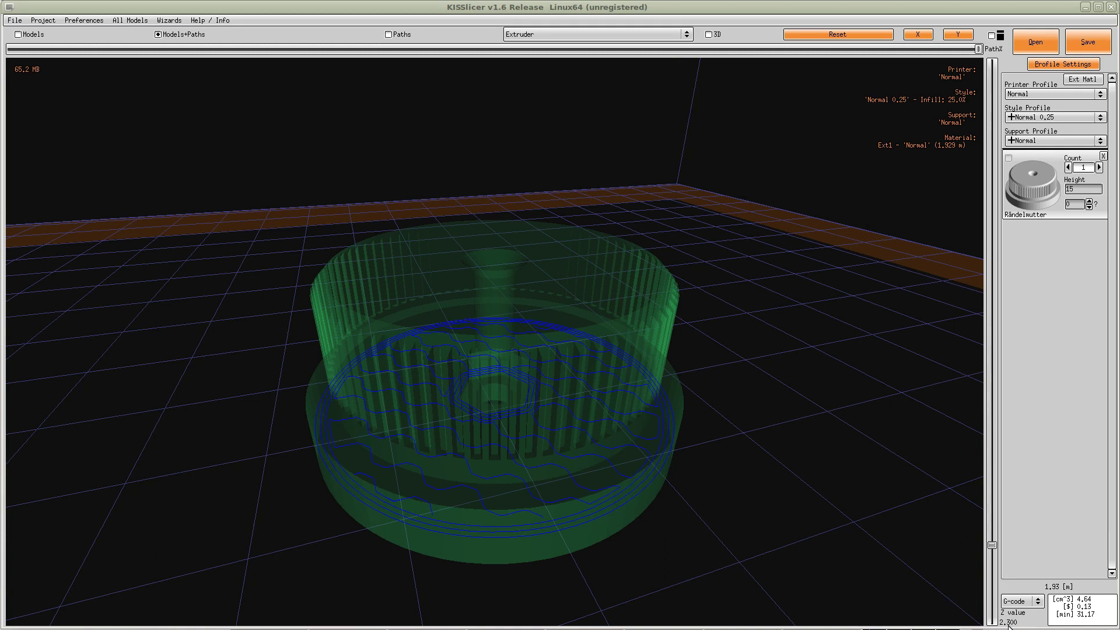
{"action": "key", "text": "Up"}
{"action": "key", "text": "Up"}
{"action": "key", "text": "Up"}
{"action": "key", "text": "Up"}
{"action": "key", "text": "Up"}
{"action": "key", "text": "Up"}
{"action": "key", "text": "Up"}
{"action": "key", "text": "Up"}
{"action": "key", "text": "Up"}
{"action": "key", "text": "Up"}
{"action": "key", "text": "Up"}
{"action": "key", "text": "Up"}
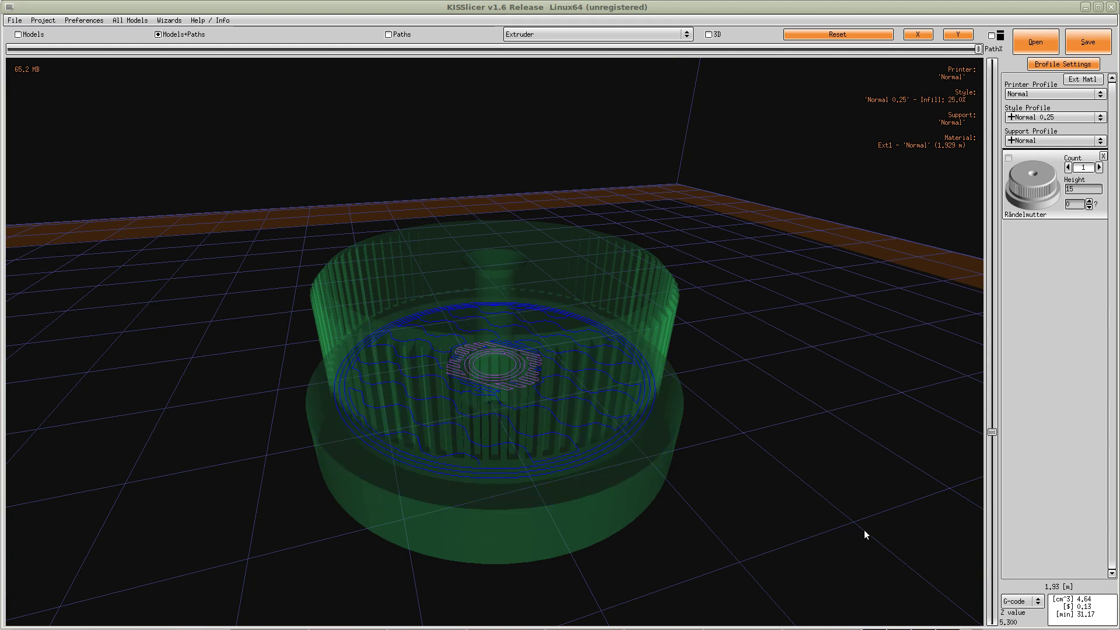
{"action": "key", "text": "Down"}
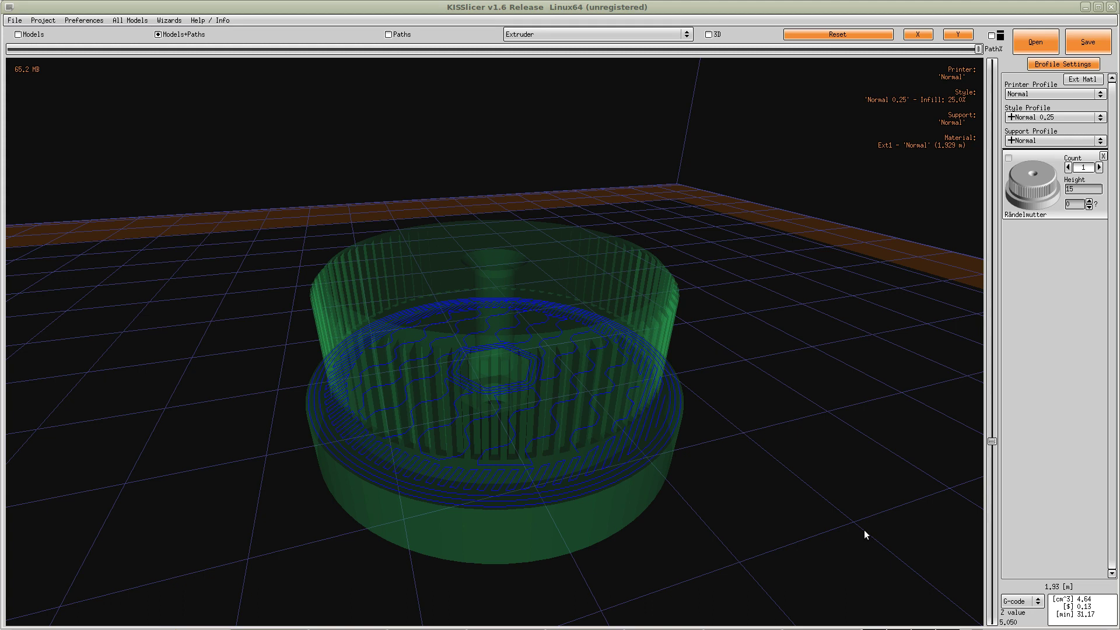
{"action": "key", "text": "Down"}
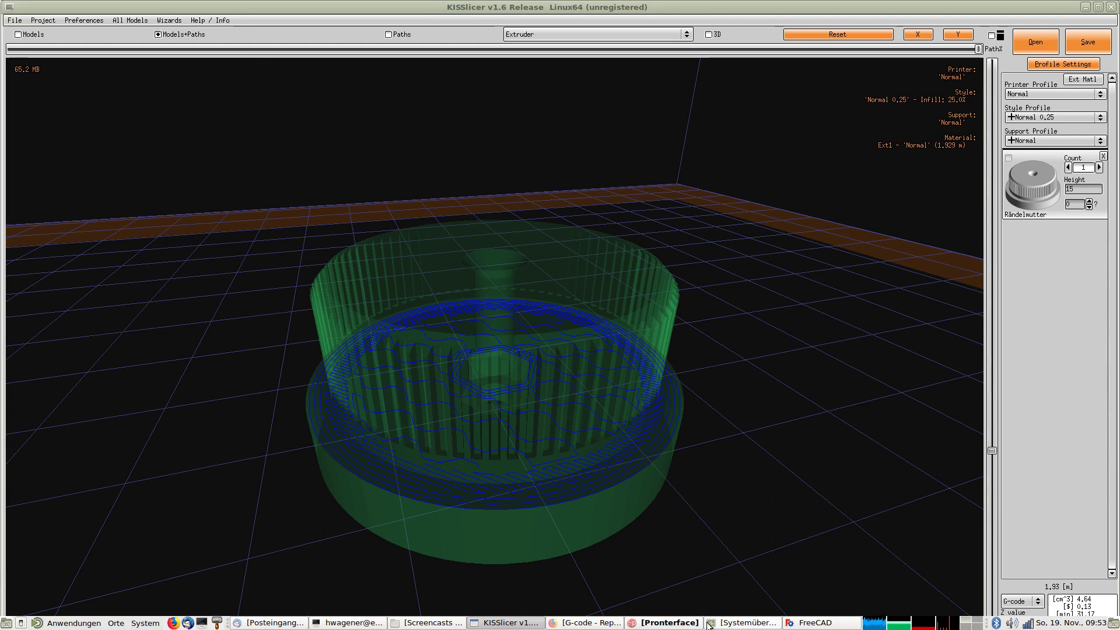
Switch to Pronterface and load Rändelmutter.gcode (89471 lines, 15.05 mm high) into the preview
{"action": "left_click", "coordinate": [678, 624]}
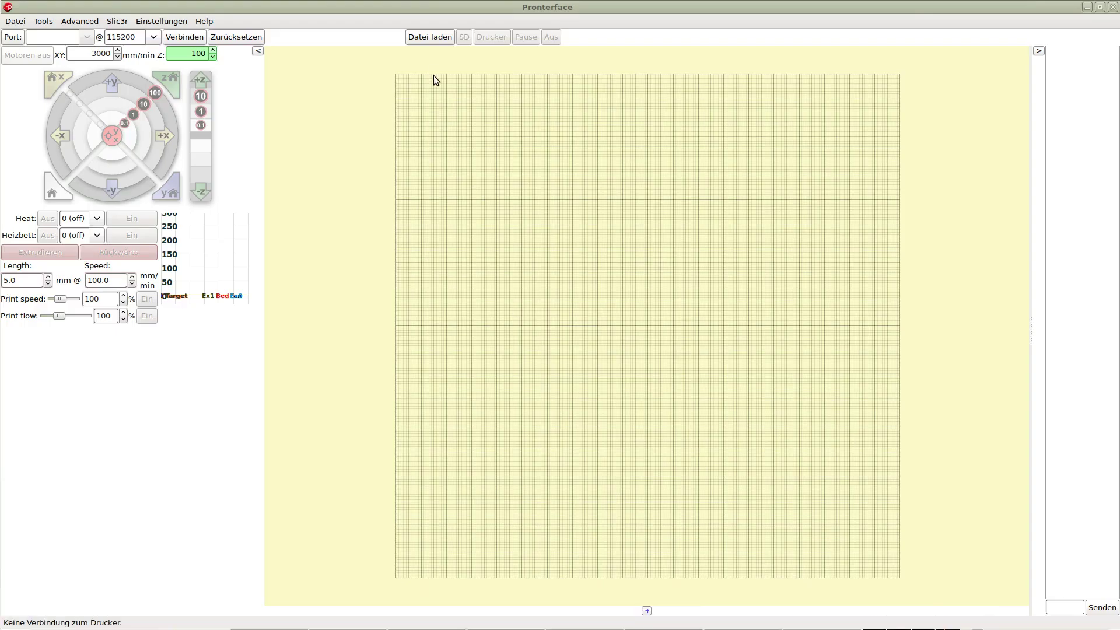
{"action": "left_click", "coordinate": [428, 38]}
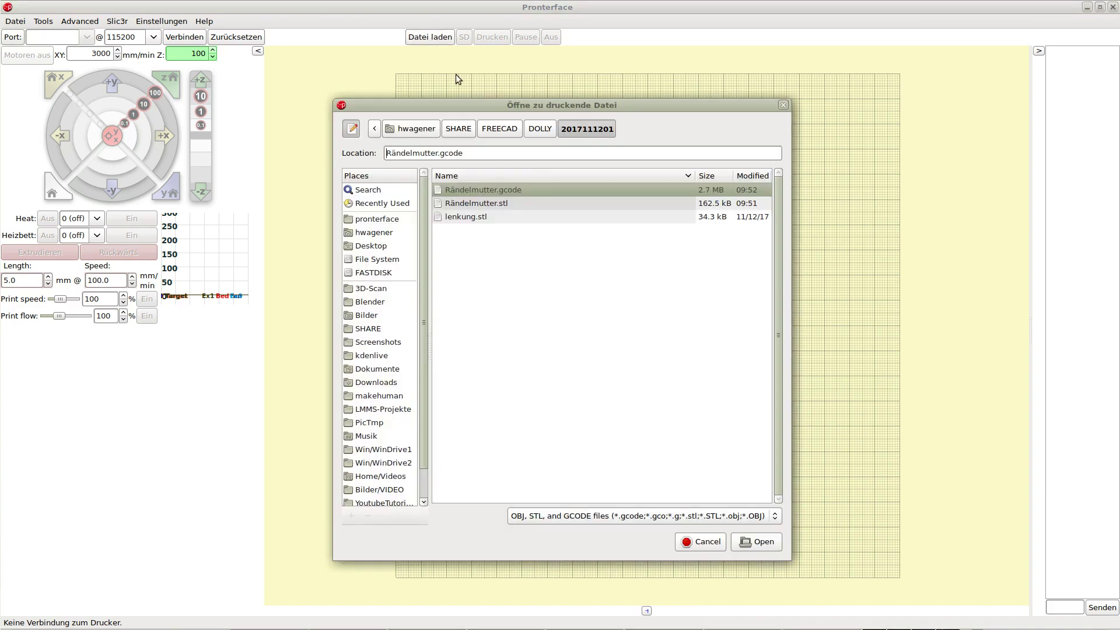
{"action": "double_click", "coordinate": [478, 190]}
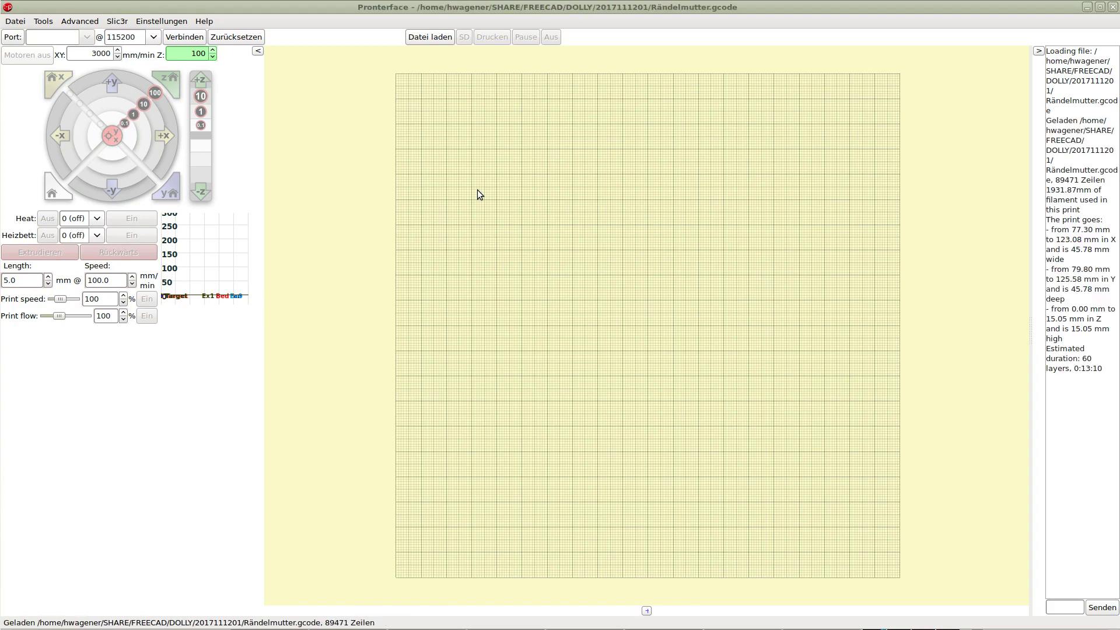
{"action": "scroll", "coordinate": [683, 372], "scroll_direction": "up", "scroll_amount": 2}
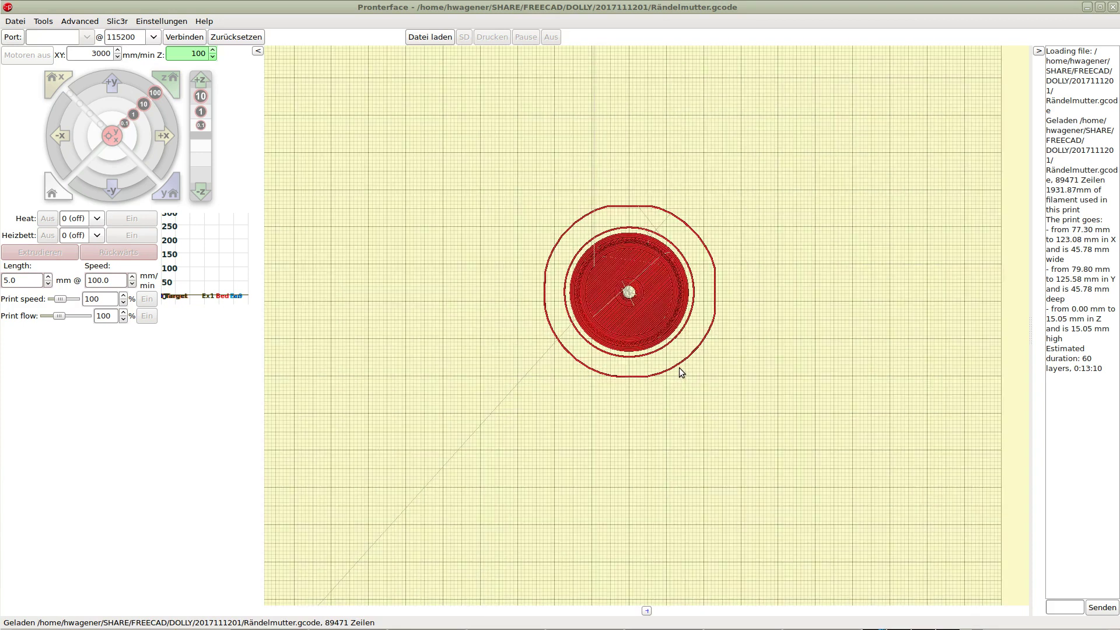
{"action": "scroll", "coordinate": [641, 326], "scroll_direction": "up", "scroll_amount": 2}
{"action": "scroll", "coordinate": [578, 257], "scroll_direction": "up", "scroll_amount": 2}
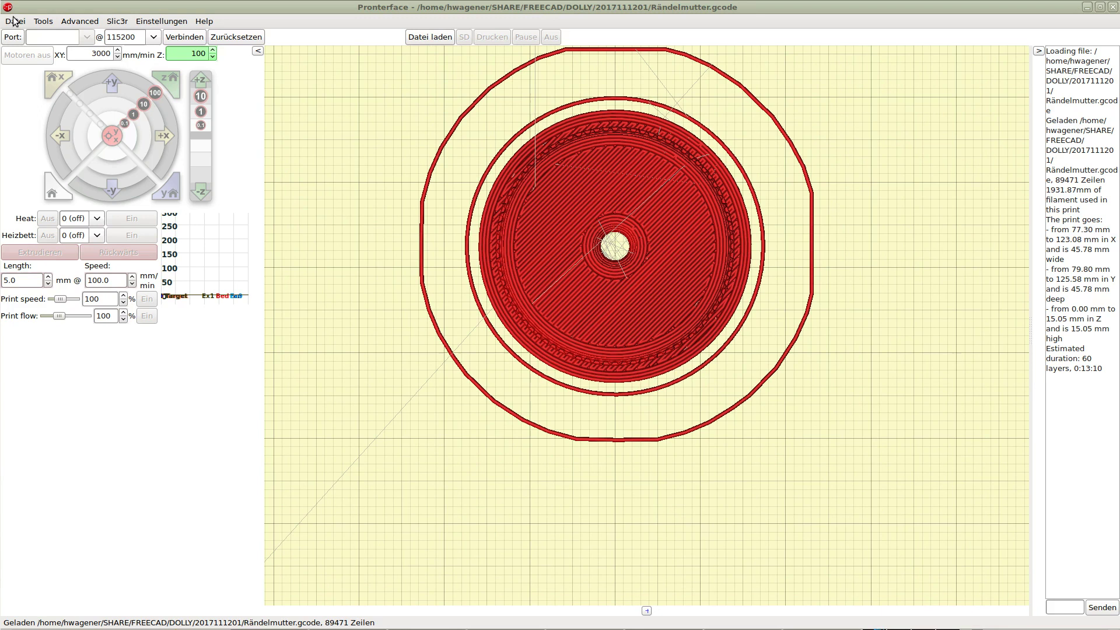
{"action": "left_click", "coordinate": [42, 22]}
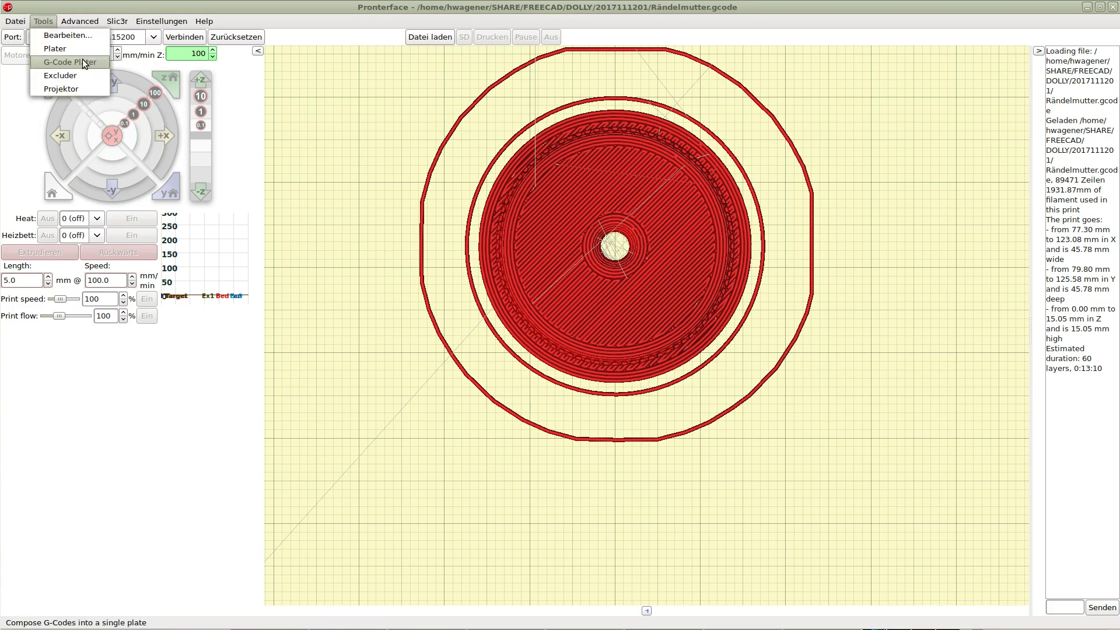
Open the G-code editor, move it top-left, tilt the preview, and enlarge the editor
{"action": "left_click", "coordinate": [67, 35]}
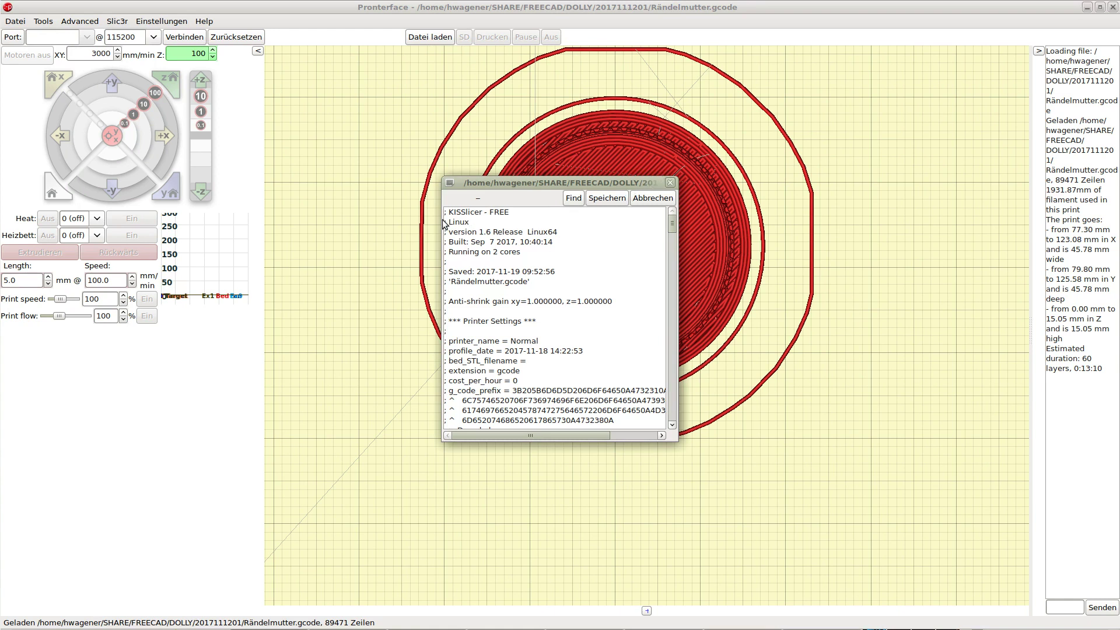
{"action": "left_click_drag", "start_coordinate": [478, 188], "coordinate": [109, 27]}
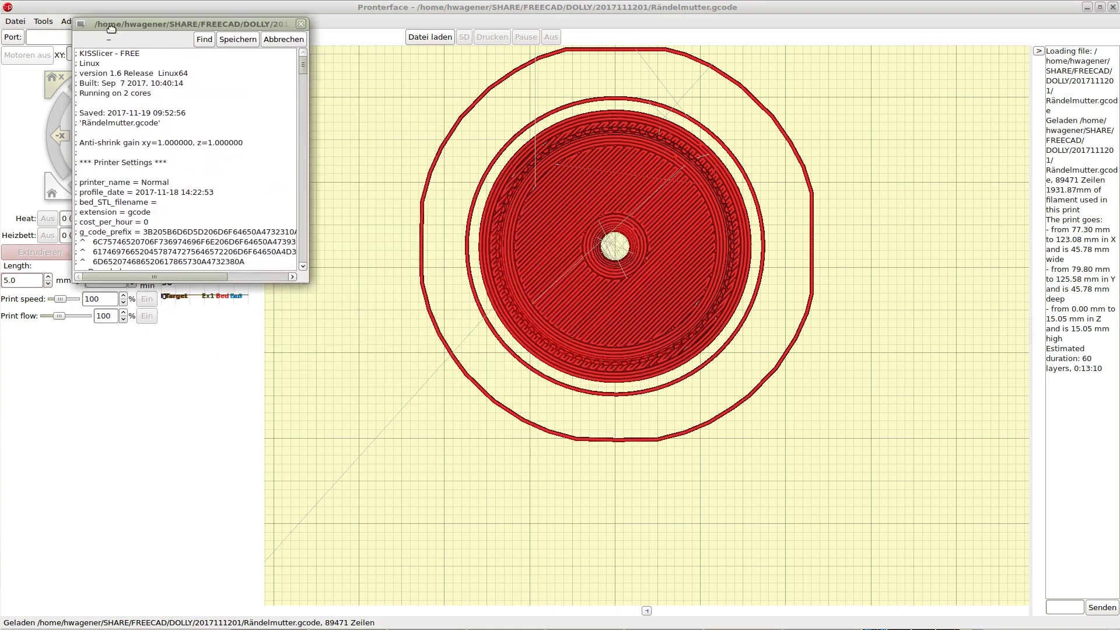
{"action": "mouse_move", "coordinate": [327, 81]}
{"action": "left_mouse_down"}
{"action": "mouse_move", "coordinate": [662, 126]}
{"action": "mouse_move", "coordinate": [457, 99]}
{"action": "left_mouse_up"}
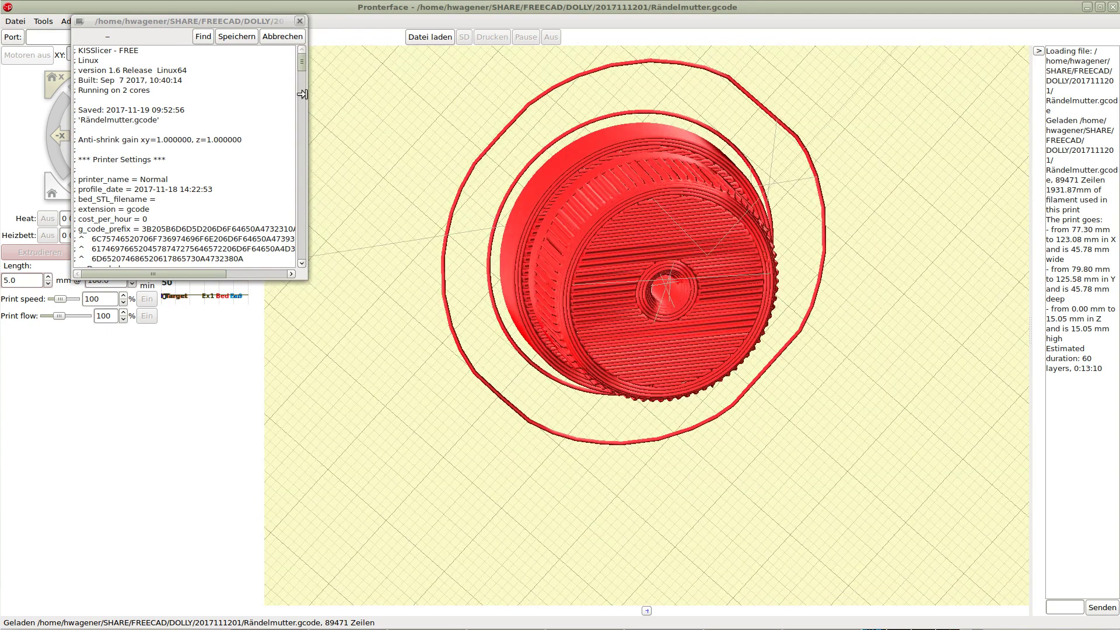
{"action": "left_click_drag", "start_coordinate": [307, 97], "coordinate": [1024, 131]}
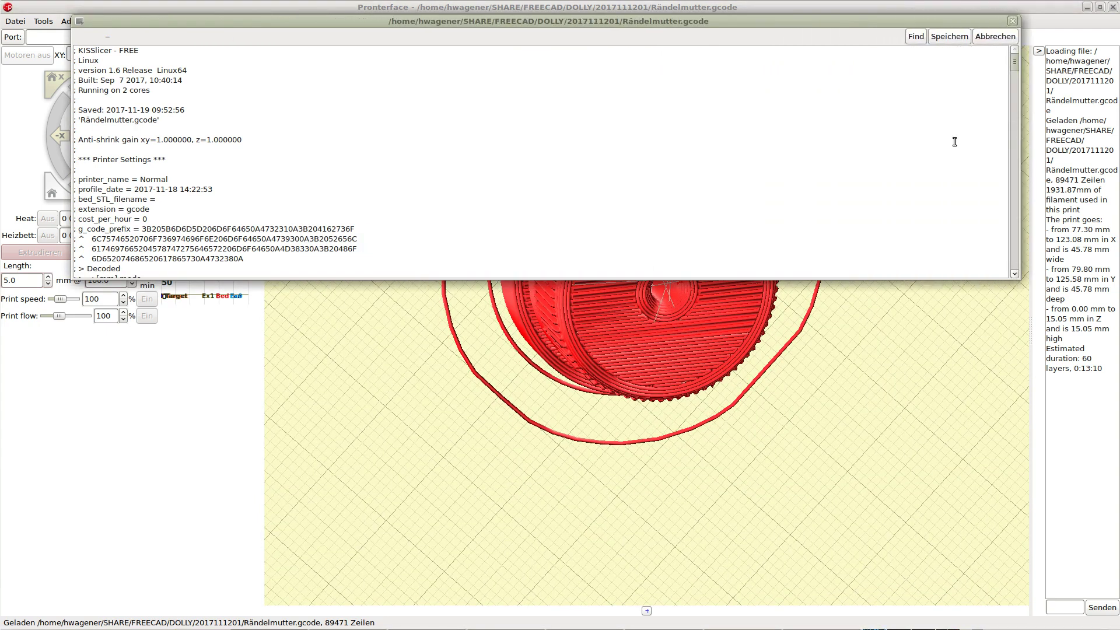
{"action": "left_click_drag", "start_coordinate": [552, 276], "coordinate": [536, 607]}
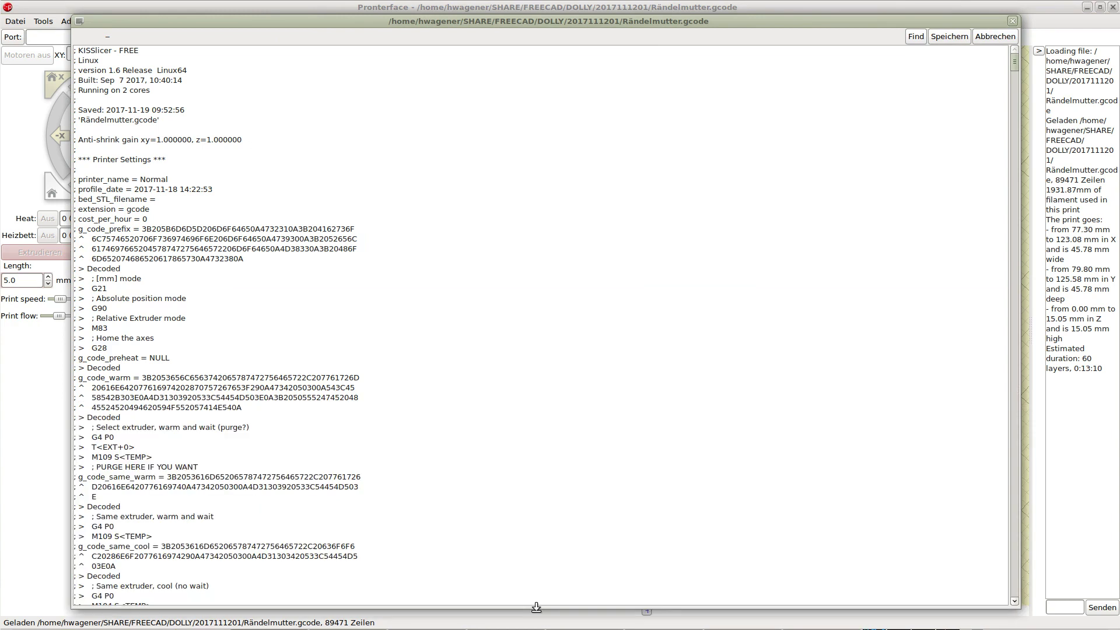
Scroll through the G-code down to the destring and perimeter path commands
{"action": "scroll", "coordinate": [222, 373], "scroll_direction": "down", "scroll_amount": 10}
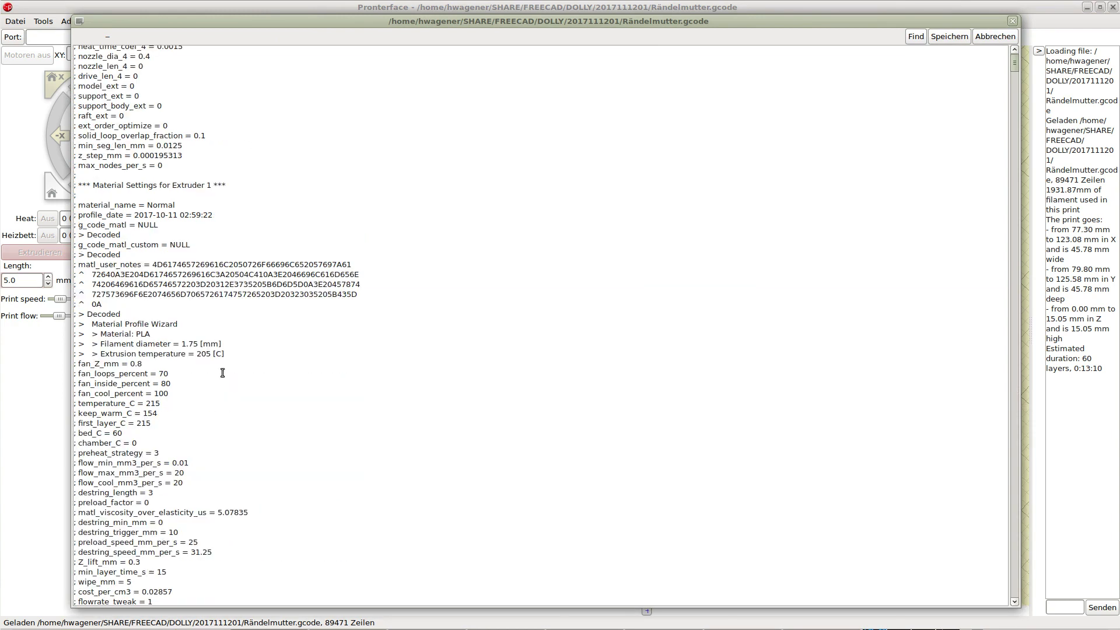
{"action": "scroll", "coordinate": [222, 372], "scroll_direction": "down", "scroll_amount": 5}
{"action": "scroll", "coordinate": [223, 372], "scroll_direction": "down", "scroll_amount": 10}
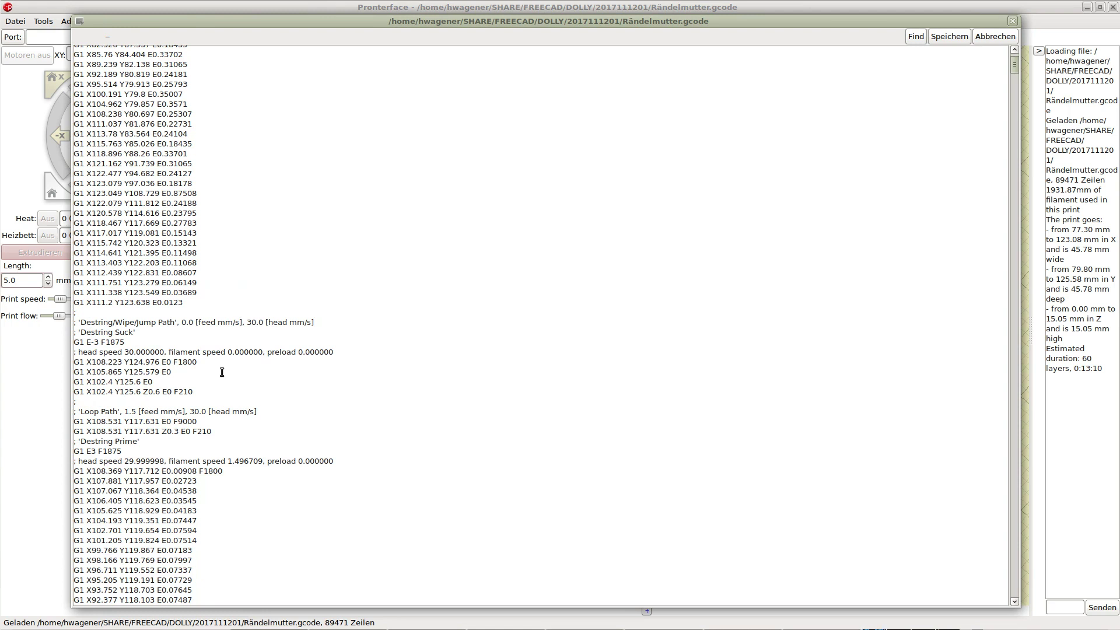
{"action": "scroll", "coordinate": [222, 372], "scroll_direction": "up", "scroll_amount": 10}
{"action": "scroll", "coordinate": [222, 372], "scroll_direction": "up", "scroll_amount": 5}
{"action": "scroll", "coordinate": [222, 372], "scroll_direction": "down", "scroll_amount": 5}
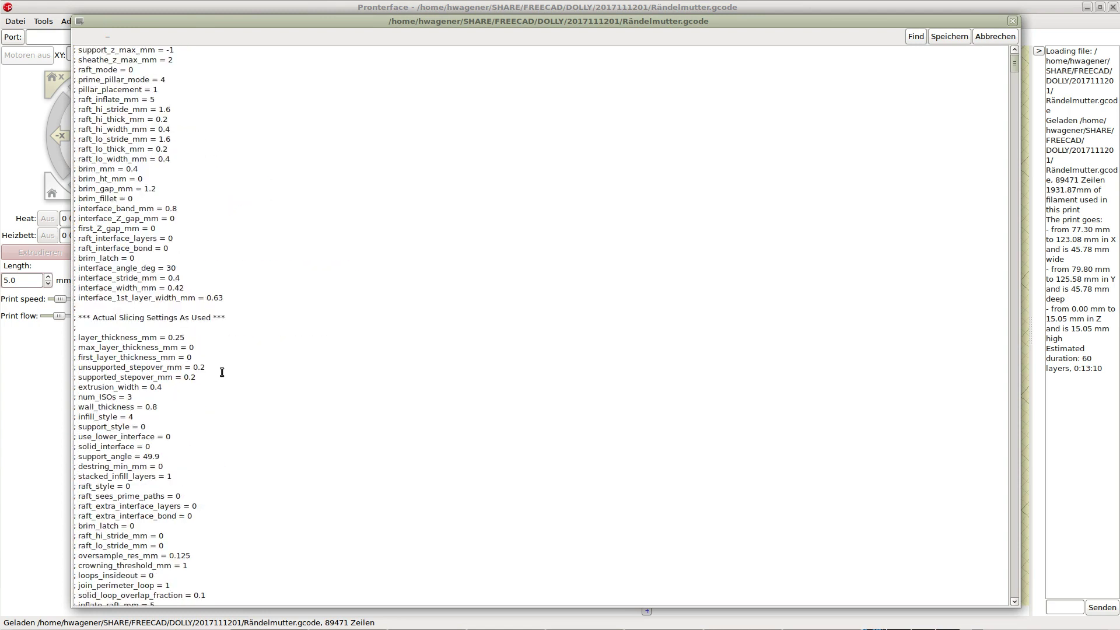
{"action": "scroll", "coordinate": [222, 372], "scroll_direction": "down", "scroll_amount": 10}
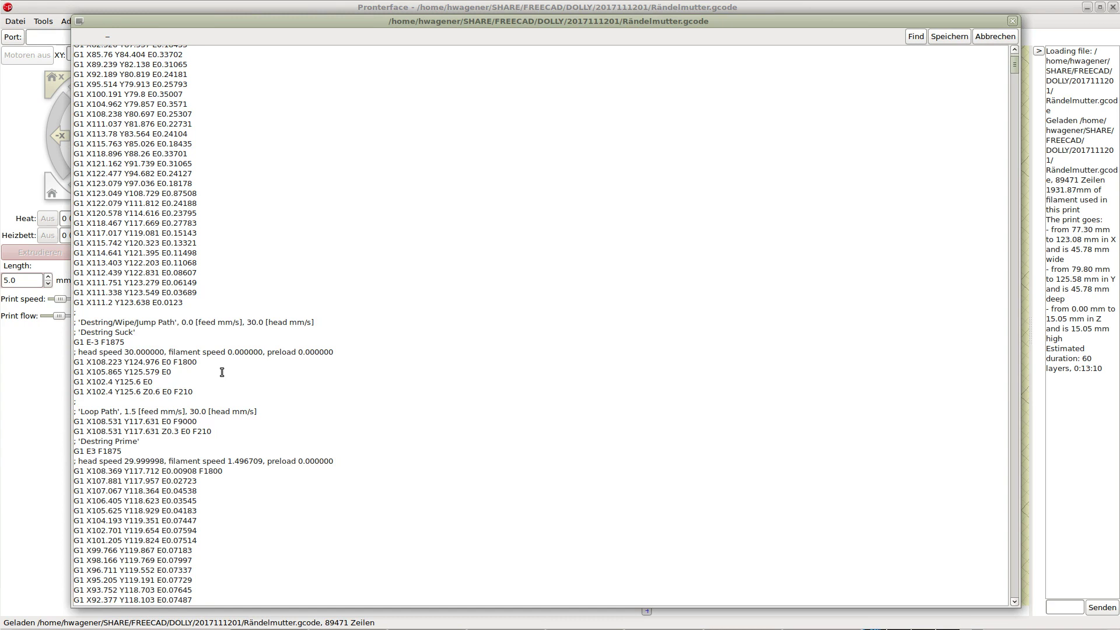
{"action": "scroll", "coordinate": [222, 372], "scroll_direction": "up", "scroll_amount": 9}
{"action": "scroll", "coordinate": [222, 372], "scroll_direction": "up", "scroll_amount": 10}
{"action": "scroll", "coordinate": [222, 372], "scroll_direction": "up", "scroll_amount": 10}
{"action": "scroll", "coordinate": [222, 372], "scroll_direction": "up", "scroll_amount": 10}
{"action": "scroll", "coordinate": [222, 372], "scroll_direction": "up", "scroll_amount": 10}
{"action": "scroll", "coordinate": [223, 372], "scroll_direction": "down", "scroll_amount": 20}
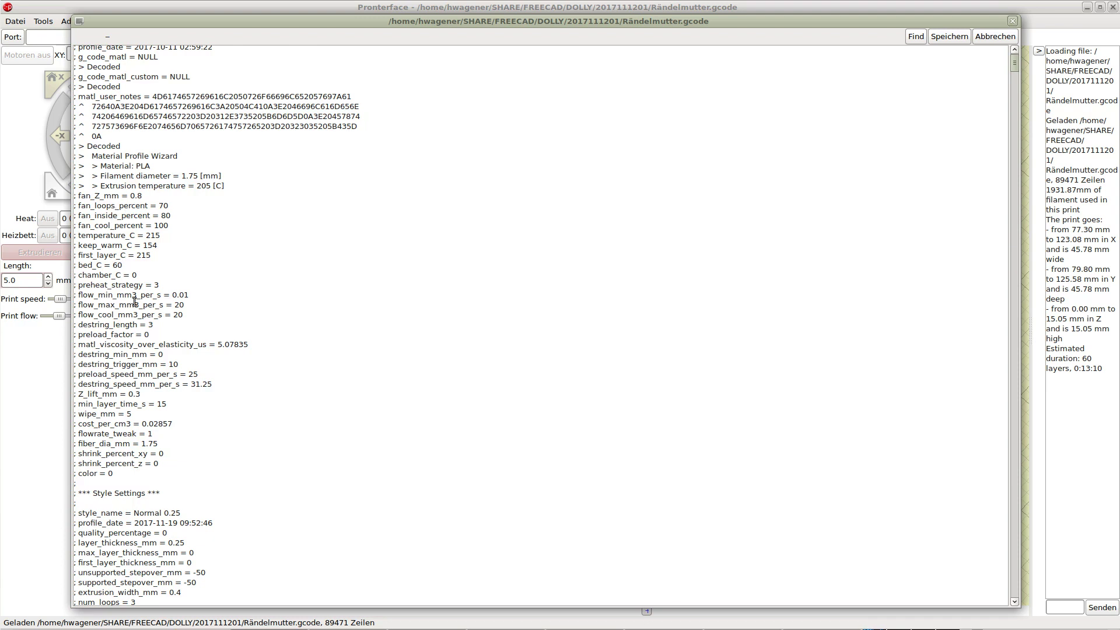
{"action": "scroll", "coordinate": [151, 416], "scroll_direction": "down", "scroll_amount": 10}
{"action": "scroll", "coordinate": [152, 415], "scroll_direction": "down", "scroll_amount": 7}
{"action": "scroll", "coordinate": [151, 415], "scroll_direction": "down", "scroll_amount": 8}
{"action": "scroll", "coordinate": [152, 416], "scroll_direction": "down", "scroll_amount": 8}
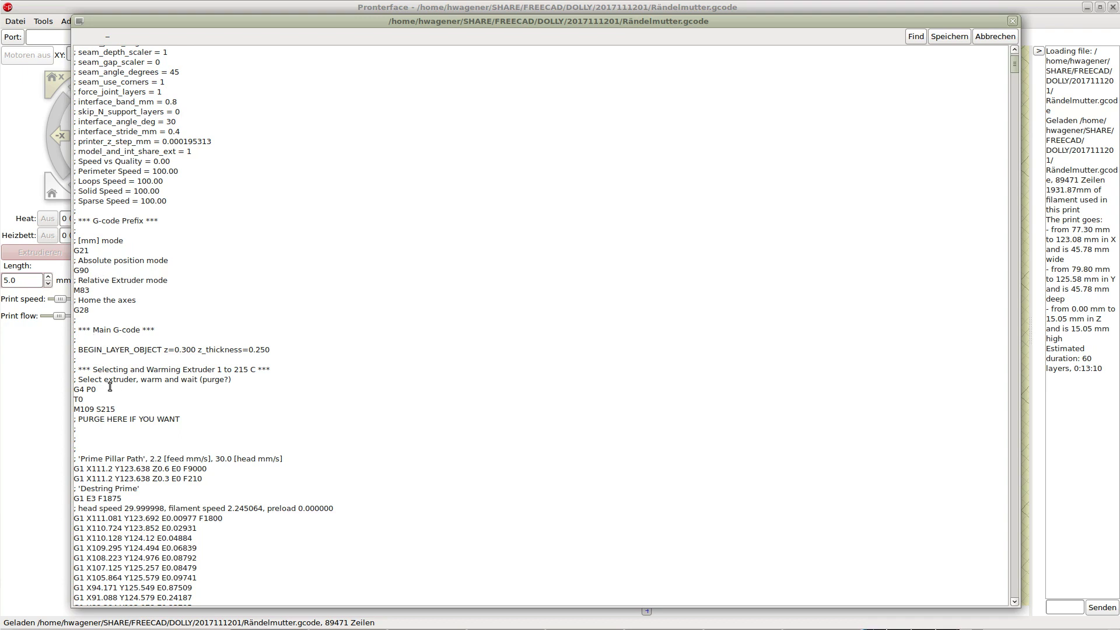
{"action": "scroll", "coordinate": [126, 393], "scroll_direction": "down", "scroll_amount": 11}
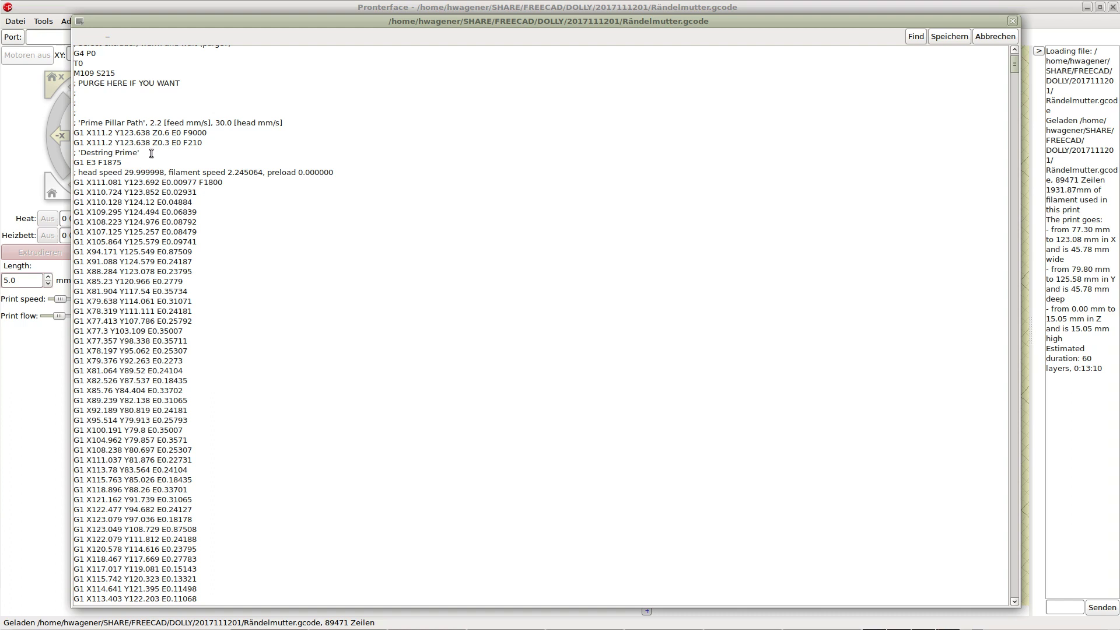
{"action": "scroll", "coordinate": [151, 152], "scroll_direction": "down", "scroll_amount": 10}
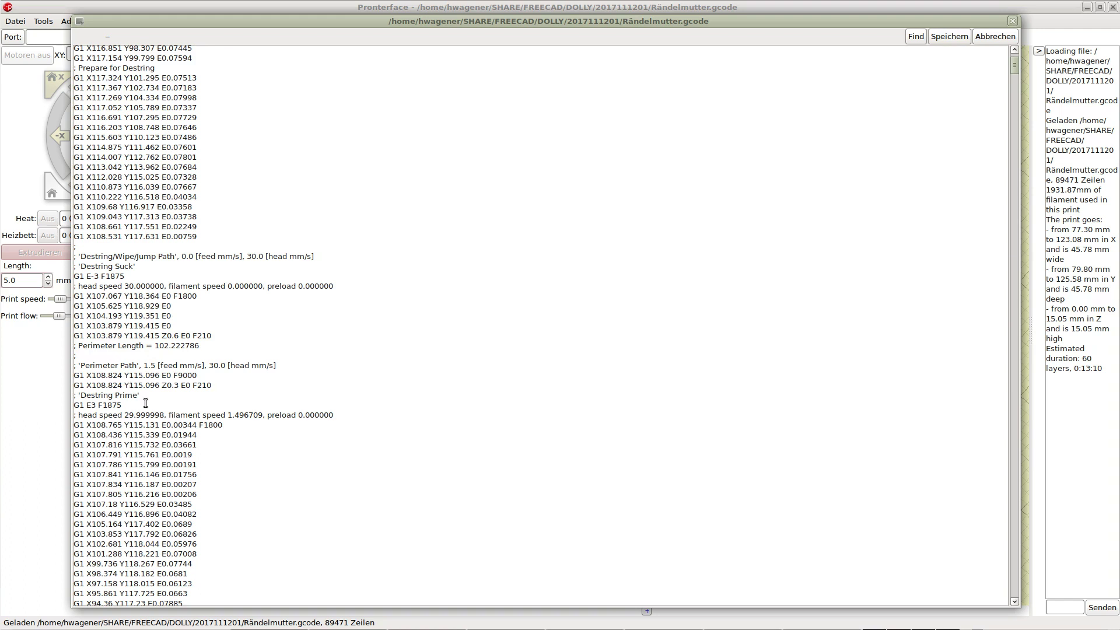
{"action": "scroll", "coordinate": [145, 402], "scroll_direction": "down", "scroll_amount": 6}
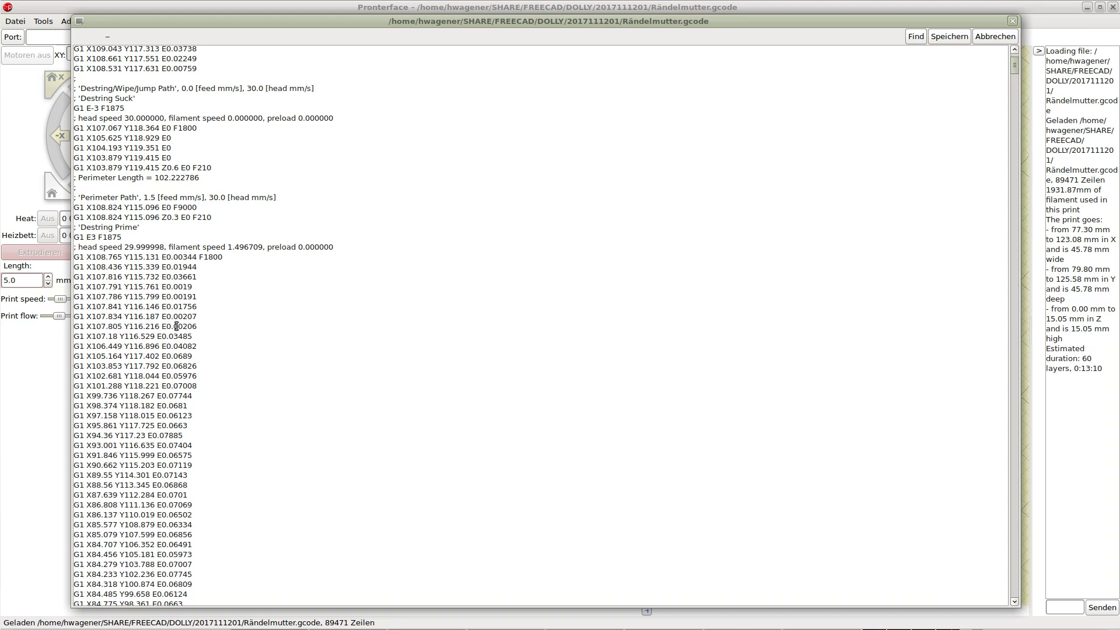
Try text searches for Z, 4 and 0 in the G-code
{"action": "left_click", "coordinate": [916, 36]}
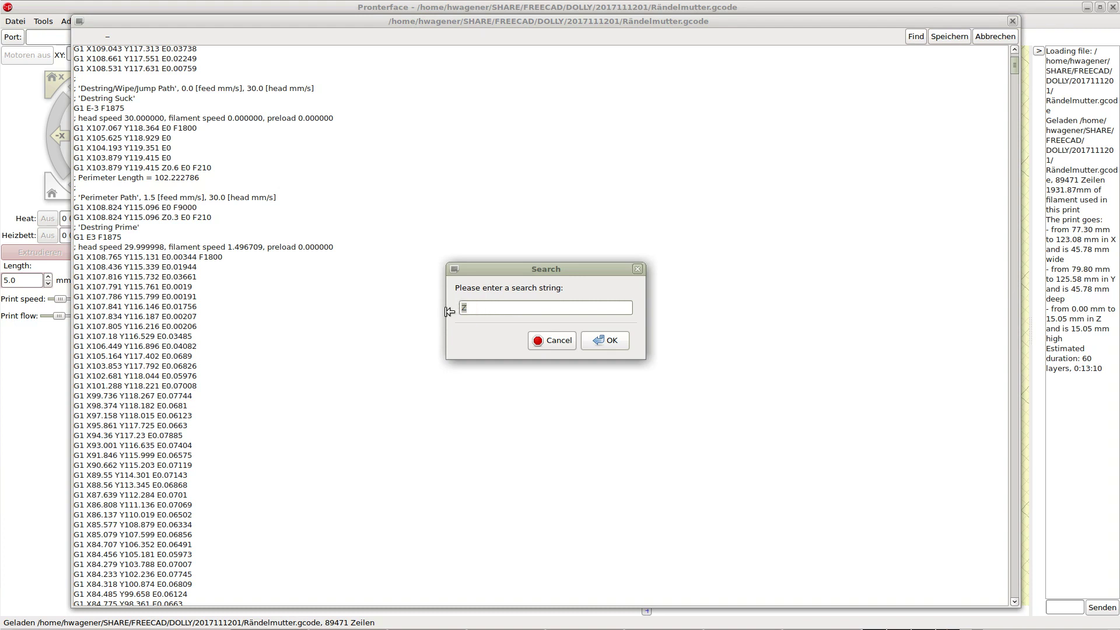
{"action": "type", "text": "Z"}
{"action": "key", "text": "Return"}
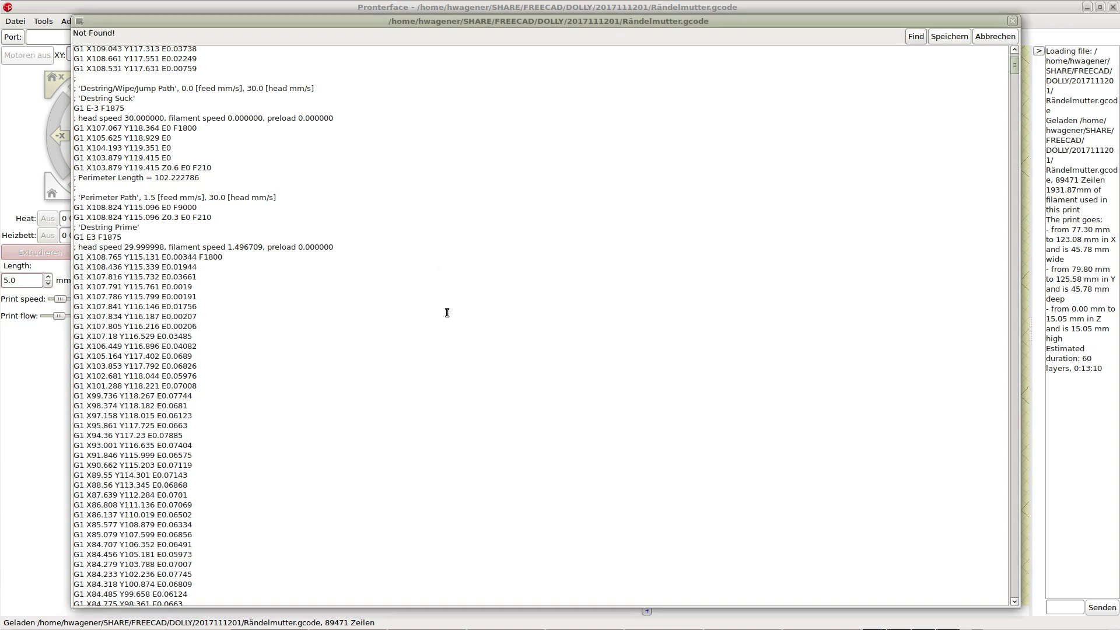
{"action": "left_click", "coordinate": [915, 37]}
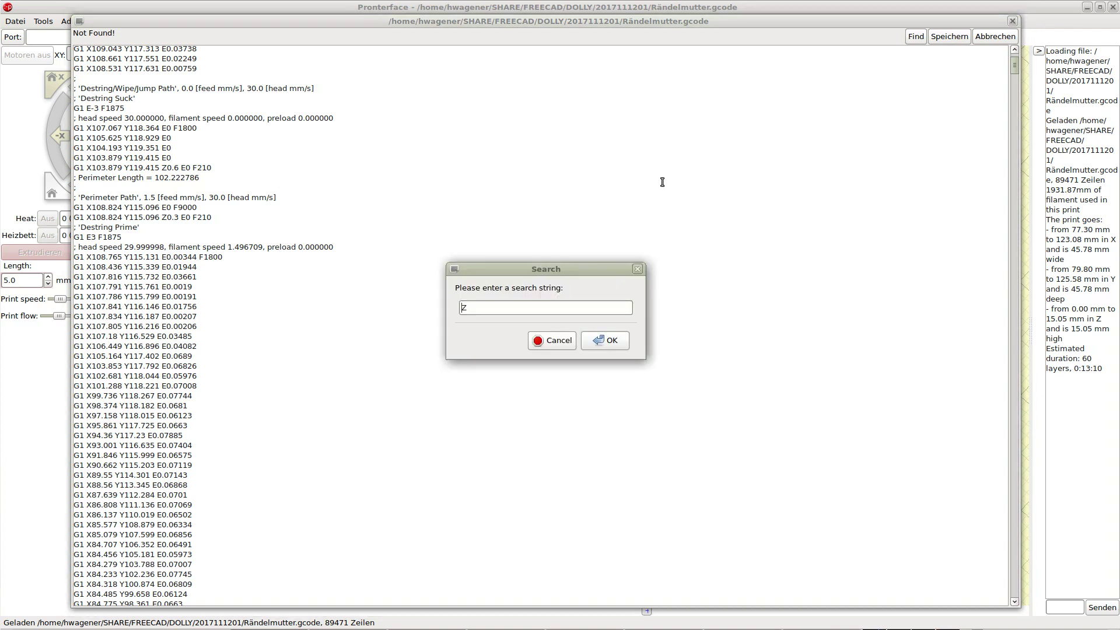
{"action": "left_click", "coordinate": [505, 307]}
{"action": "key", "text": "BackSpace"}
{"action": "type", "text": "4.8"}
{"action": "key", "text": "Return"}
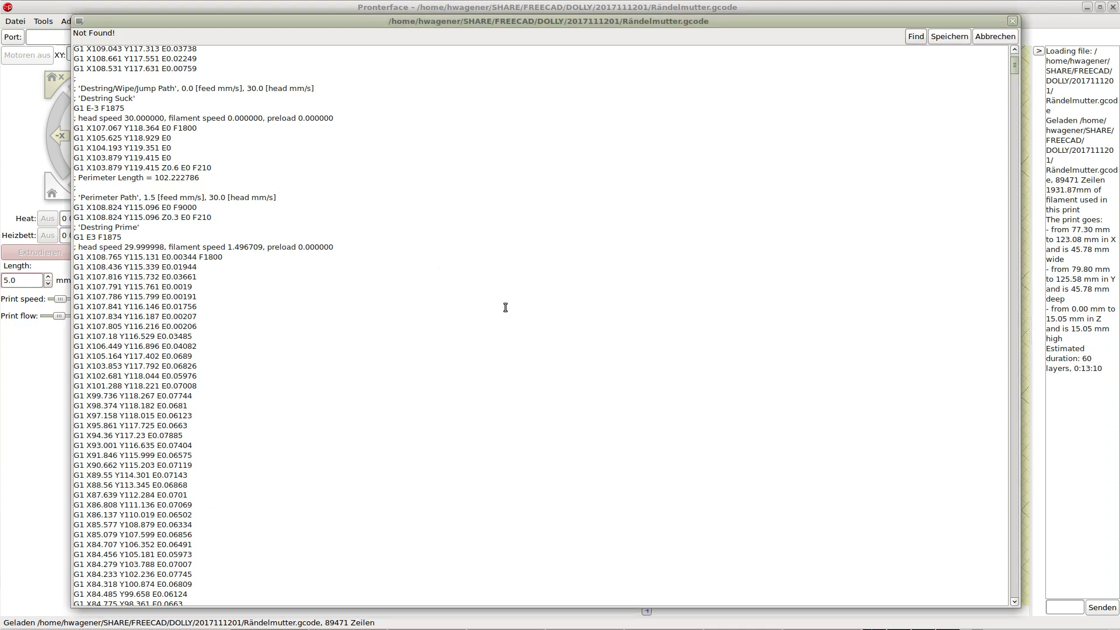
{"action": "left_click", "coordinate": [915, 36]}
{"action": "type", "text": "Z"}
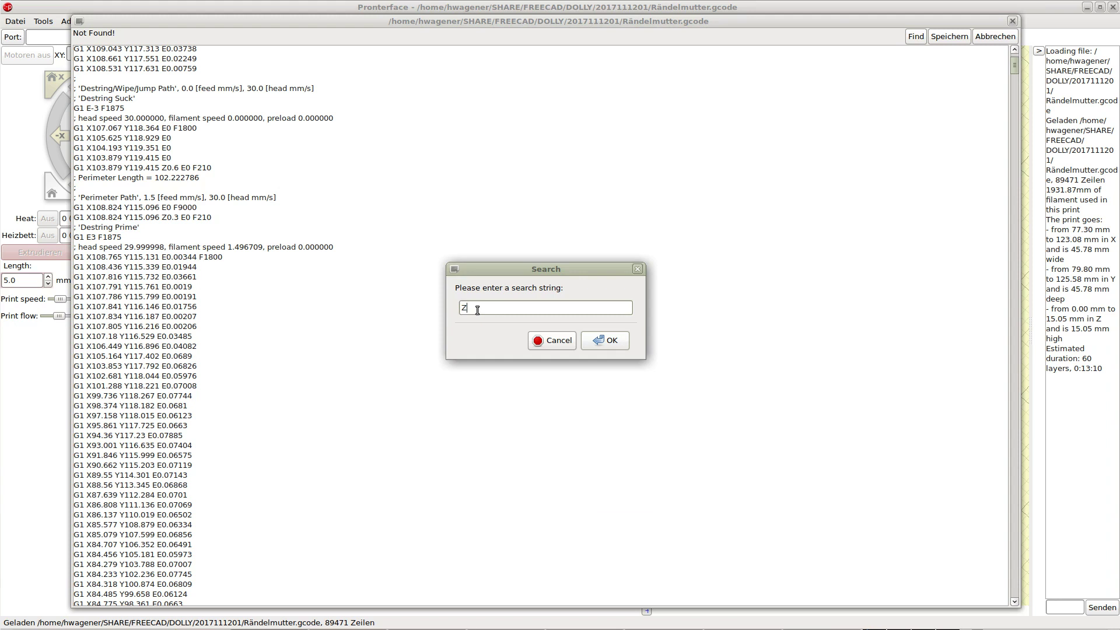
{"action": "type", "text": "0"}
{"action": "key", "text": "Return"}
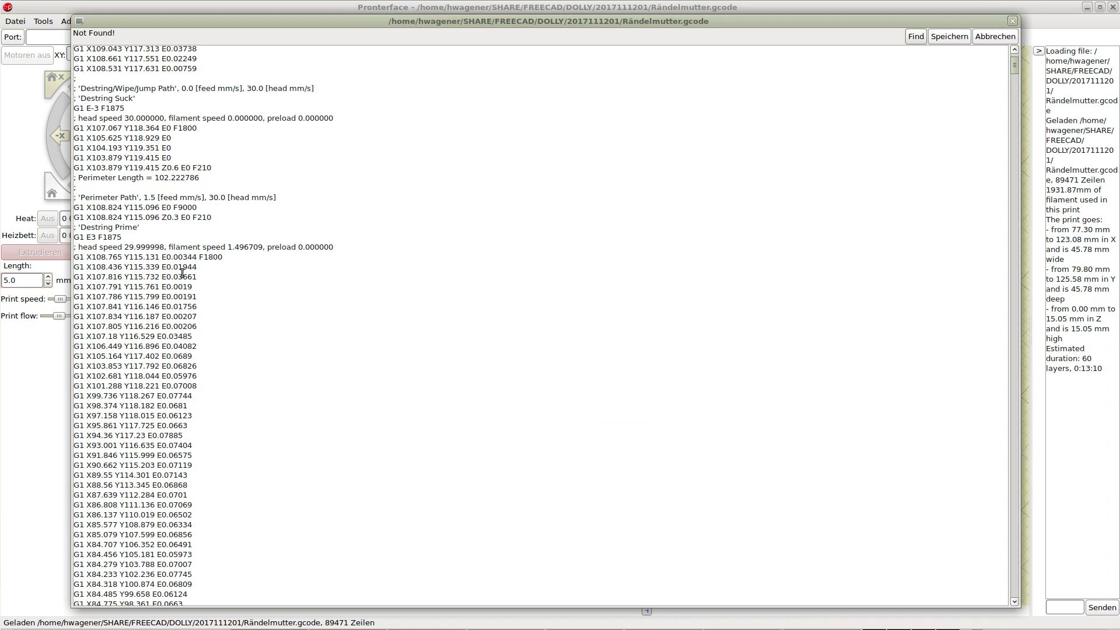
Search from the top for Z, landing on the Z4.85 layer-change line
{"action": "left_click", "coordinate": [121, 79]}
{"action": "left_click", "coordinate": [913, 38]}
{"action": "type", "text": "Z"}
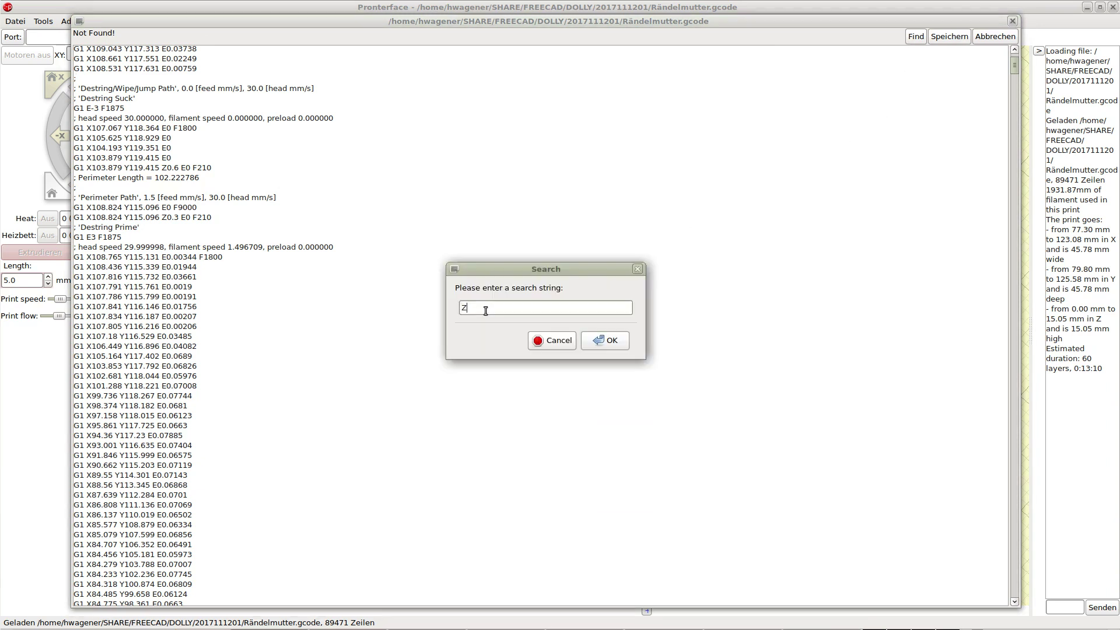
{"action": "key", "text": "Return"}
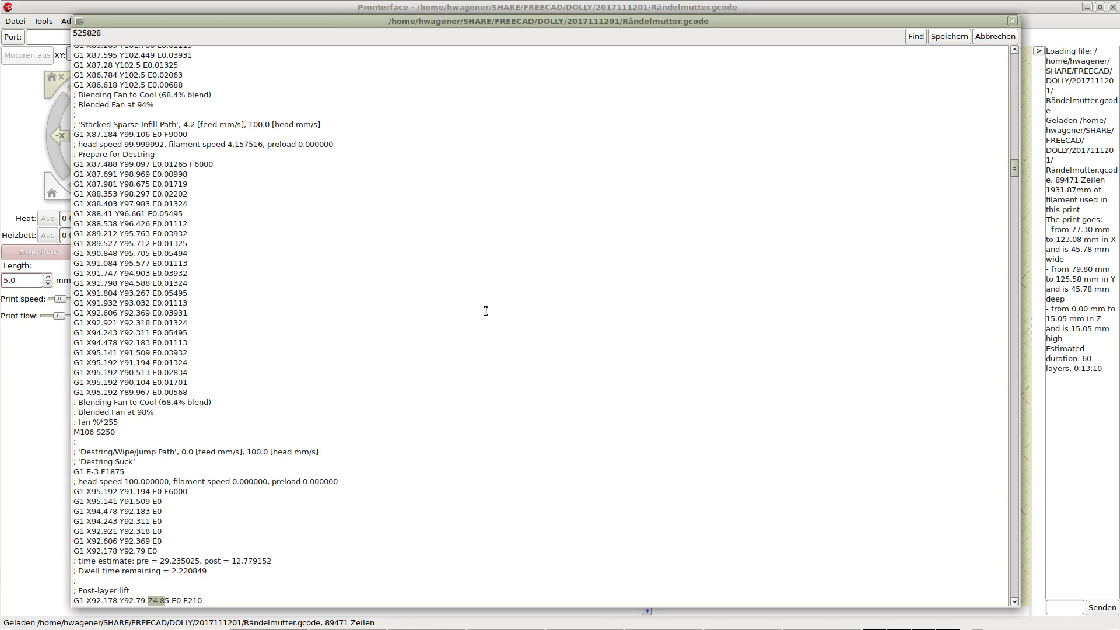
{"action": "key", "text": "Down"}
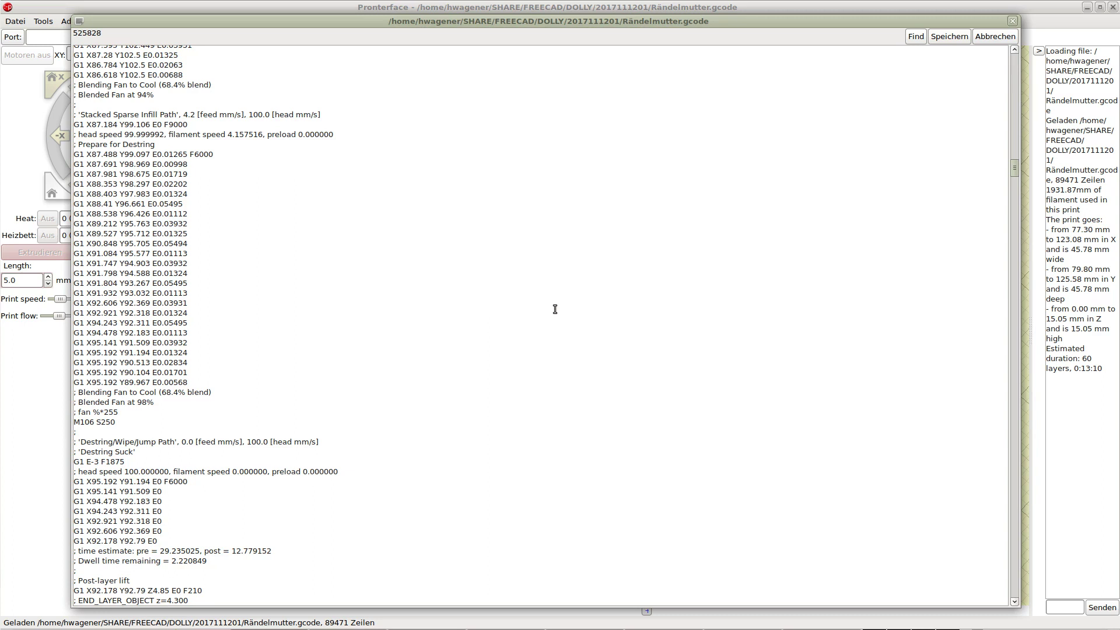
{"action": "scroll", "coordinate": [348, 400], "scroll_direction": "down", "scroll_amount": 13}
{"action": "scroll", "coordinate": [348, 400], "scroll_direction": "down", "scroll_amount": 3}
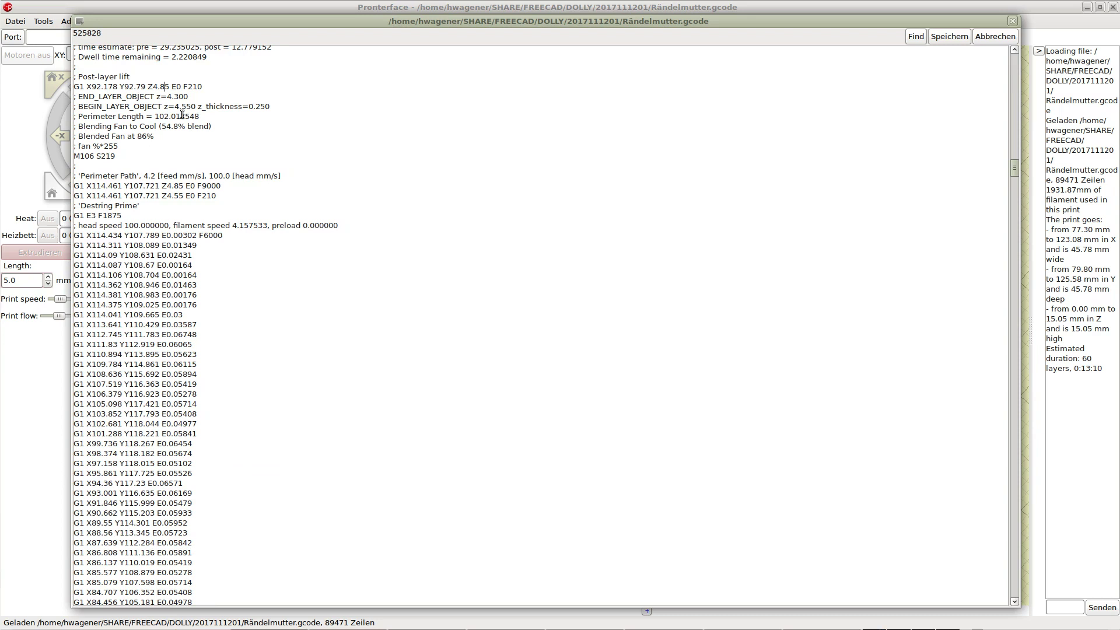
Search for Z4.8 and repeat the search for further matches
{"action": "left_click", "coordinate": [919, 40]}
{"action": "type", "text": "Z4"}
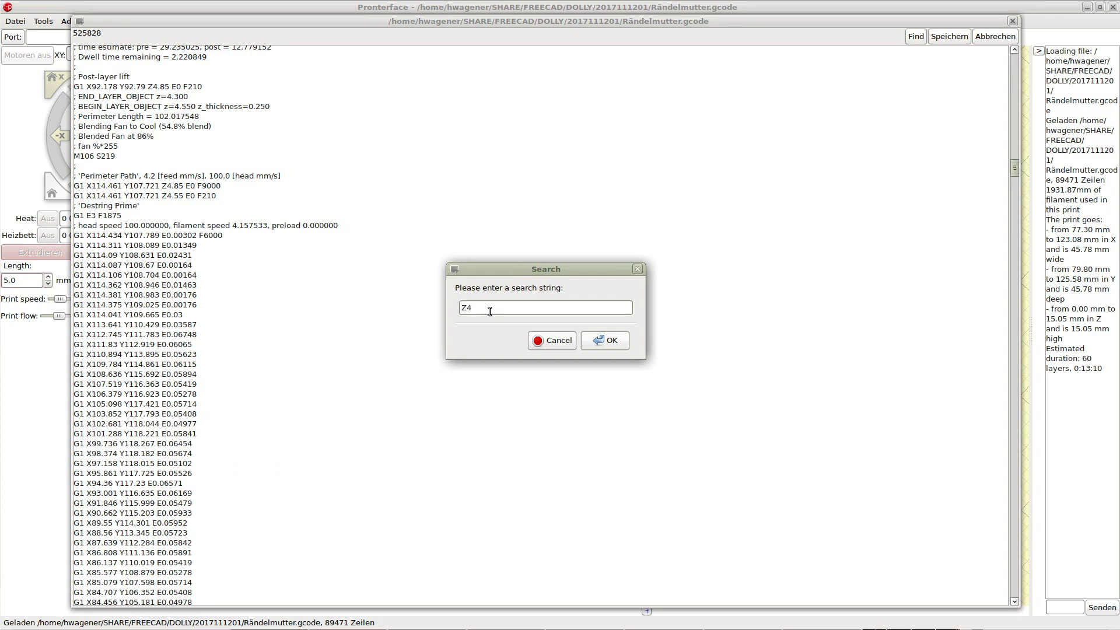
{"action": "type", "text": ".8"}
{"action": "key", "text": "Return"}
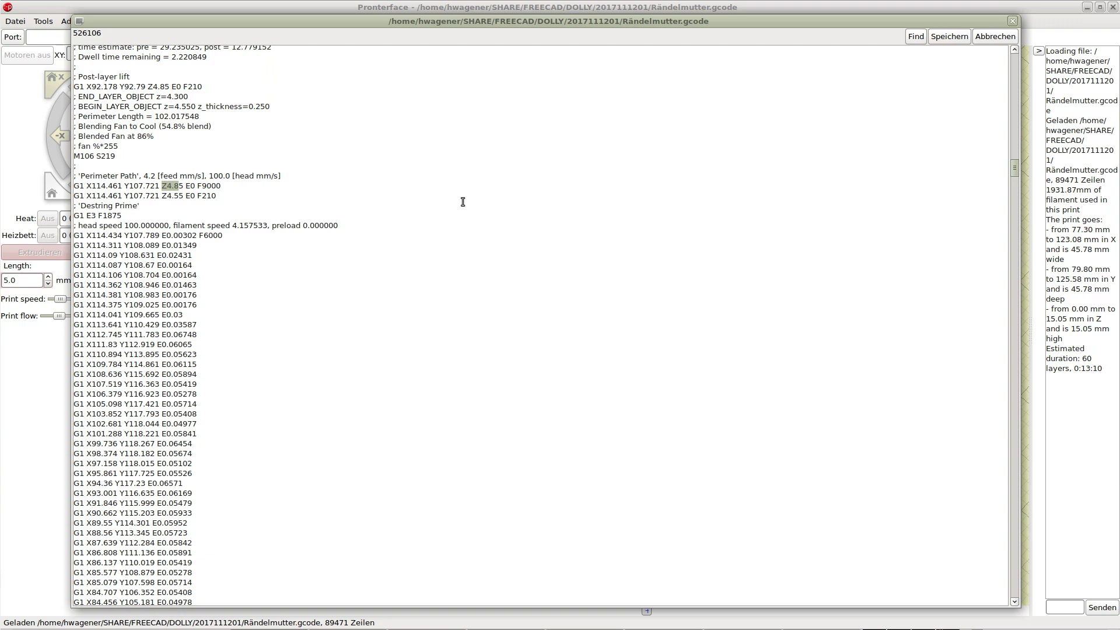
{"action": "left_click", "coordinate": [915, 37]}
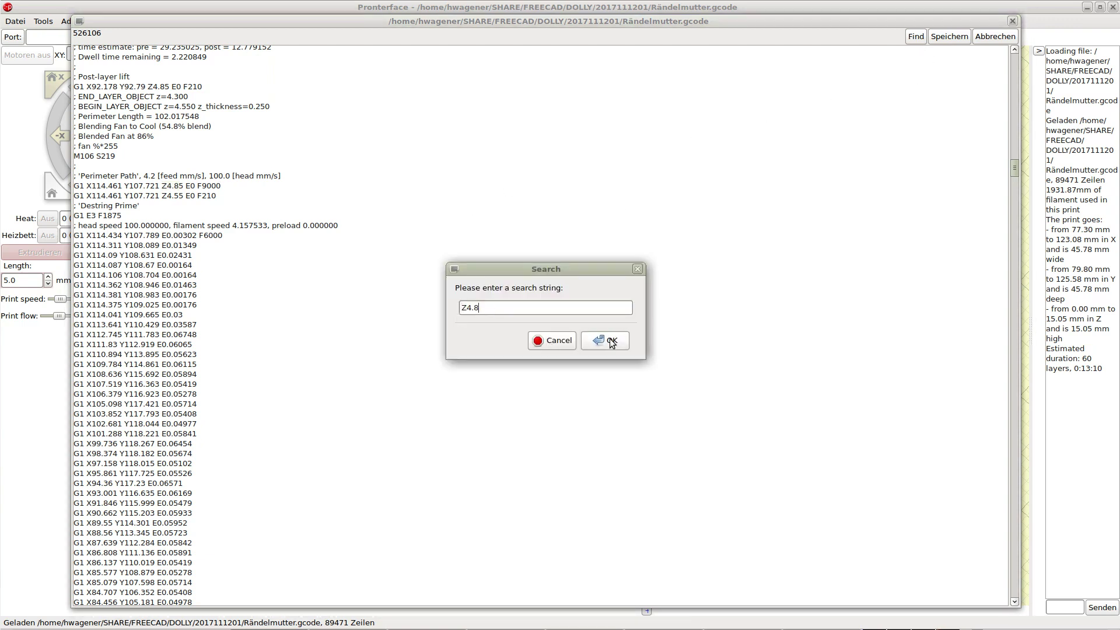
{"action": "left_click", "coordinate": [608, 340]}
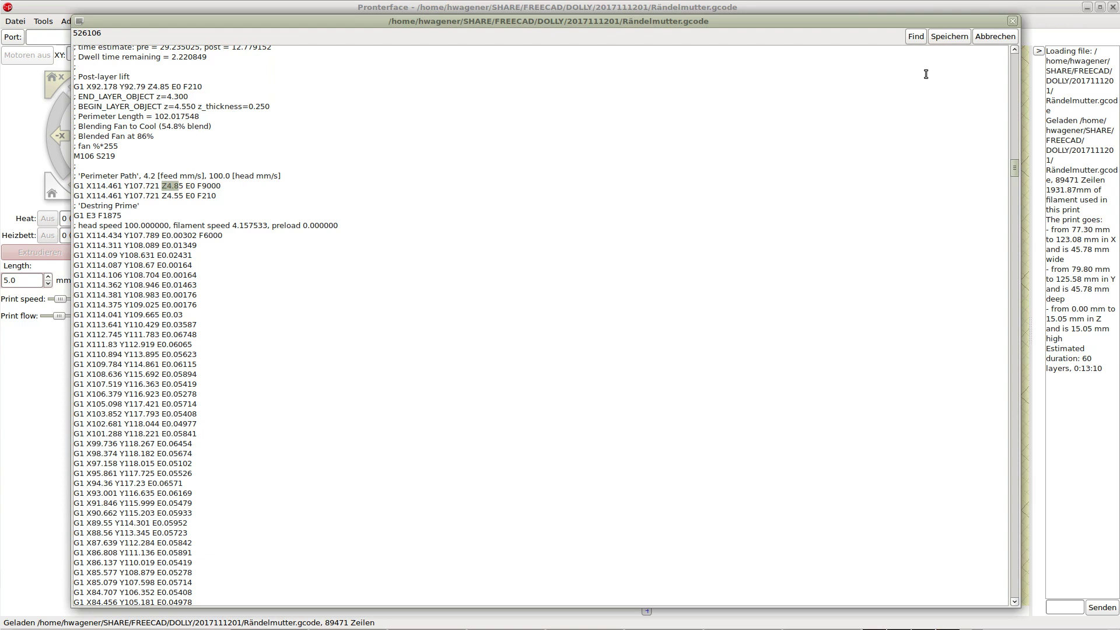
{"action": "left_click", "coordinate": [916, 37]}
{"action": "left_click", "coordinate": [608, 341]}
{"action": "left_click", "coordinate": [201, 213]}
{"action": "left_click", "coordinate": [914, 36]}
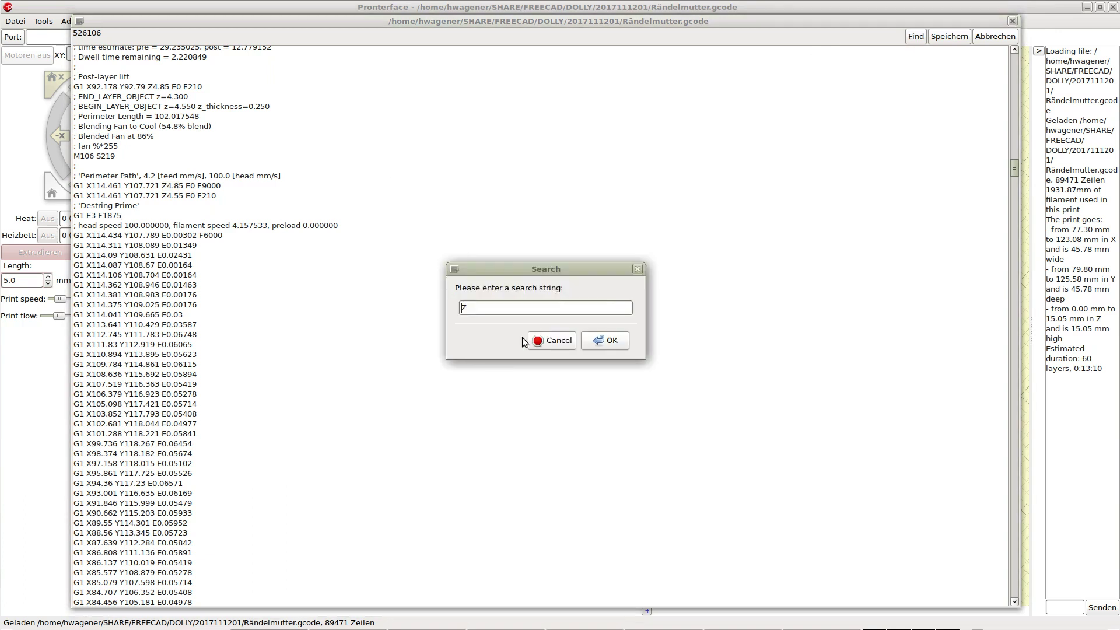
Complete the search text as Z4.8, run it, and scroll past the match
{"action": "left_click", "coordinate": [485, 312]}
{"action": "type", "text": ".8"}
{"action": "key", "text": "Return"}
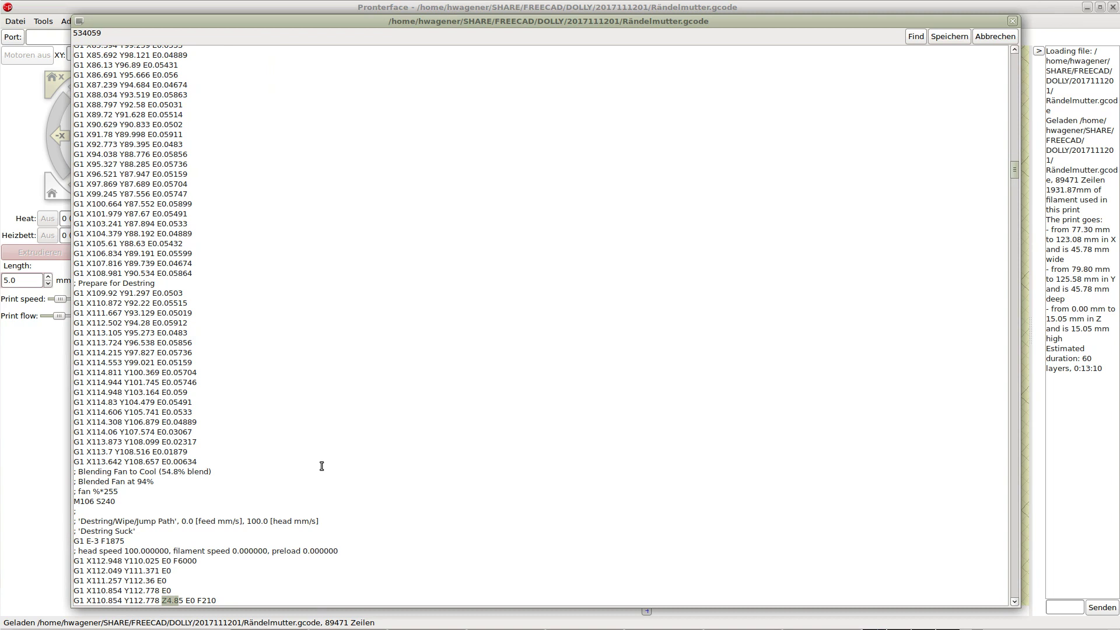
{"action": "scroll", "coordinate": [322, 466], "scroll_direction": "down", "scroll_amount": 6}
{"action": "scroll", "coordinate": [321, 466], "scroll_direction": "down", "scroll_amount": 5}
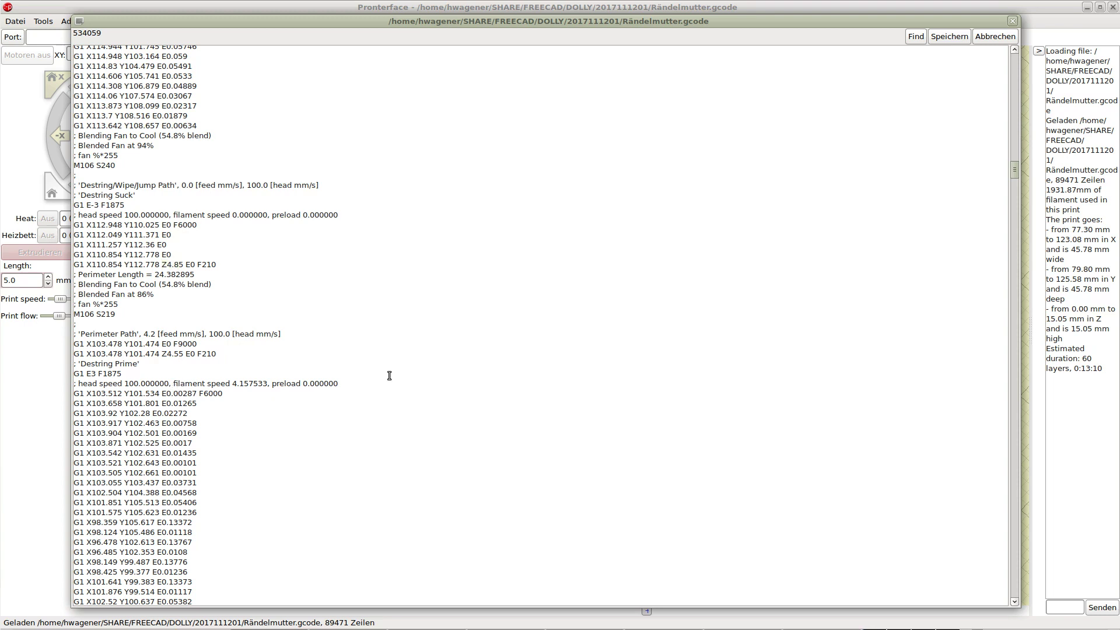
Search Z4. again to jump to the next Z4.8 match
{"action": "left_click", "coordinate": [916, 36]}
{"action": "left_click", "coordinate": [504, 309]}
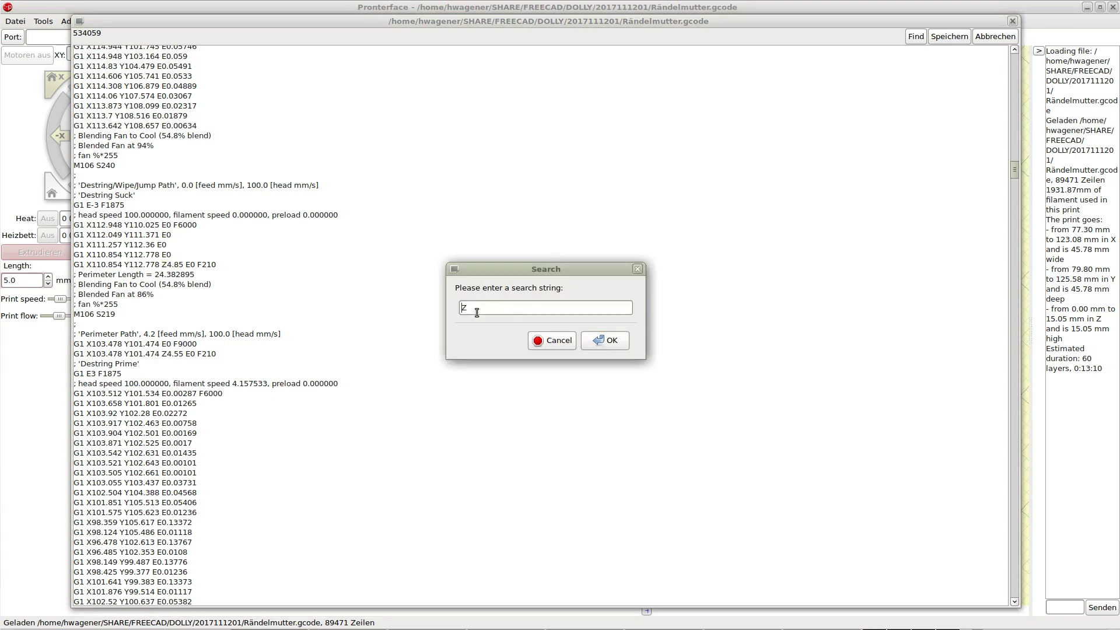
{"action": "type", "text": "4.8"}
{"action": "key", "text": "Return"}
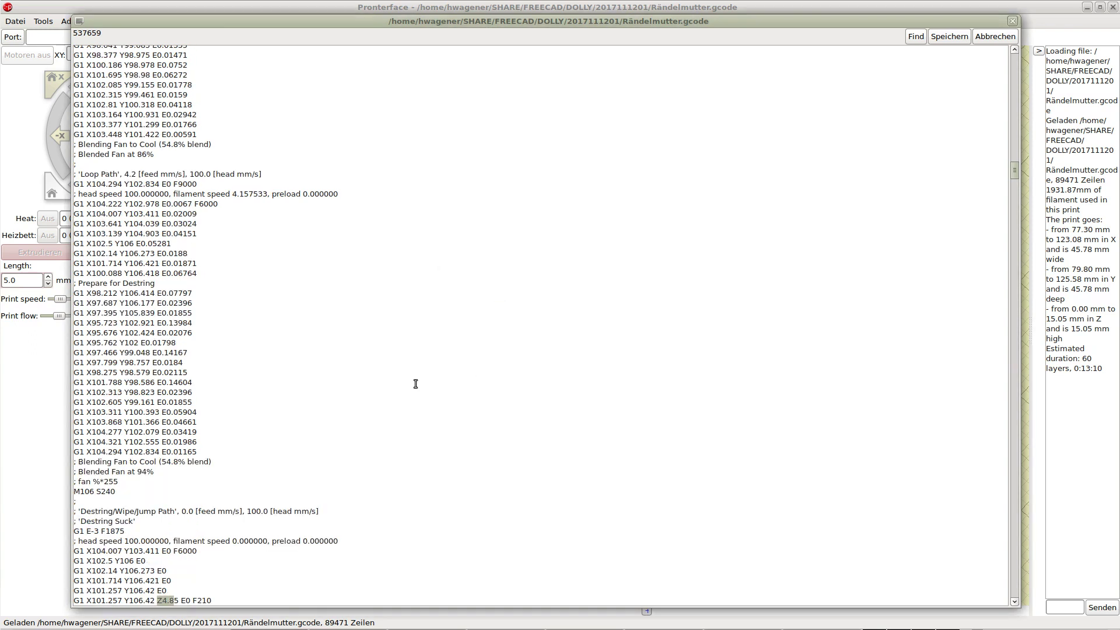
{"action": "left_click", "coordinate": [207, 561]}
{"action": "scroll", "coordinate": [206, 568], "scroll_direction": "down", "scroll_amount": 10}
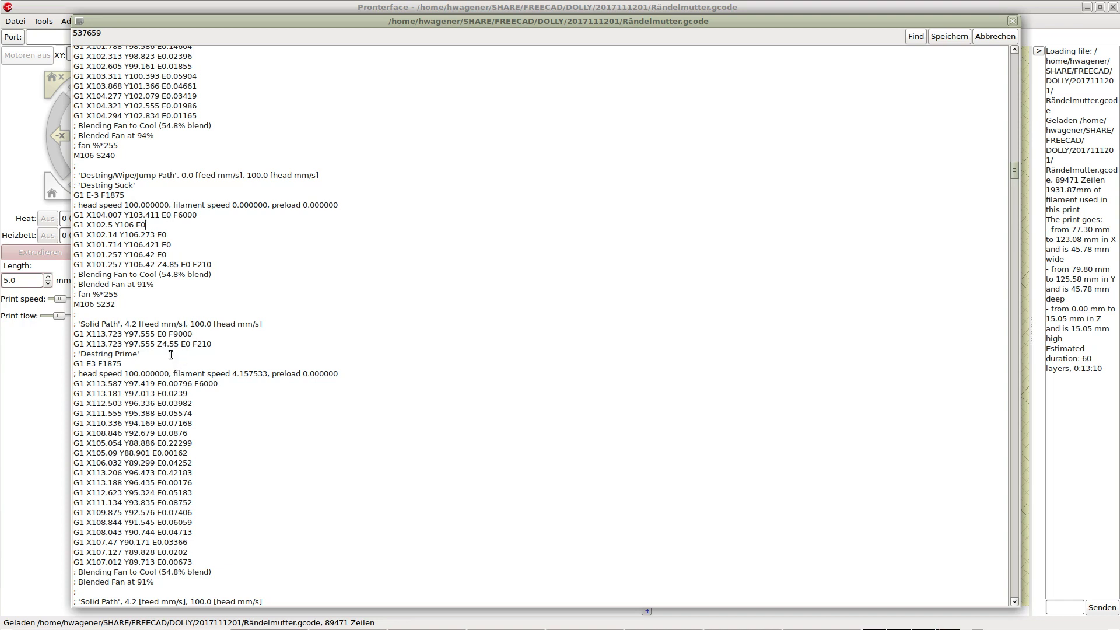
{"action": "left_click", "coordinate": [169, 413]}
Search Z4.8, then 4.8, for the following occurrences
{"action": "left_click", "coordinate": [916, 37]}
{"action": "type", "text": "Z"}
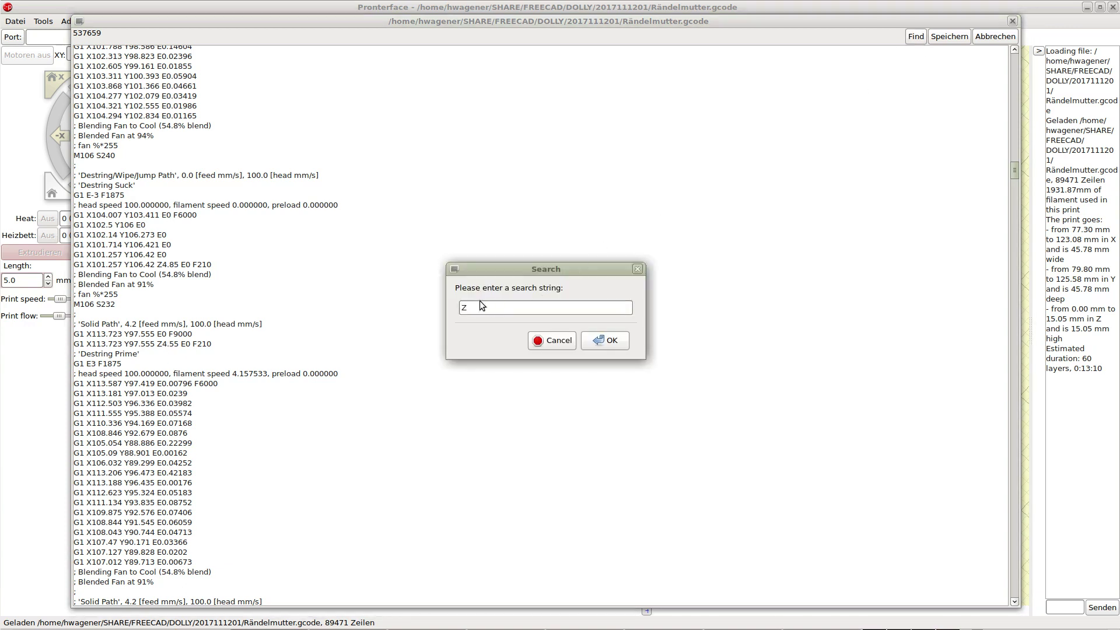
{"action": "type", "text": "4.8"}
{"action": "key", "text": "Return"}
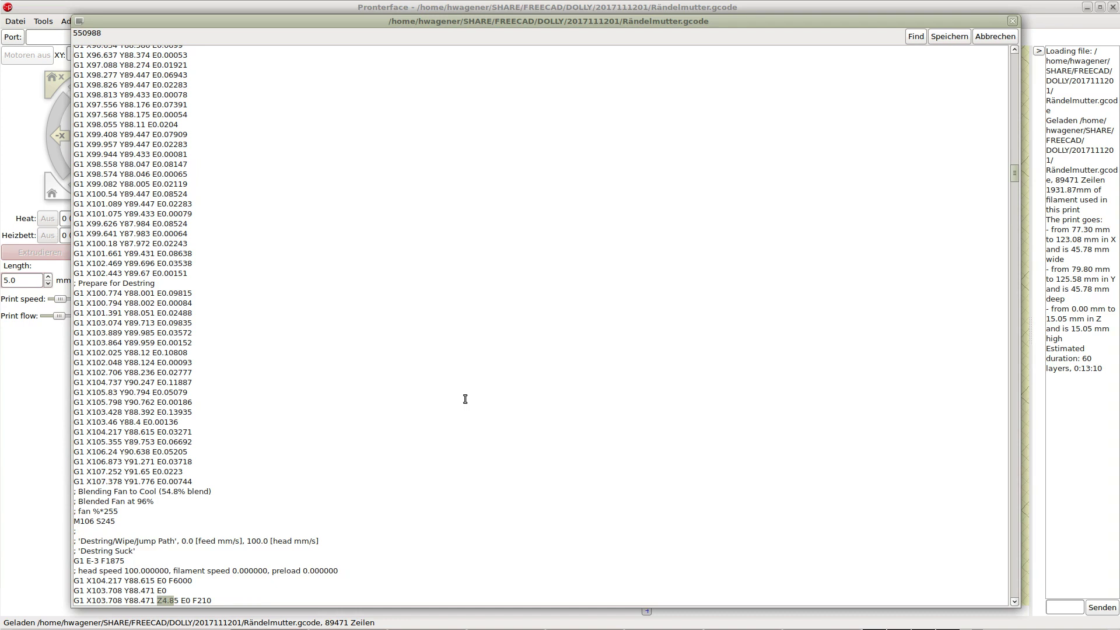
{"action": "scroll", "coordinate": [401, 402], "scroll_direction": "down", "scroll_amount": 17}
{"action": "left_click", "coordinate": [158, 271]}
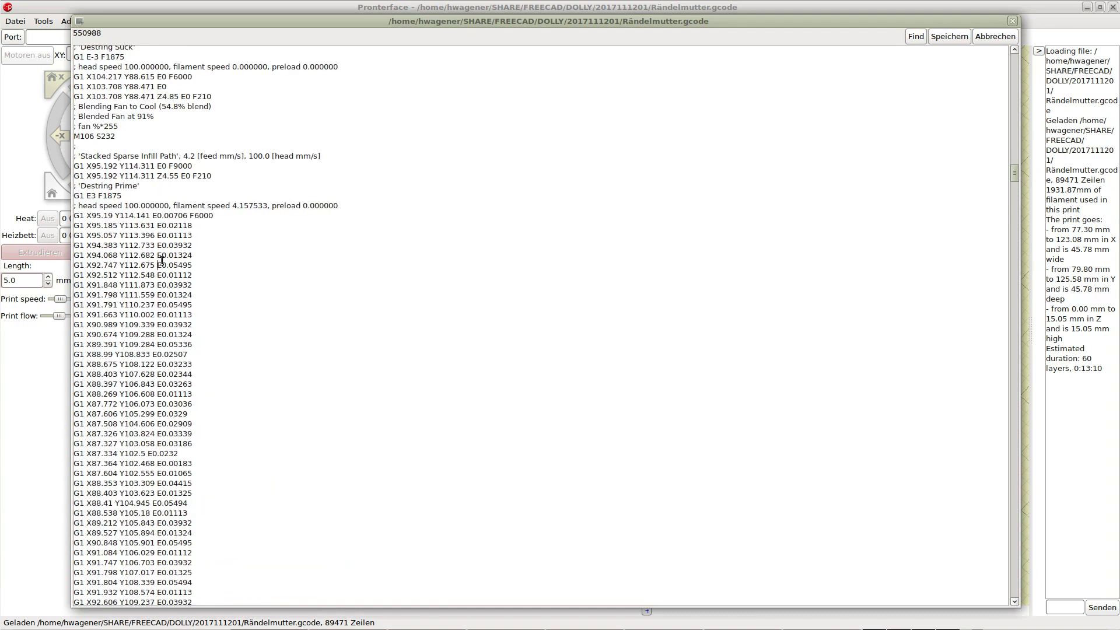
{"action": "left_click", "coordinate": [913, 36]}
{"action": "type", "text": "4.8"}
{"action": "key", "text": "Return"}
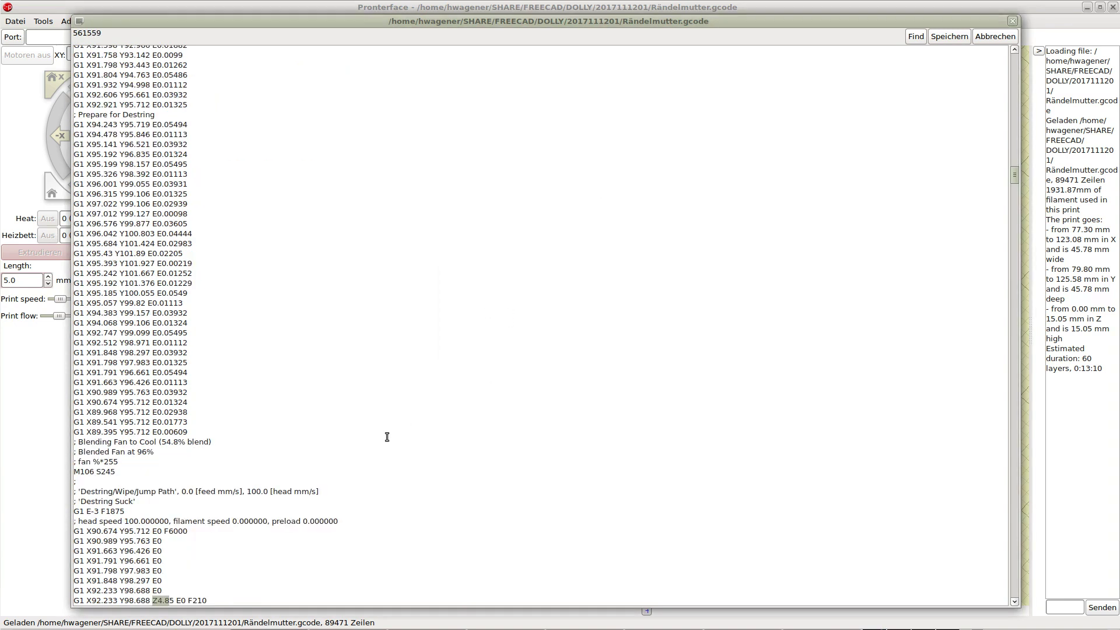
{"action": "scroll", "coordinate": [385, 431], "scroll_direction": "down", "scroll_amount": 3}
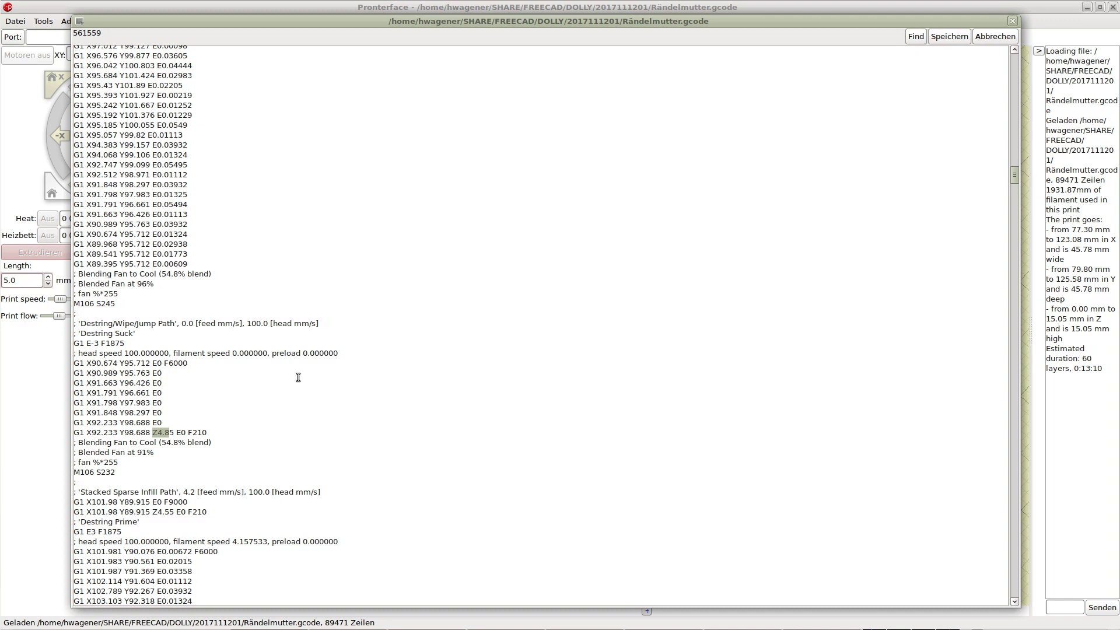
Rerun the search to reach the Z4.8 perimeter move after BEGIN_LAYER_OBJECT z=4.800
{"action": "left_click_drag", "start_coordinate": [168, 561], "coordinate": [168, 572]}
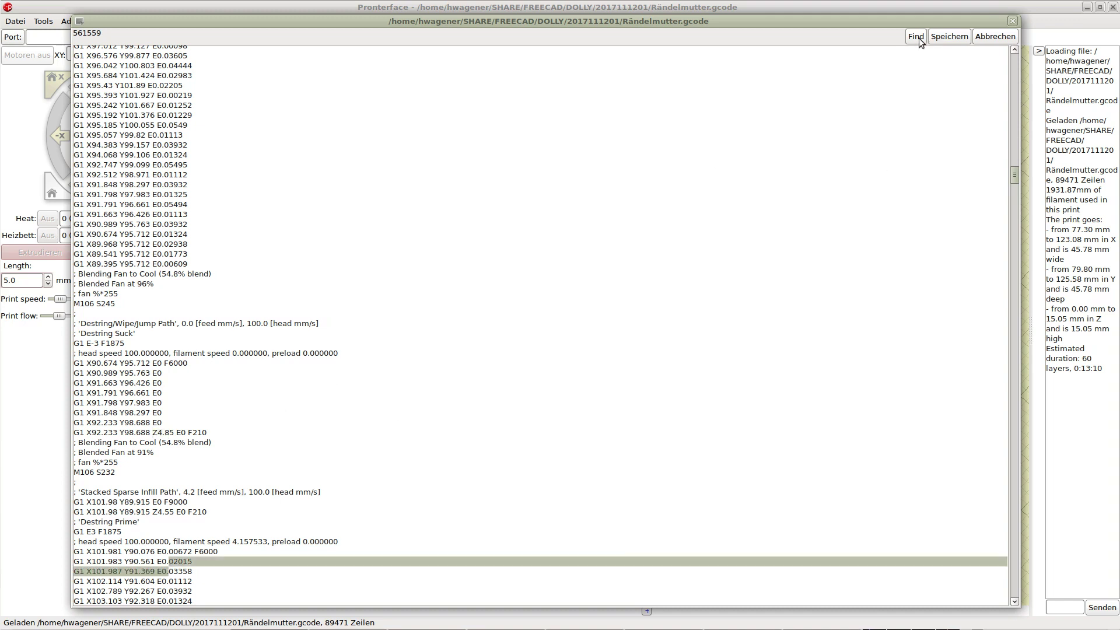
{"action": "left_click", "coordinate": [918, 37]}
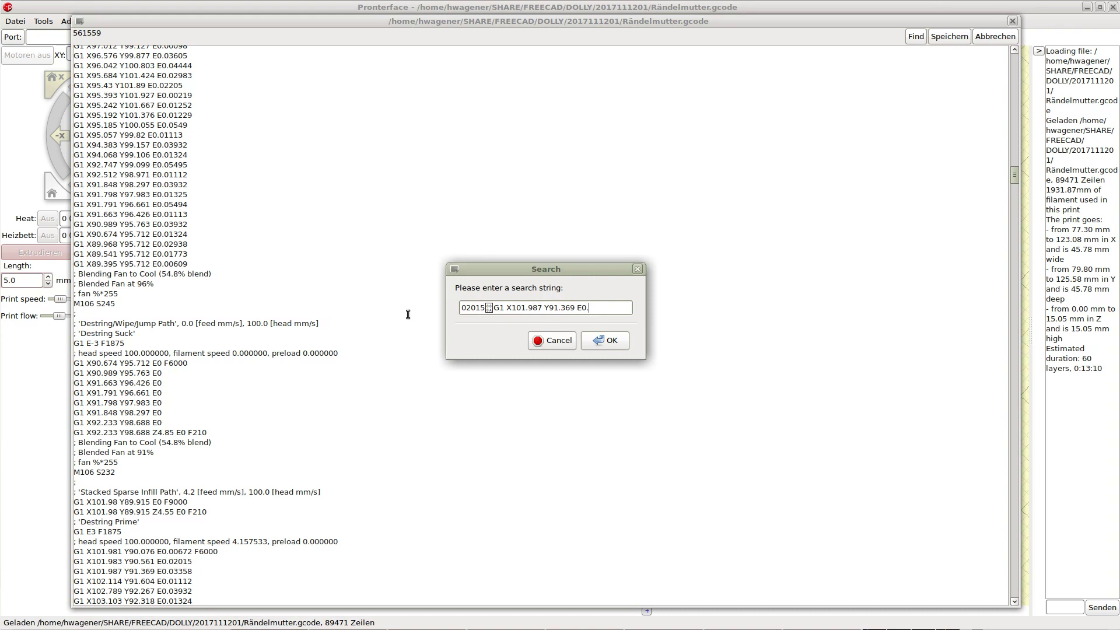
{"action": "key", "text": "End"}
{"action": "left_click_drag", "start_coordinate": [593, 308], "coordinate": [458, 309]}
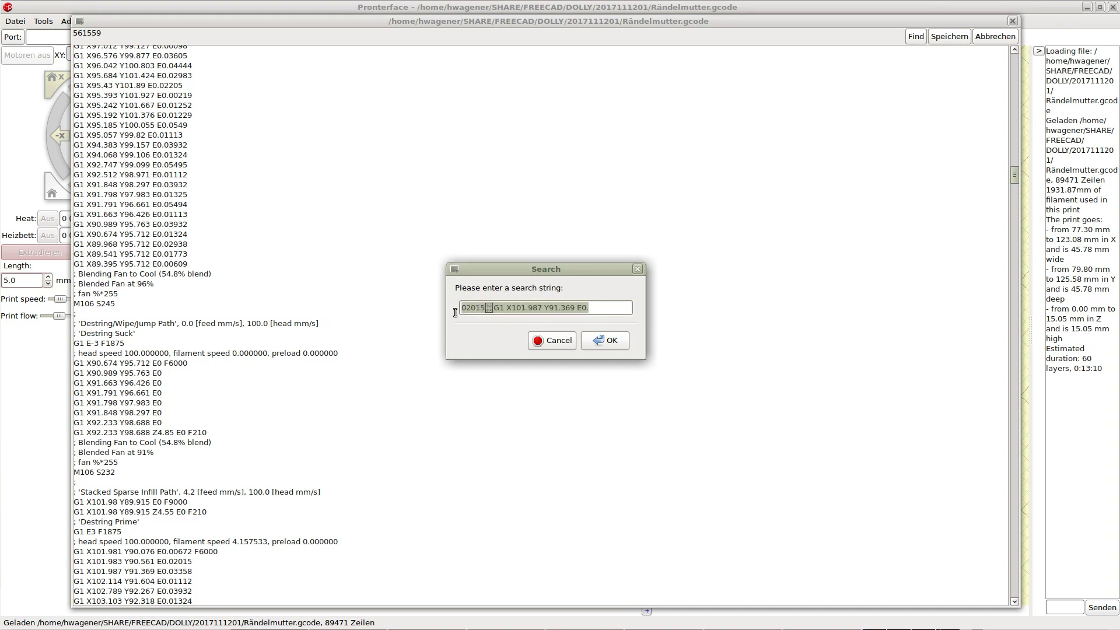
{"action": "type", "text": "Z4.8"}
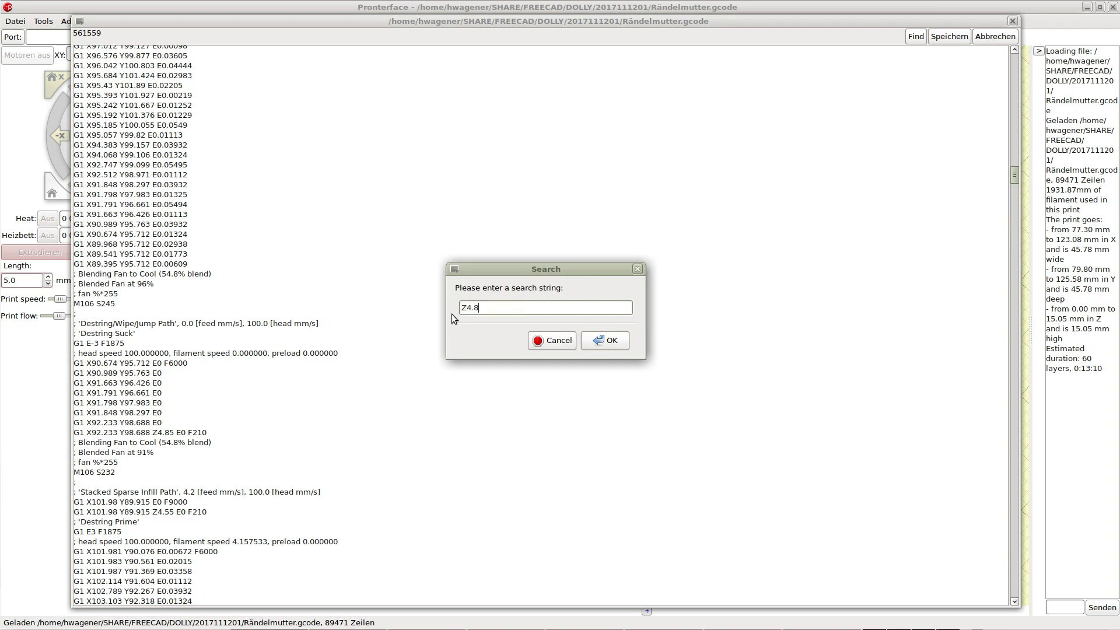
{"action": "key", "text": "Return"}
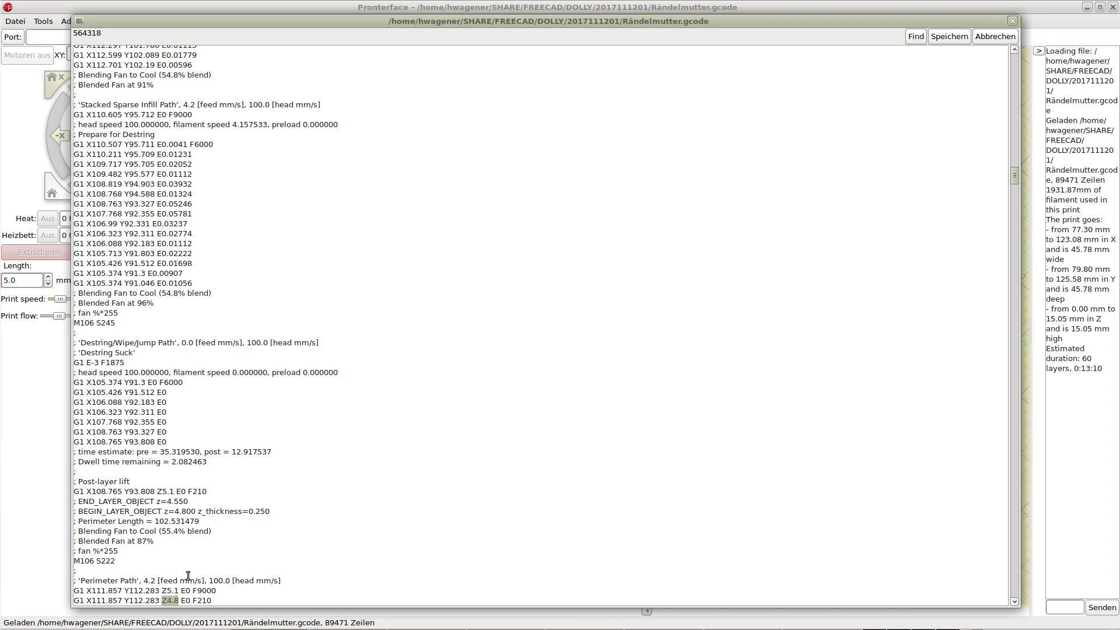
Insert a blank line after the lone ';' line above the z=4.800 'Perimeter Path' comment
{"action": "left_click", "coordinate": [174, 600]}
{"action": "scroll", "coordinate": [298, 567], "scroll_direction": "down", "scroll_amount": 3}
{"action": "scroll", "coordinate": [298, 568], "scroll_direction": "down", "scroll_amount": 6}
{"action": "scroll", "coordinate": [298, 568], "scroll_direction": "up", "scroll_amount": 3}
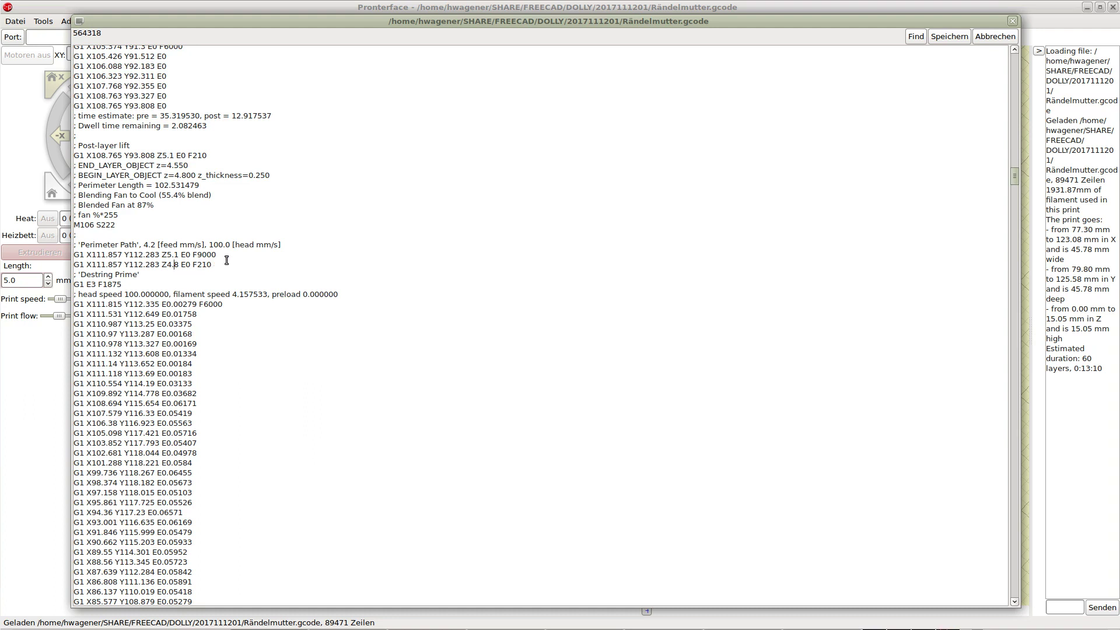
{"action": "left_click", "coordinate": [92, 235]}
{"action": "key", "text": "Return"}
{"action": "key", "text": "Return"}
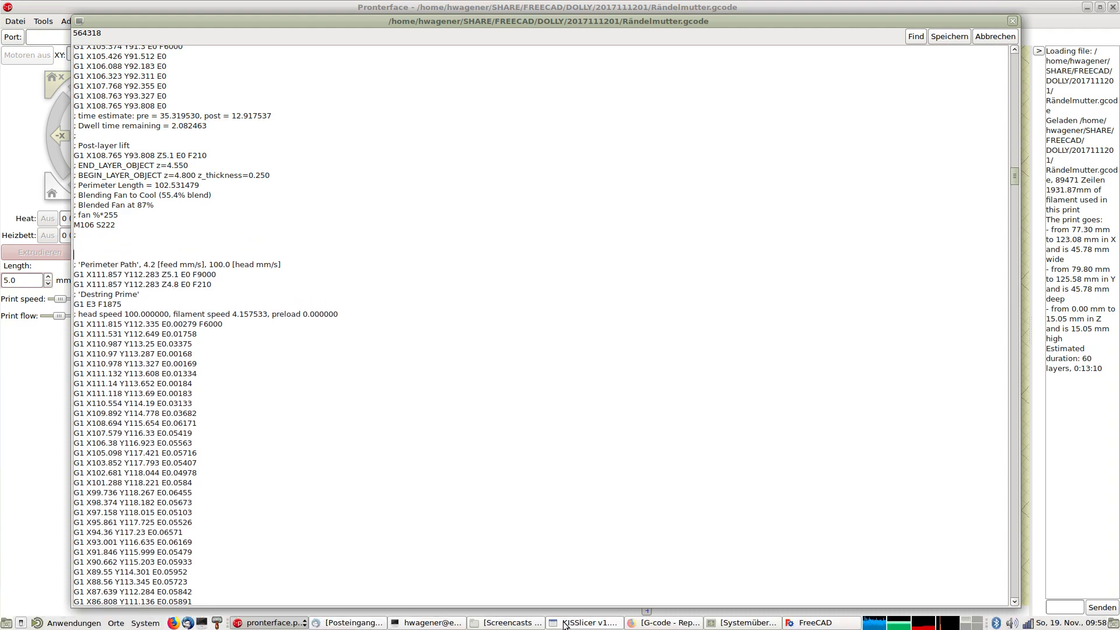
Enter 'M600 Y200 E0 L0' before the Z4.8 perimeter path, checking the RepRapWiki M600 reference
{"action": "left_click", "coordinate": [669, 624]}
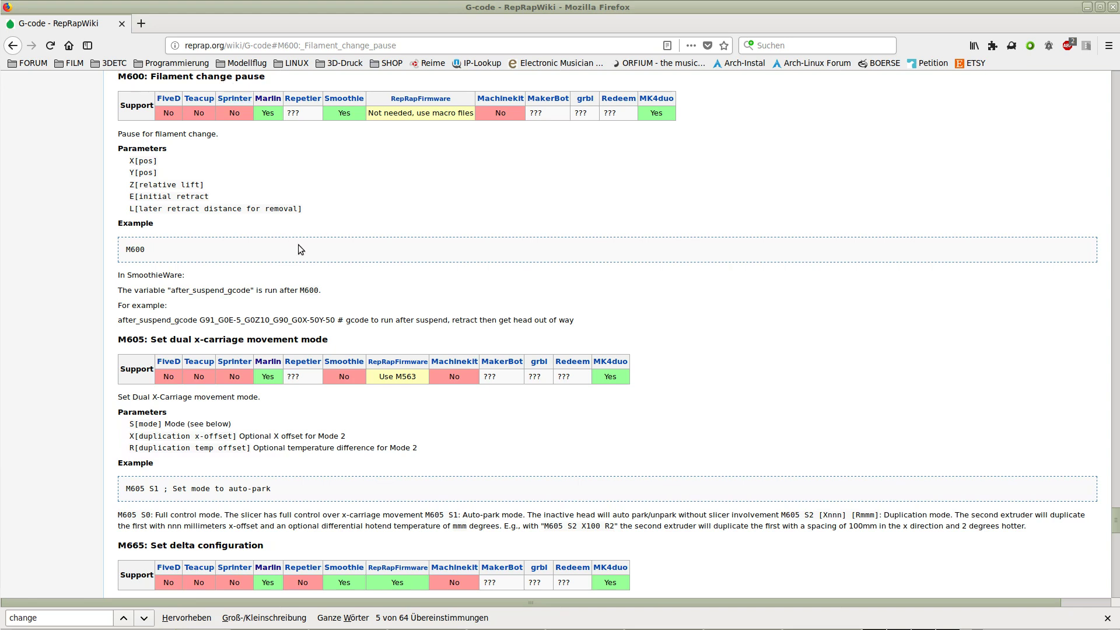
{"action": "key", "text": "alt+Tab"}
{"action": "type", "text": "M6"}
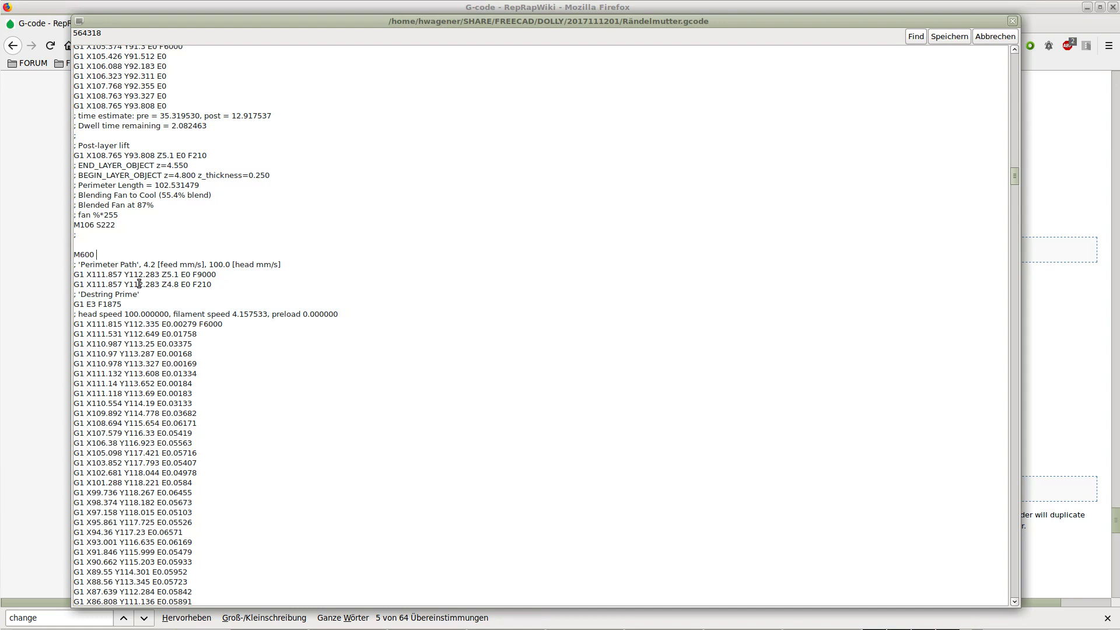
{"action": "key", "text": "alt+Tab"}
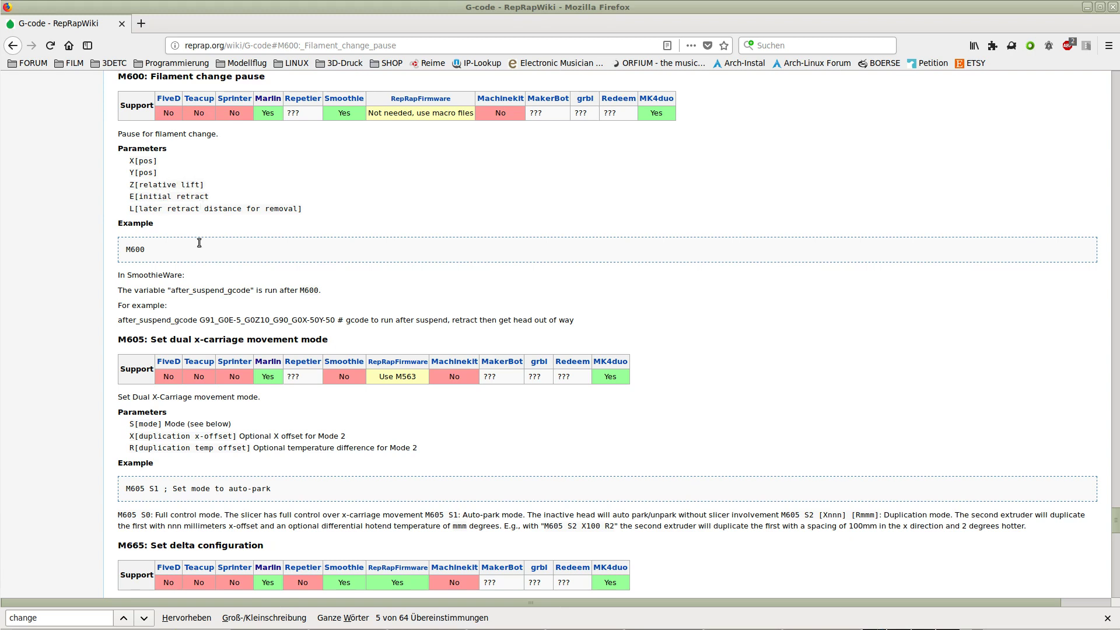
{"action": "key", "text": "alt+Tab"}
{"action": "type", "text": "Y200"}
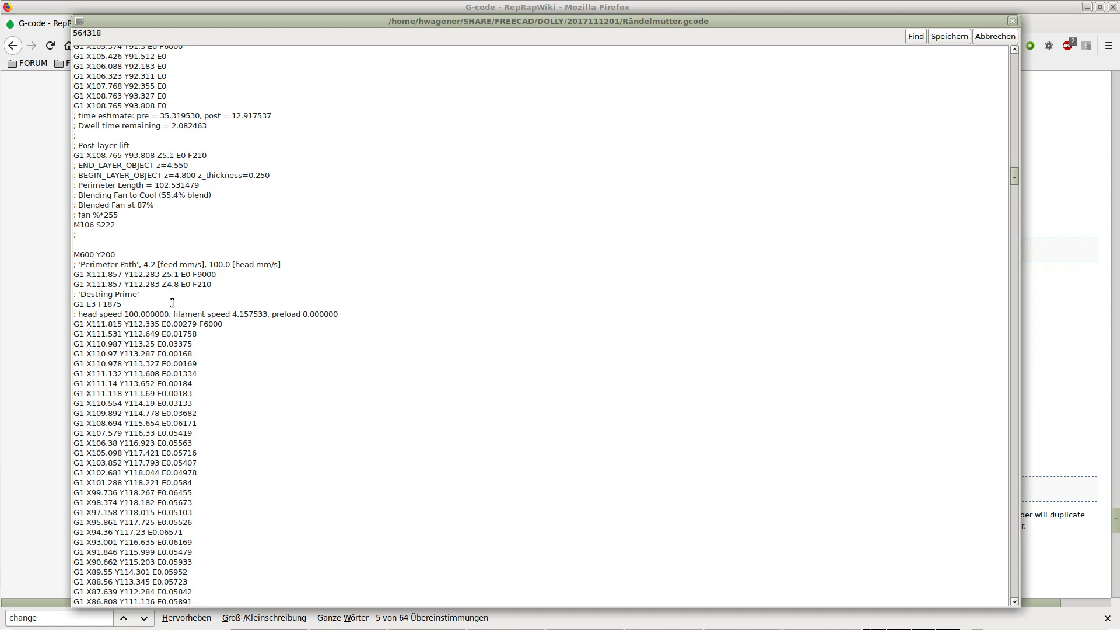
{"action": "key", "text": "alt+Tab"}
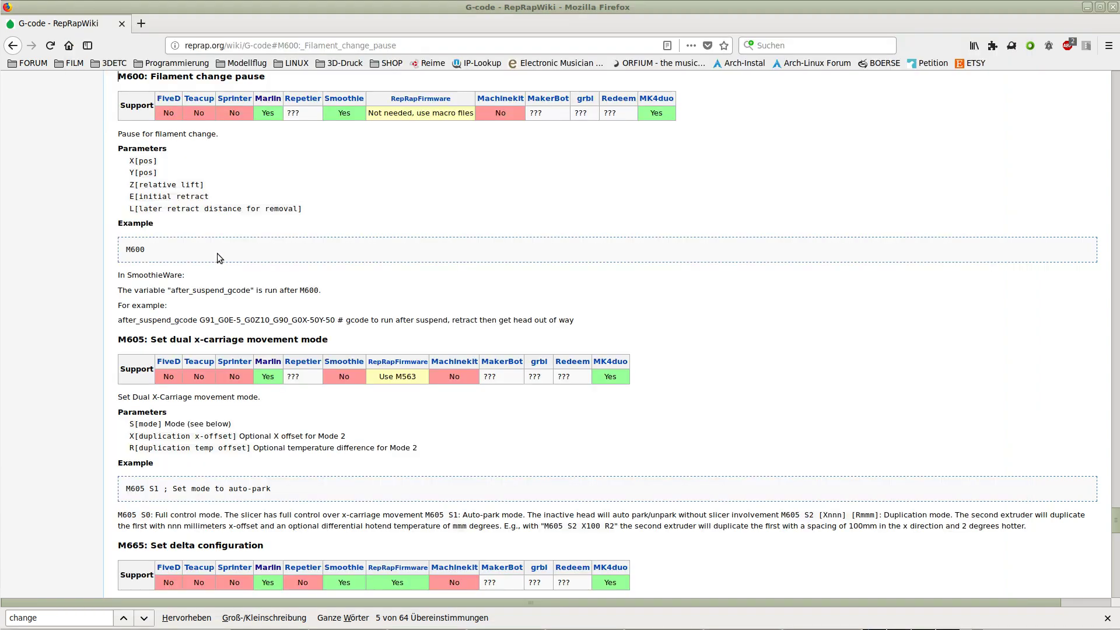
{"action": "key", "text": "alt+Tab"}
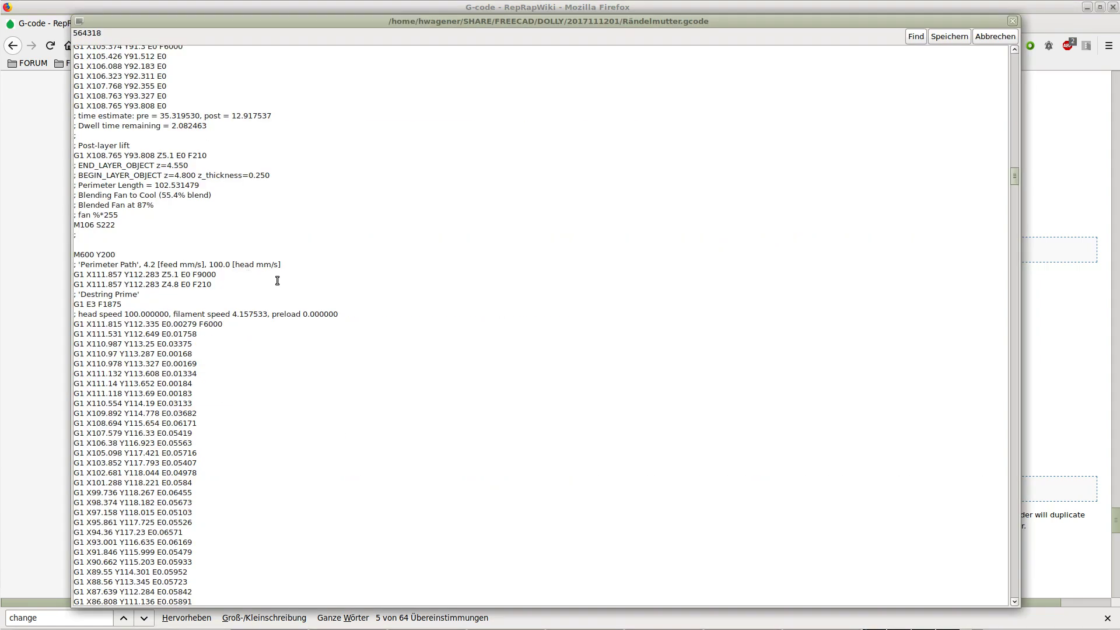
{"action": "type", "text": "E0 L0"}
Add a ';' comment line directly above the M600 command
{"action": "key", "text": "alt+space"}
{"action": "key", "text": "Escape"}
{"action": "key", "text": "Escape"}
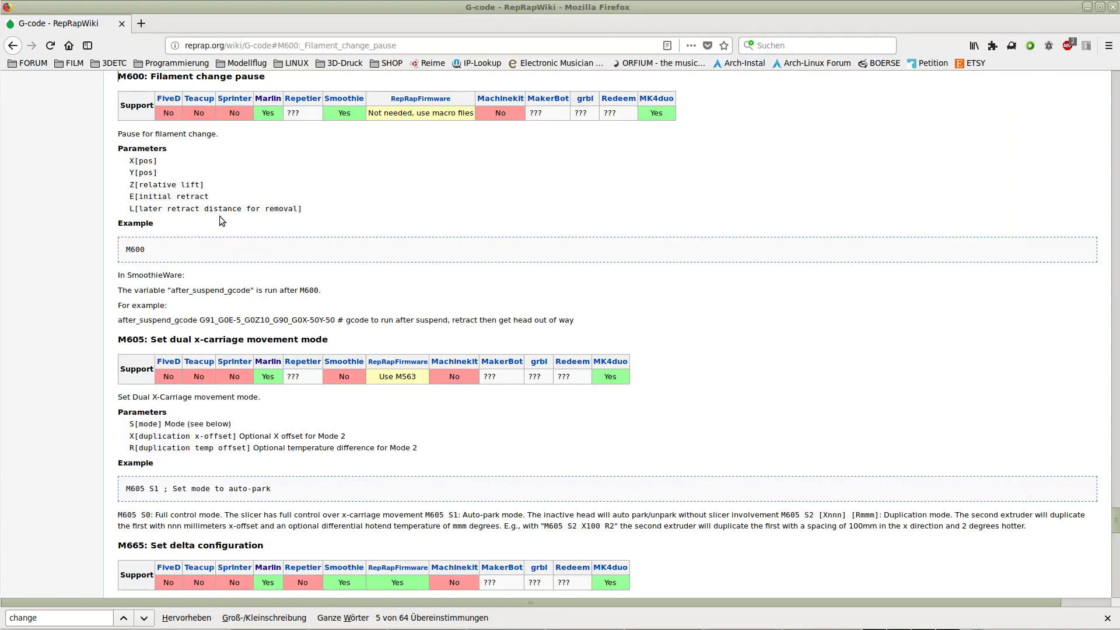
{"action": "key", "text": "alt+Tab"}
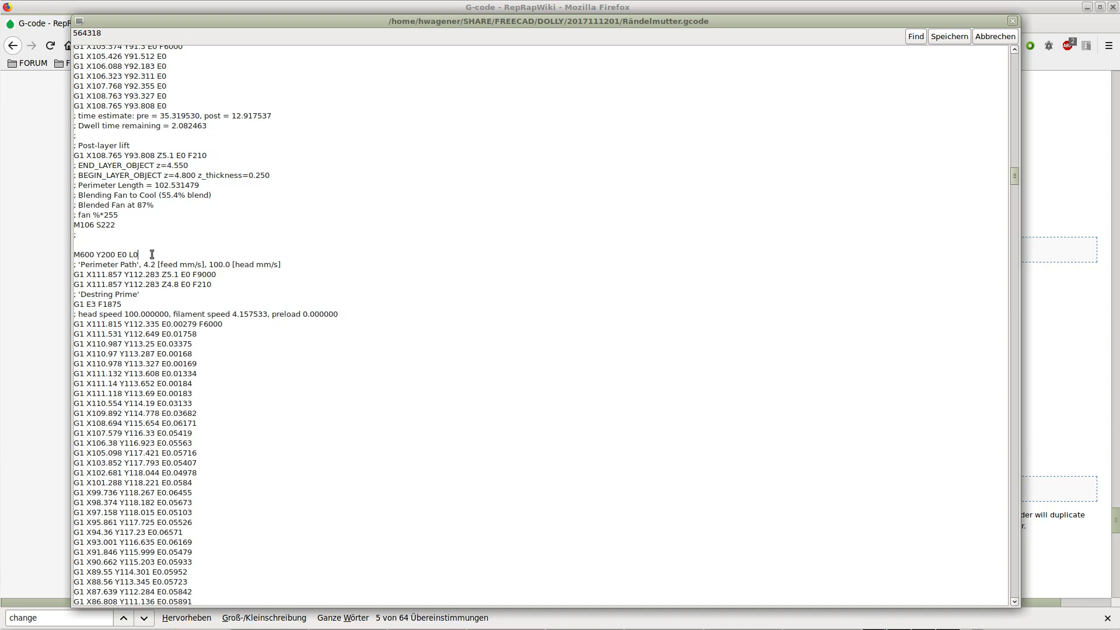
{"action": "key", "text": "Return"}
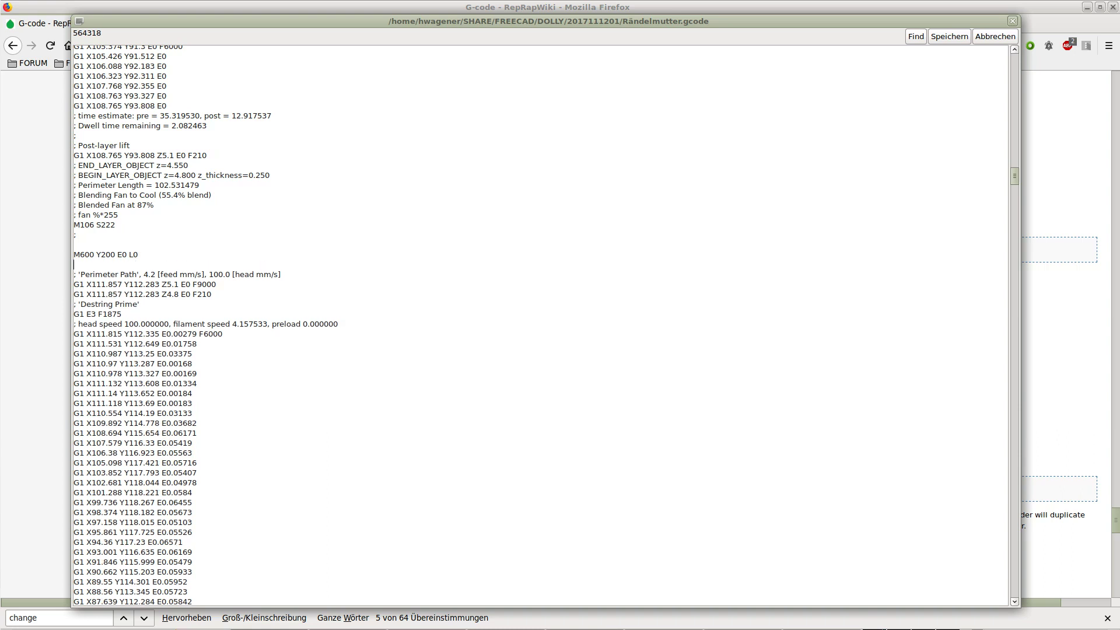
{"action": "type", "text": ";"}
{"action": "key", "text": "Up"}
{"action": "key", "text": "Home"}
{"action": "type", "text": ";"}
Save the edited Rändelmutter.gcode and bring Pronterface's main window back to the front
{"action": "left_click", "coordinate": [947, 38]}
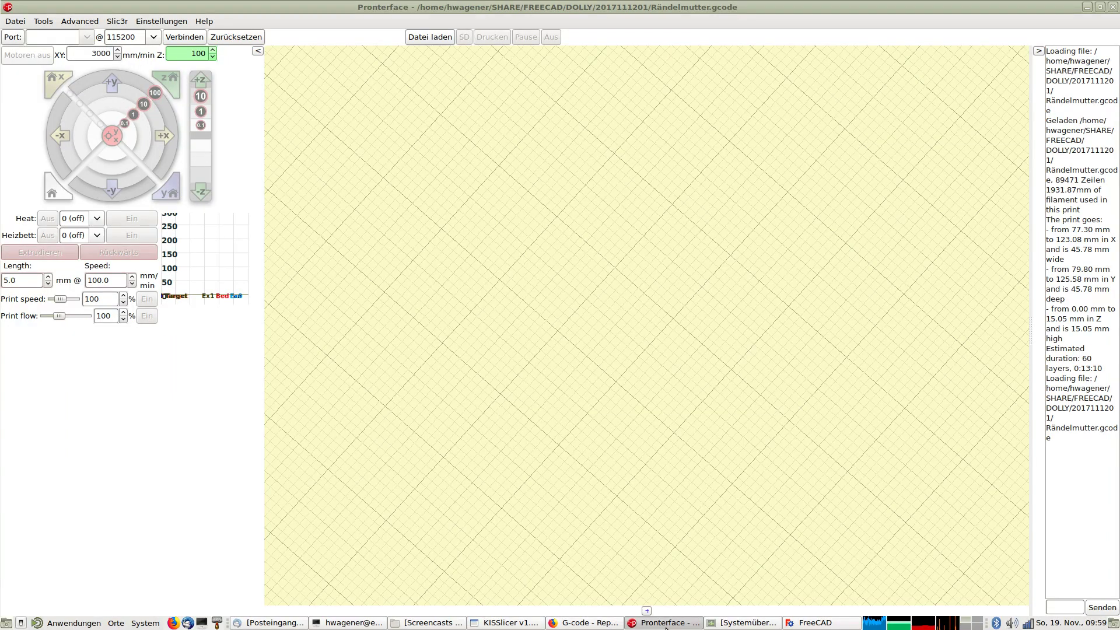
{"action": "left_click", "coordinate": [659, 623]}
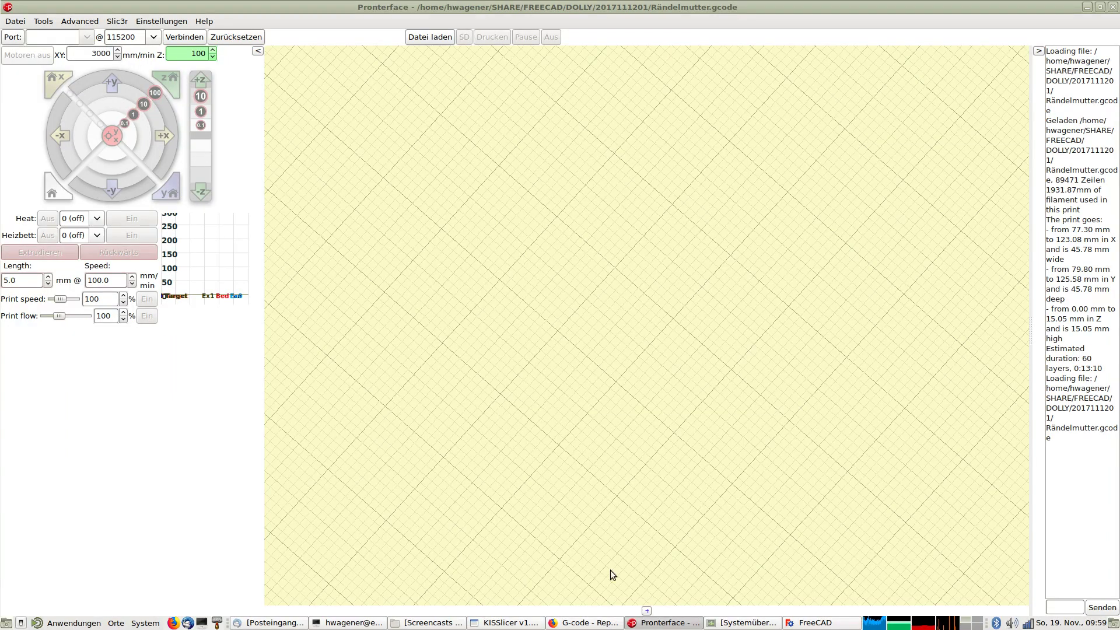